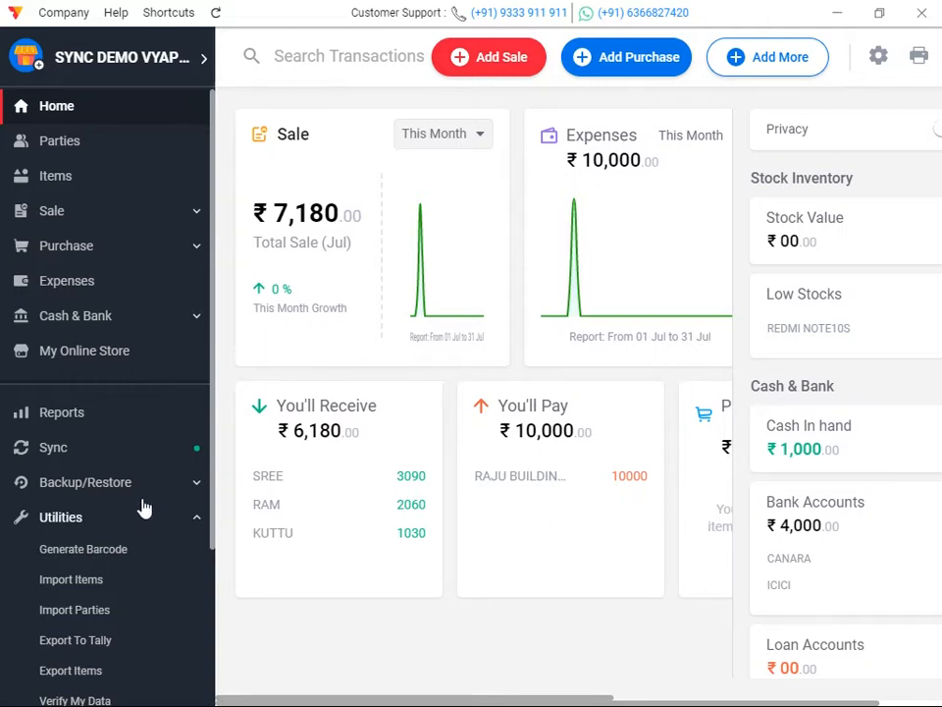
Scroll the sidebar and expand the Utilities group to show its tools.
{"action": "left_click_drag", "start_coordinate": [211, 379], "coordinate": [211, 506]}
{"action": "left_click", "coordinate": [90, 350]}
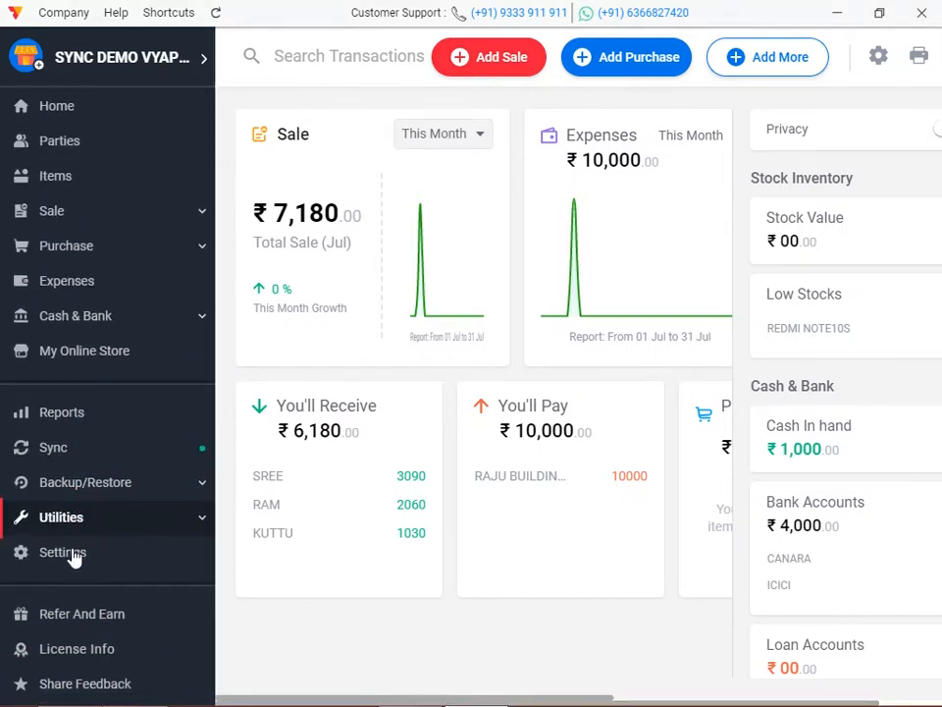
{"action": "left_click", "coordinate": [84, 518]}
{"action": "scroll", "coordinate": [107, 432], "scroll_direction": "down", "scroll_amount": 2}
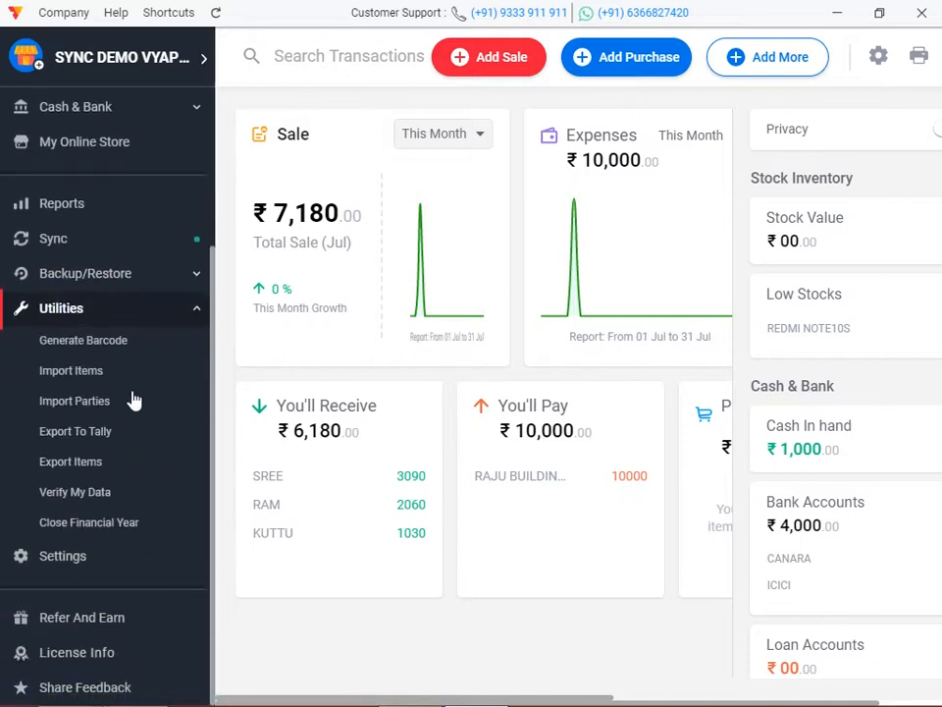
Open the Barcode Generator and try the 48-labels-per-sheet size option.
{"action": "left_click", "coordinate": [121, 354]}
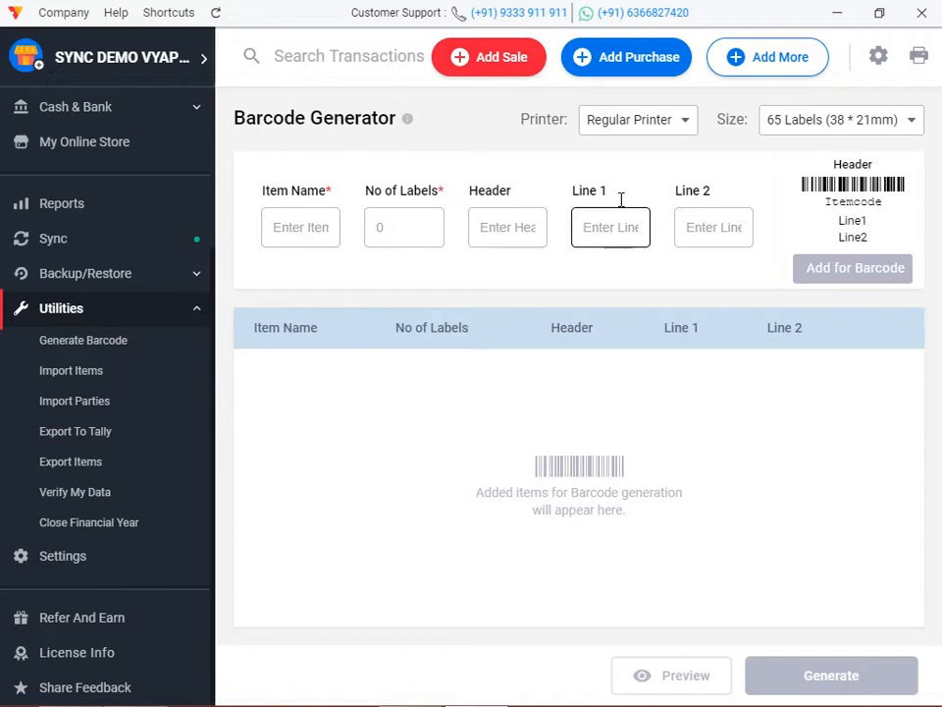
{"action": "left_click", "coordinate": [647, 132]}
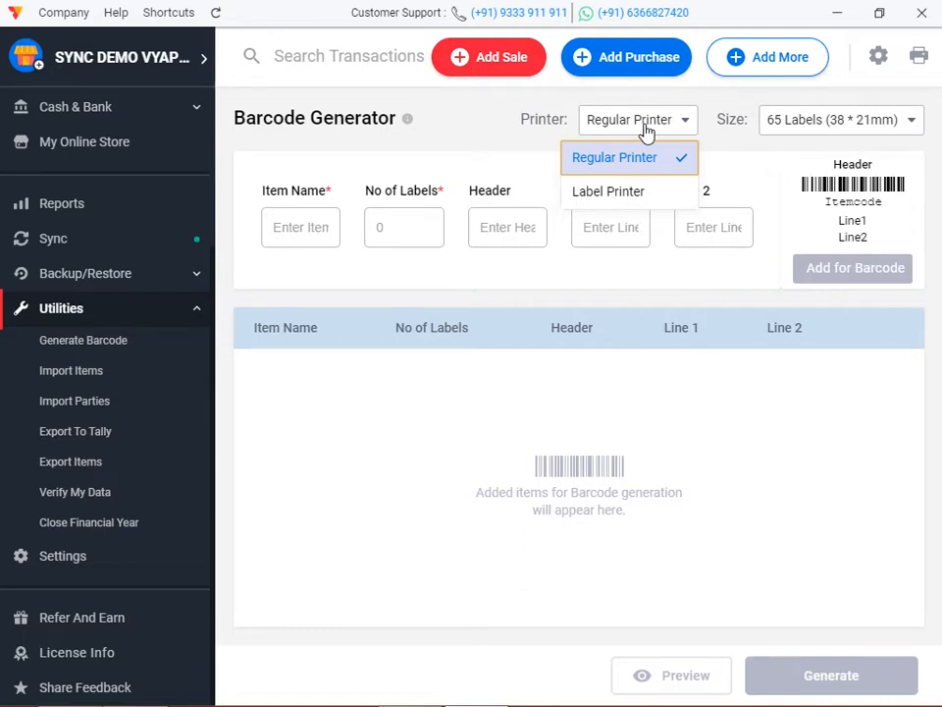
{"action": "left_click", "coordinate": [814, 127]}
{"action": "left_click", "coordinate": [819, 125]}
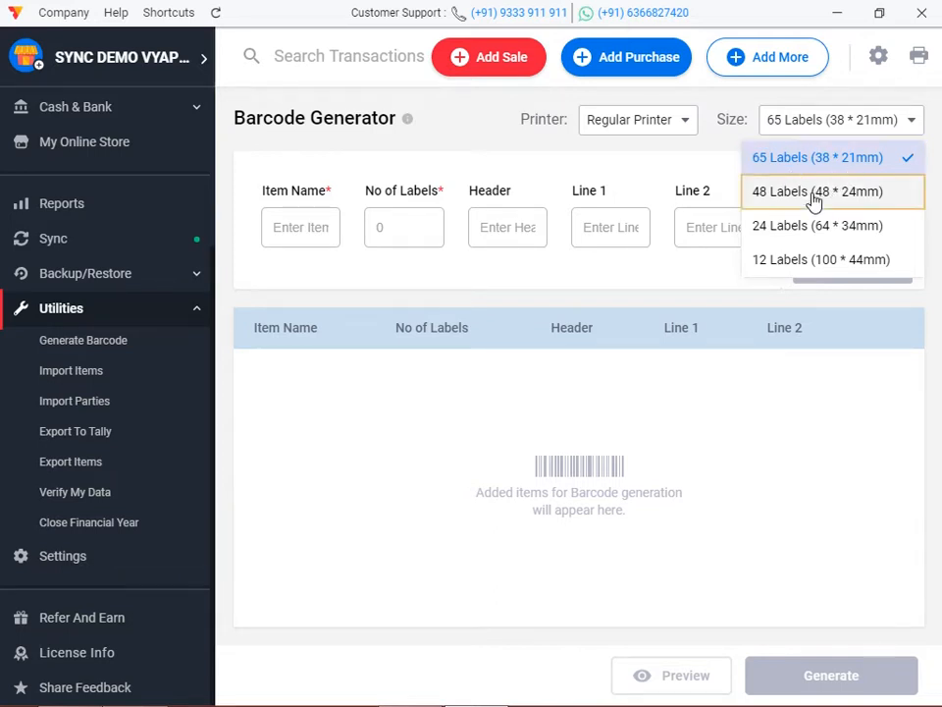
{"action": "left_click", "coordinate": [813, 201]}
{"action": "left_click", "coordinate": [864, 129]}
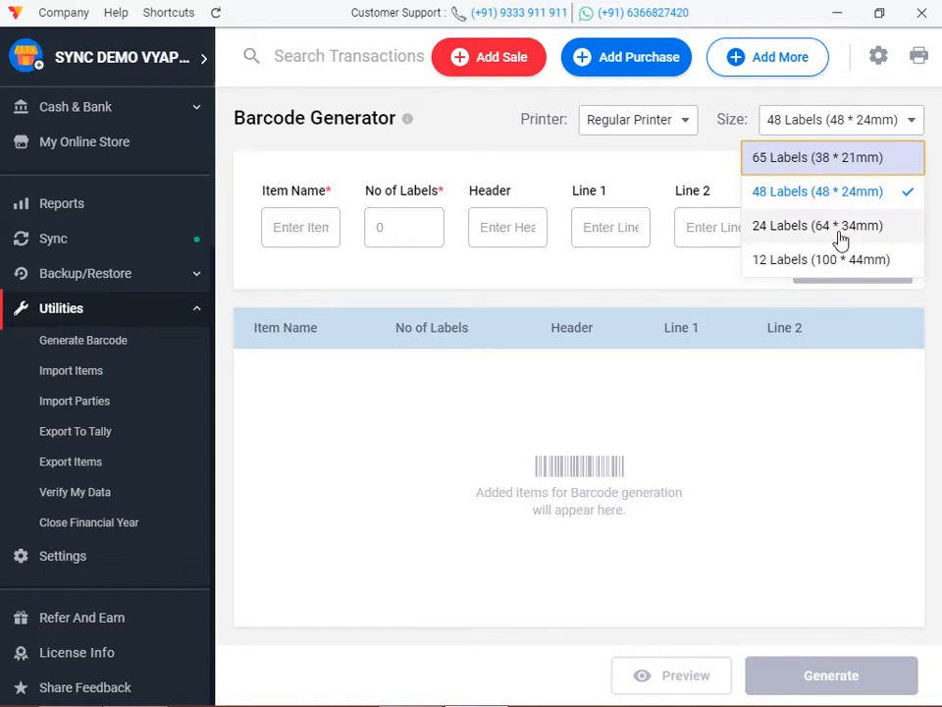
Switch the printer to Label Printer with the 1 Label (100 * 50mm) size.
{"action": "left_click", "coordinate": [650, 118]}
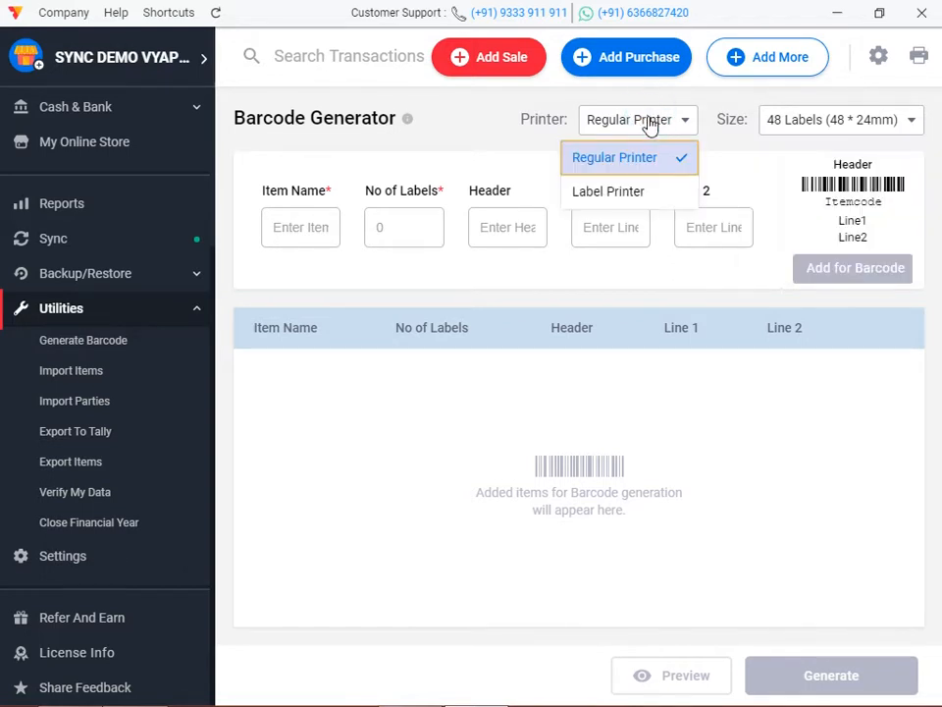
{"action": "left_click", "coordinate": [629, 190]}
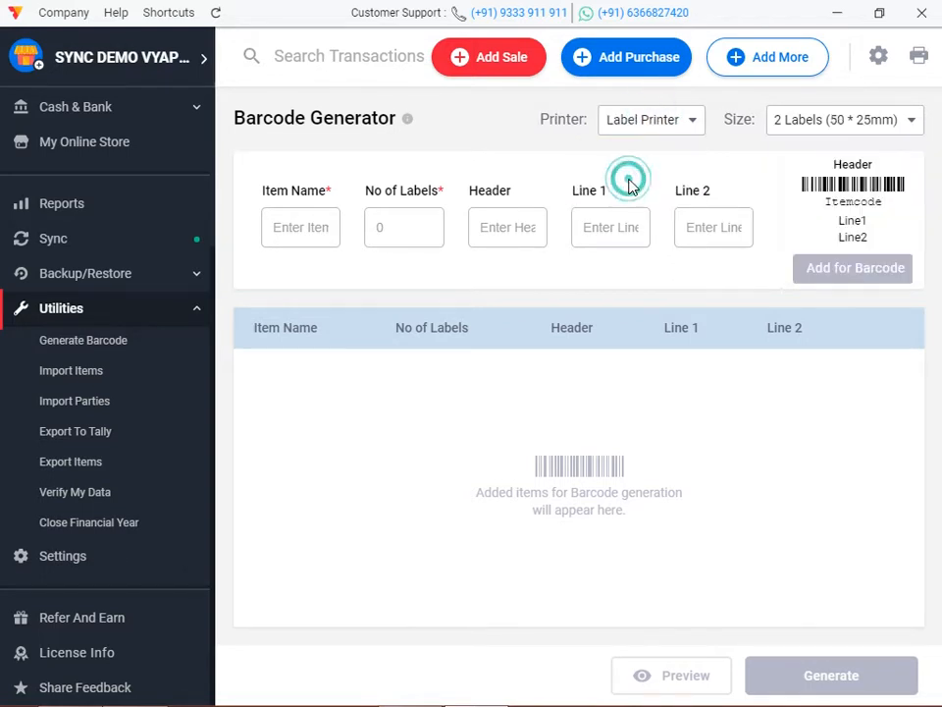
{"action": "left_click", "coordinate": [856, 132]}
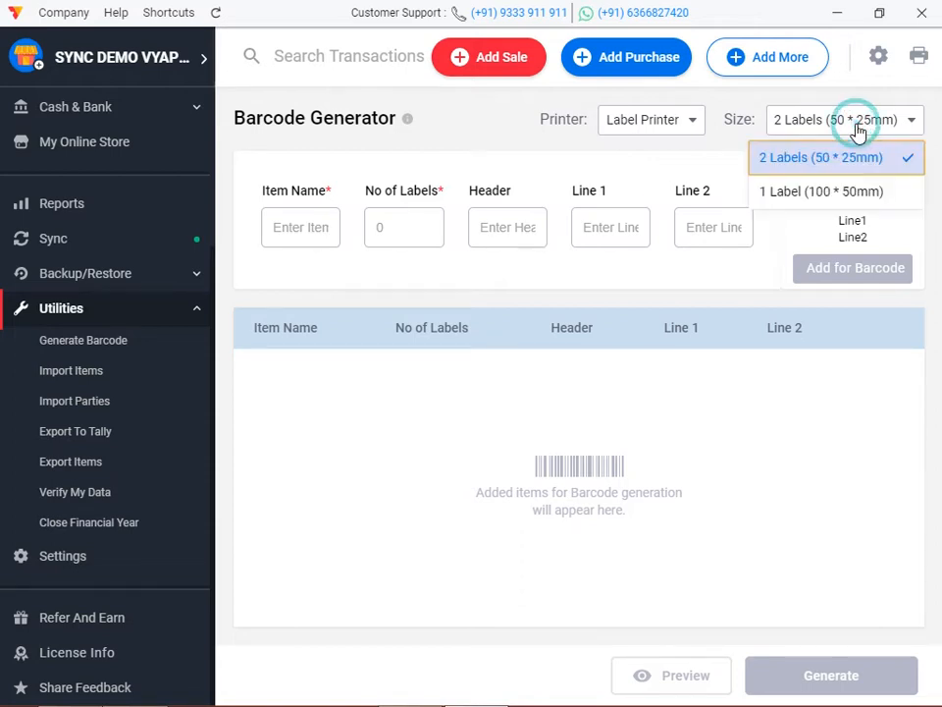
{"action": "left_click", "coordinate": [841, 201]}
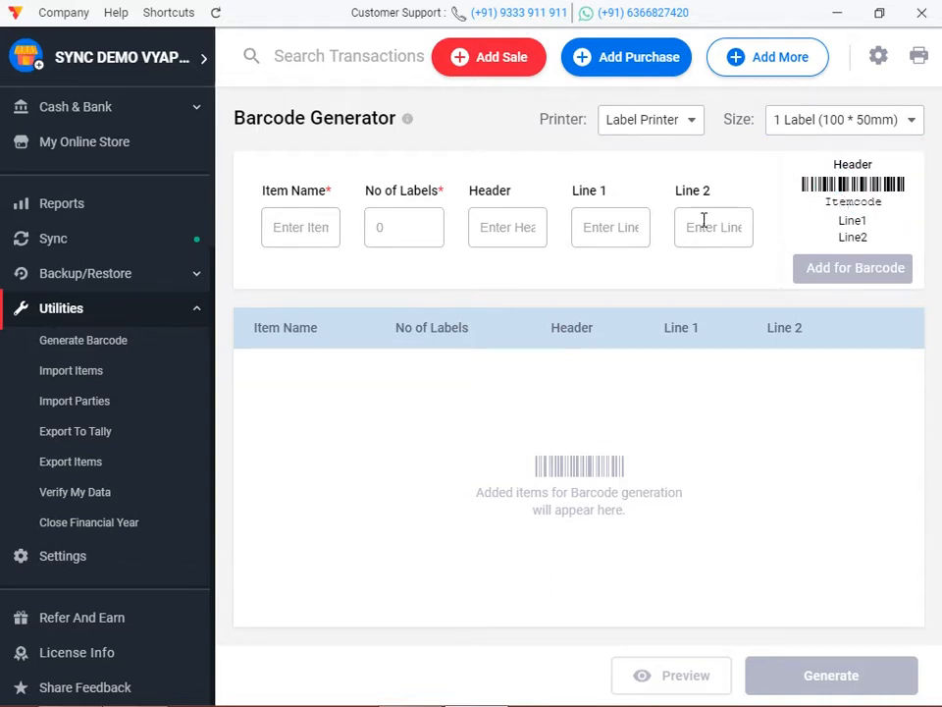
Choose REDMI NOTE10S as the barcode item with 10 labels.
{"action": "left_click", "coordinate": [324, 224]}
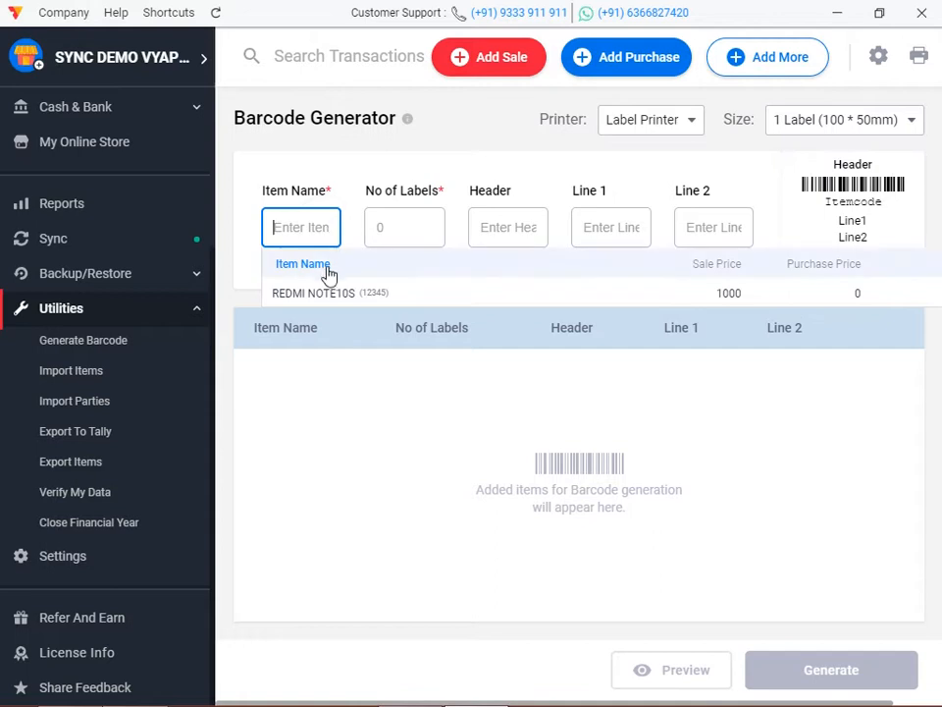
{"action": "left_click", "coordinate": [336, 296]}
{"action": "left_click", "coordinate": [414, 240]}
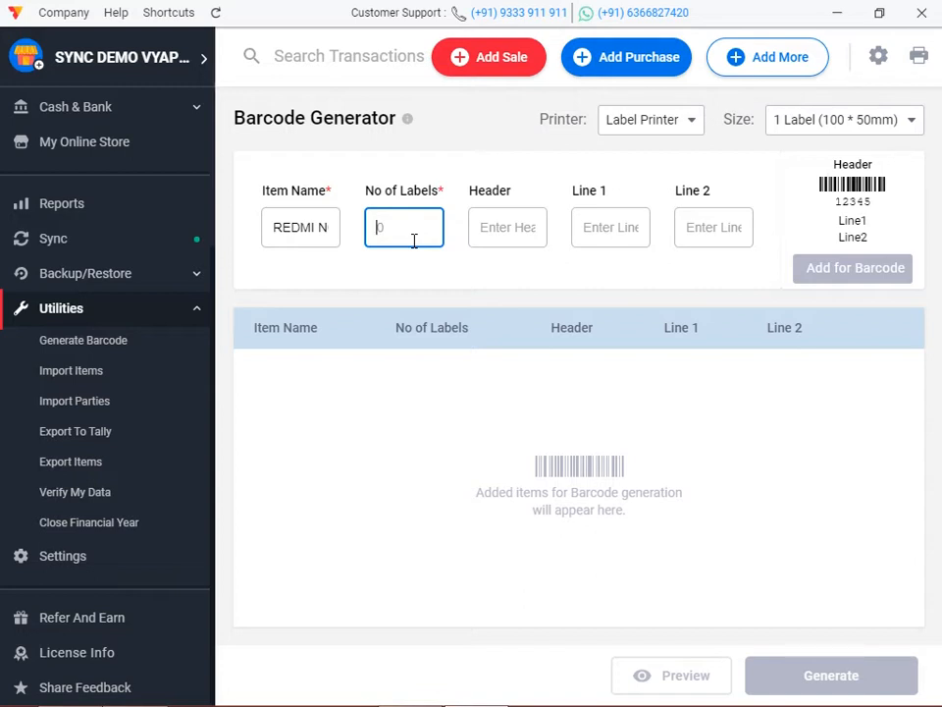
{"action": "type", "text": "10"}
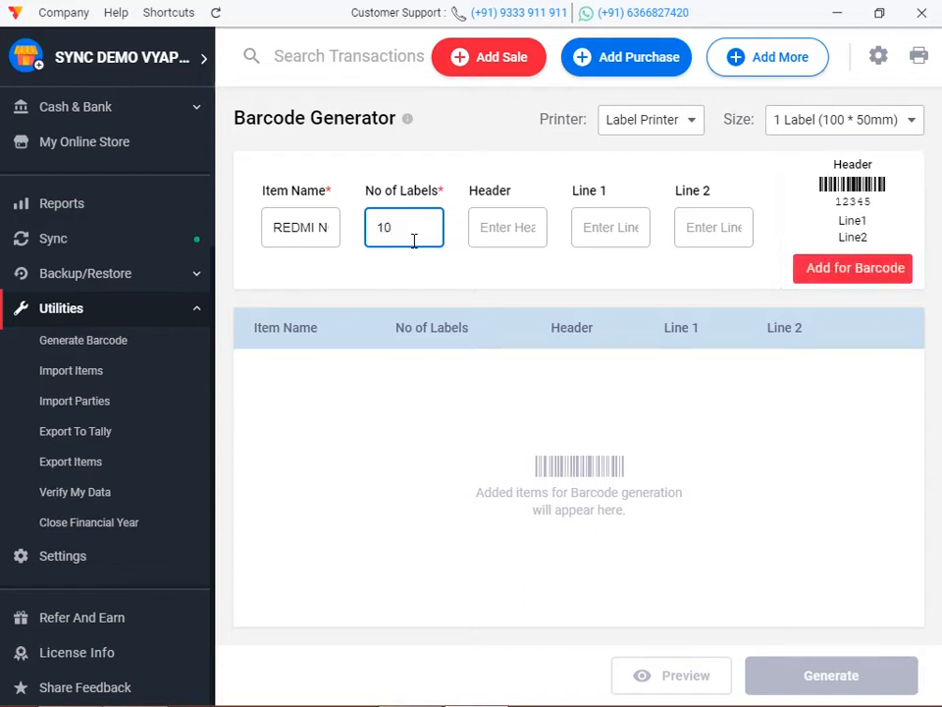
Use Item Name header, Sale Price line 1, Company Name line 2, then add and preview.
{"action": "left_click", "coordinate": [477, 218]}
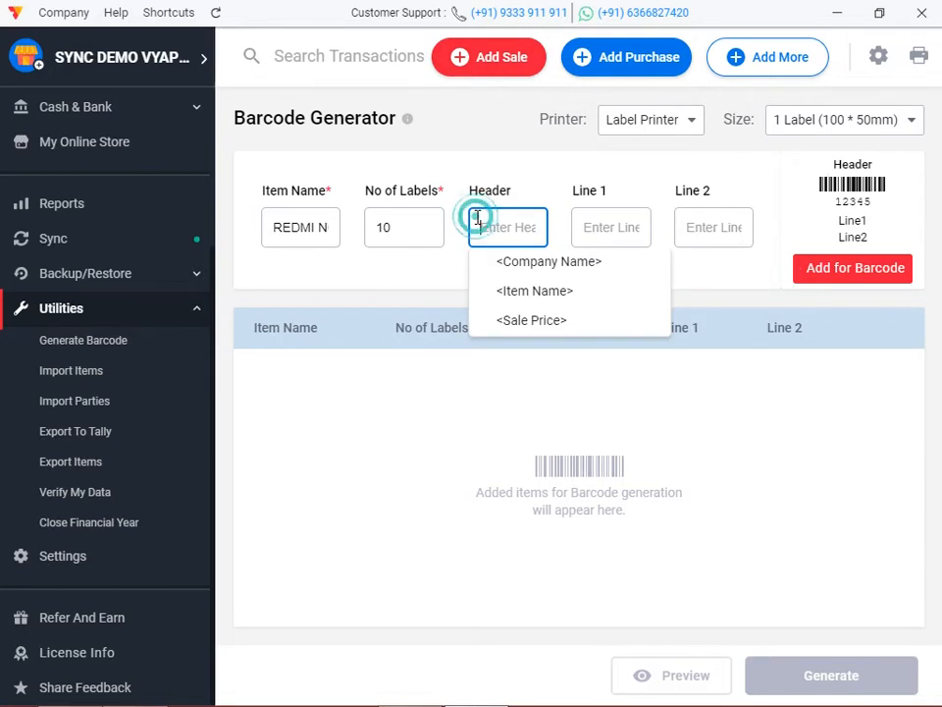
{"action": "left_click", "coordinate": [528, 286]}
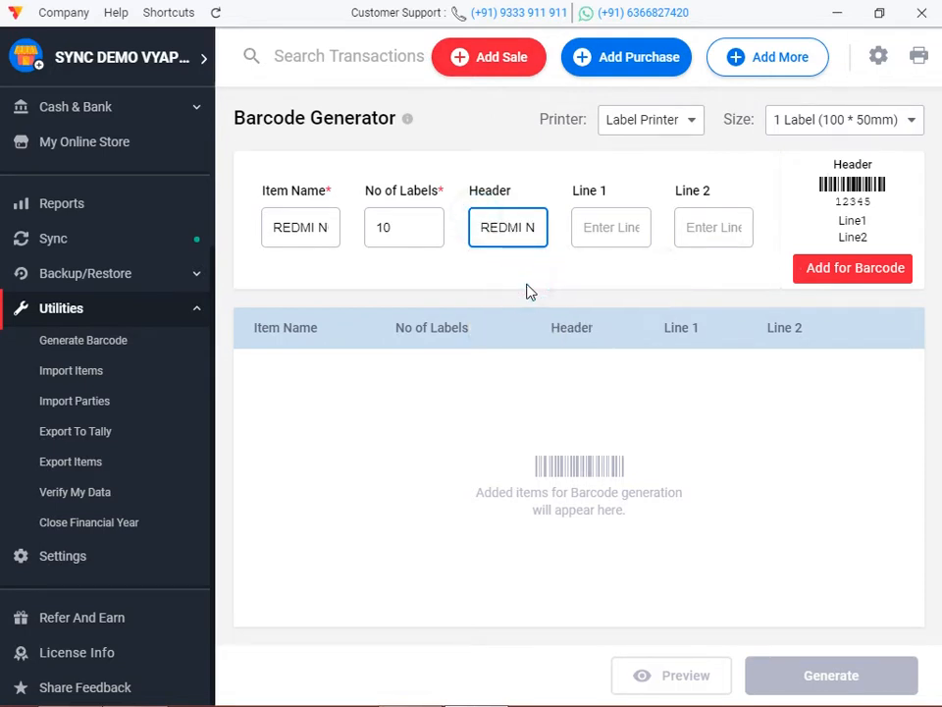
{"action": "left_click", "coordinate": [595, 228]}
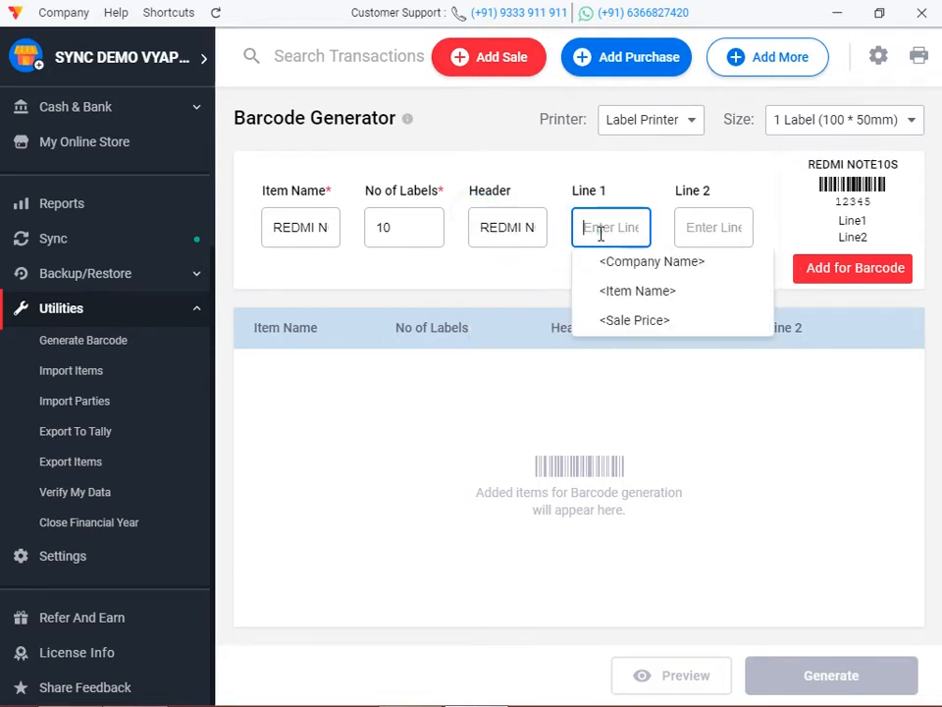
{"action": "left_click", "coordinate": [634, 321]}
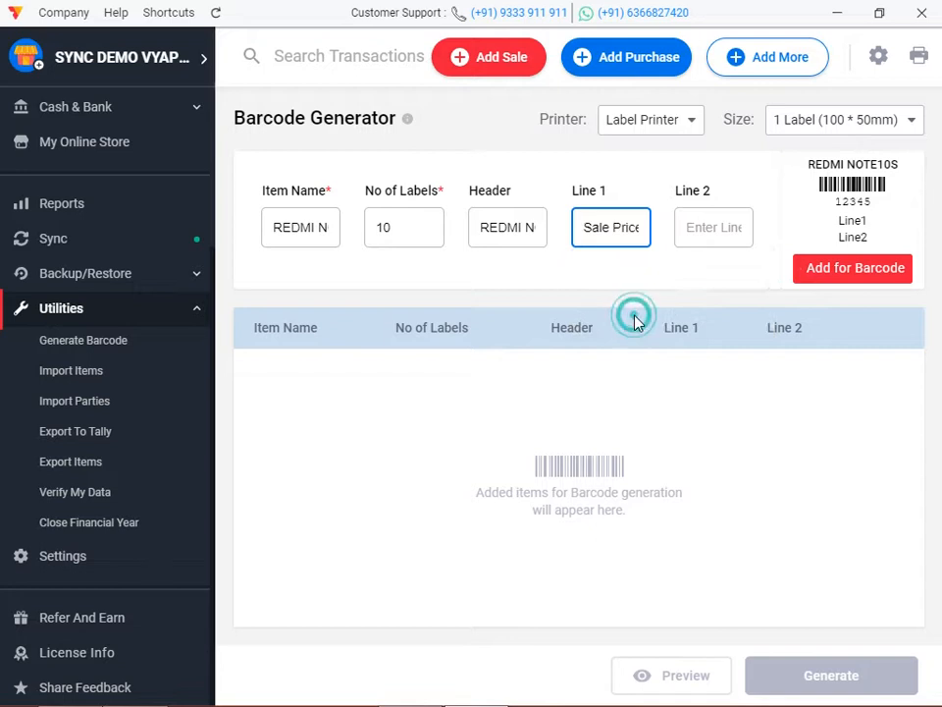
{"action": "left_click", "coordinate": [696, 227]}
{"action": "left_click", "coordinate": [733, 265]}
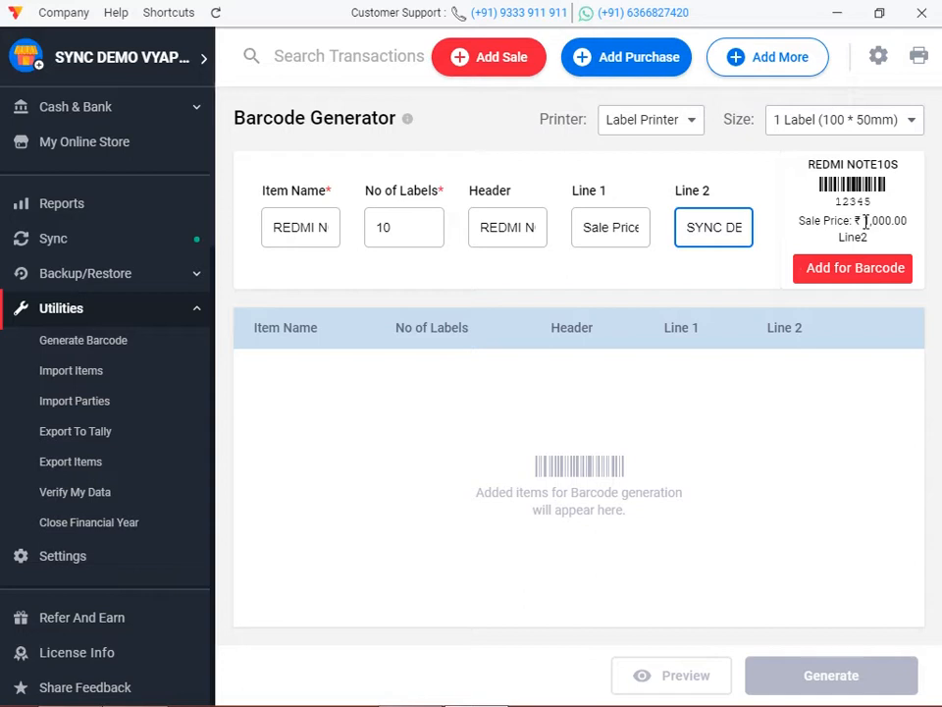
{"action": "left_click", "coordinate": [854, 274]}
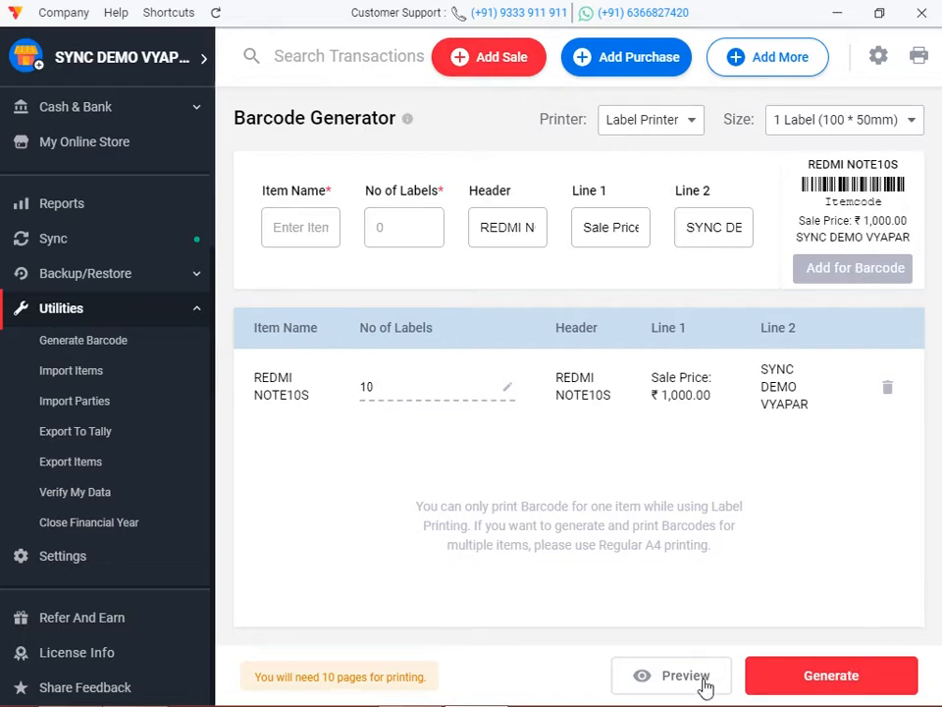
{"action": "left_click", "coordinate": [652, 675]}
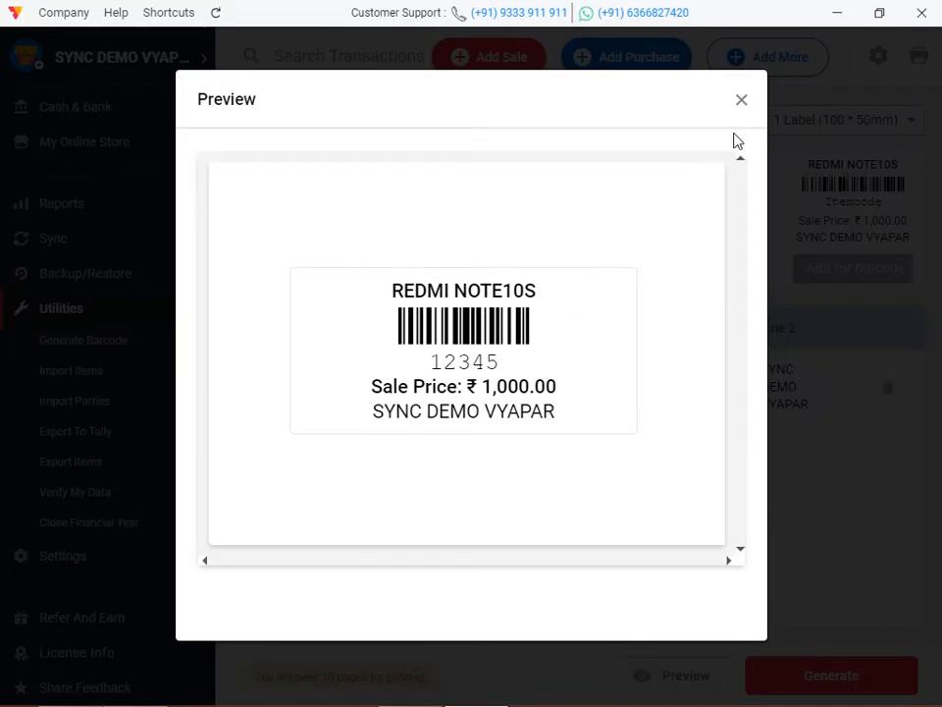
Change the label size to 2 Labels (50 * 25mm) and preview the two-up labels.
{"action": "left_click", "coordinate": [742, 101]}
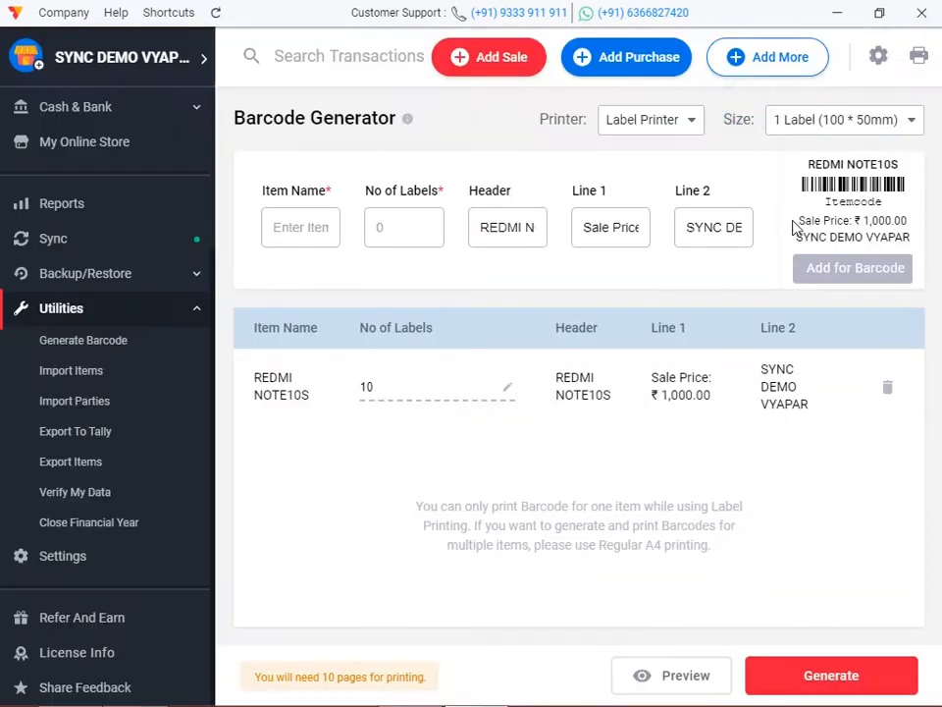
{"action": "left_click", "coordinate": [830, 126]}
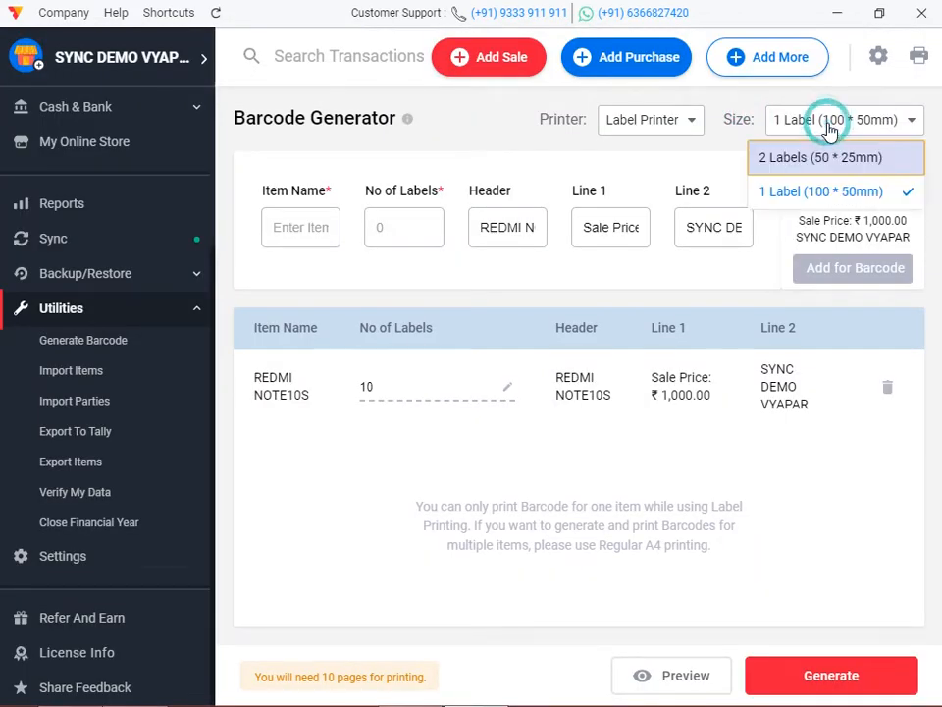
{"action": "left_click", "coordinate": [819, 173]}
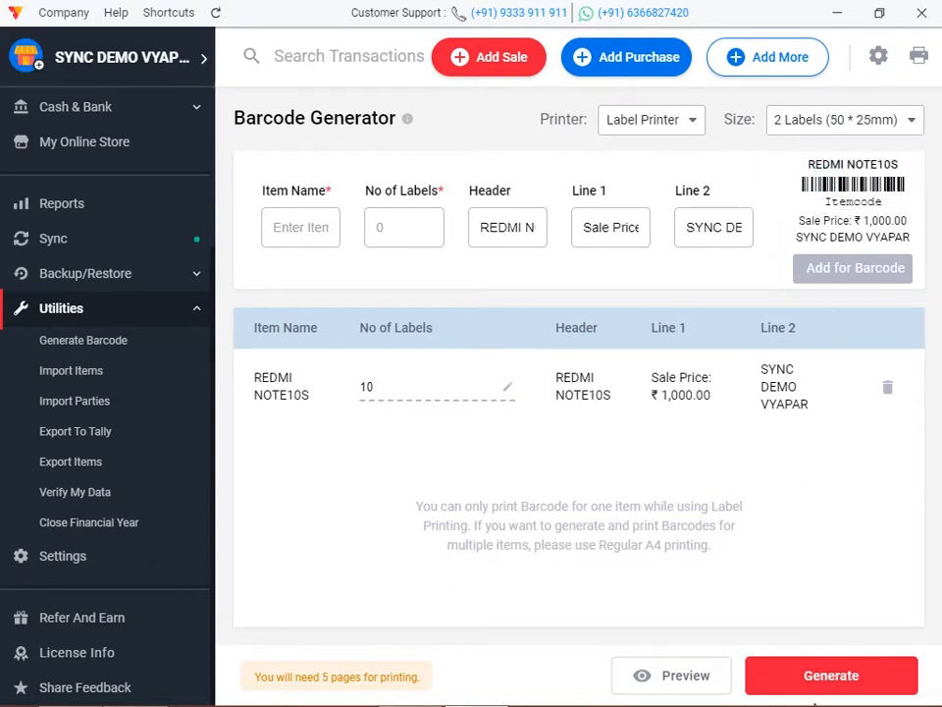
{"action": "left_click", "coordinate": [659, 675]}
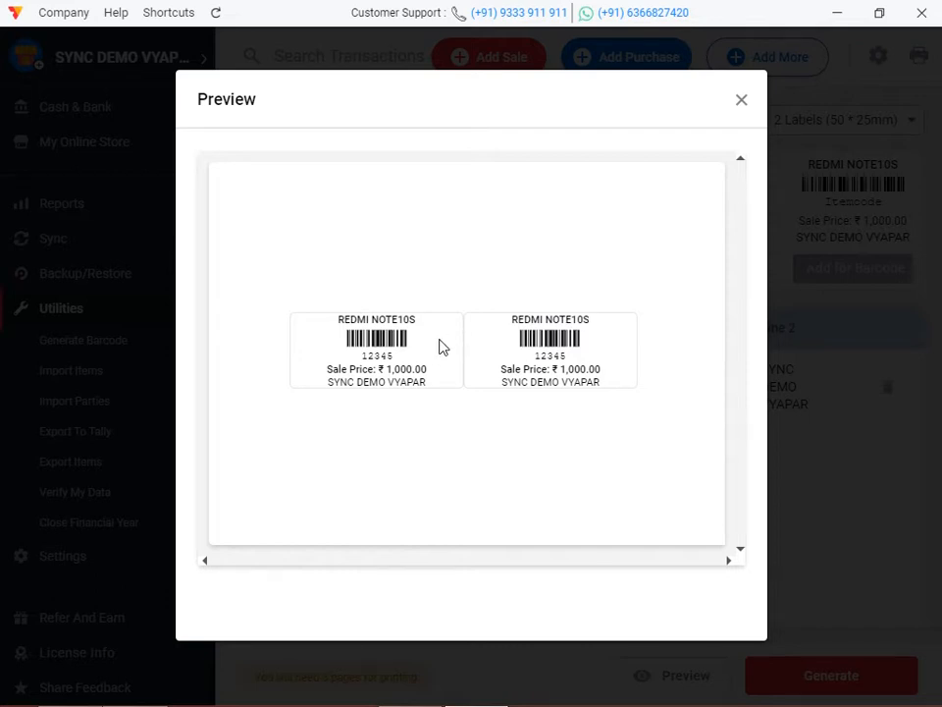
{"action": "left_click", "coordinate": [740, 112]}
{"action": "left_click", "coordinate": [738, 101]}
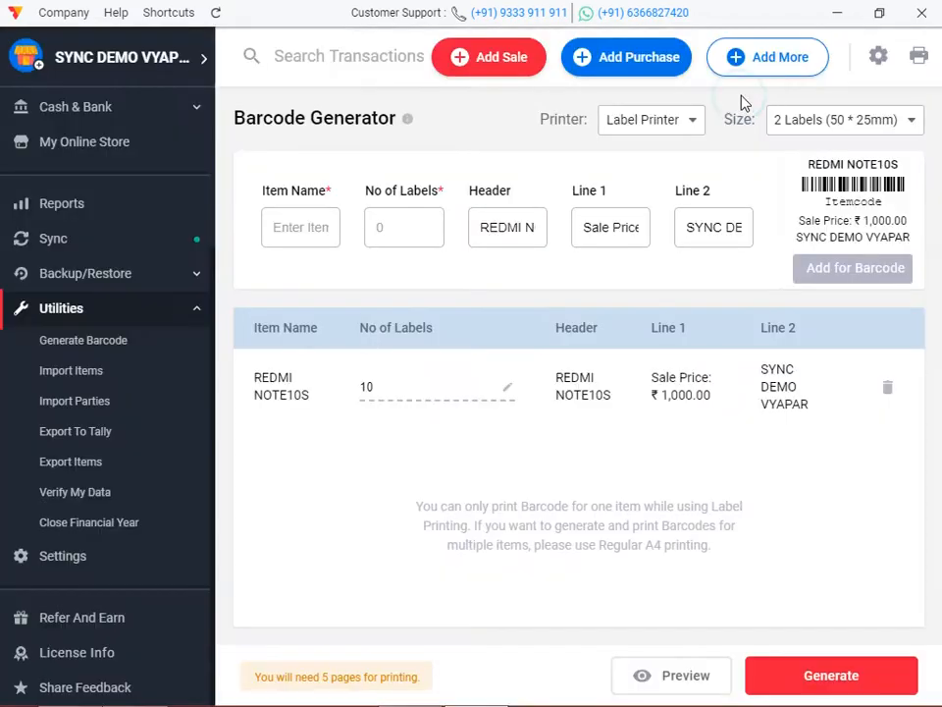
Switch back to a regular printer and set up 24 REDMI NOTE10S labels.
{"action": "left_click", "coordinate": [670, 121]}
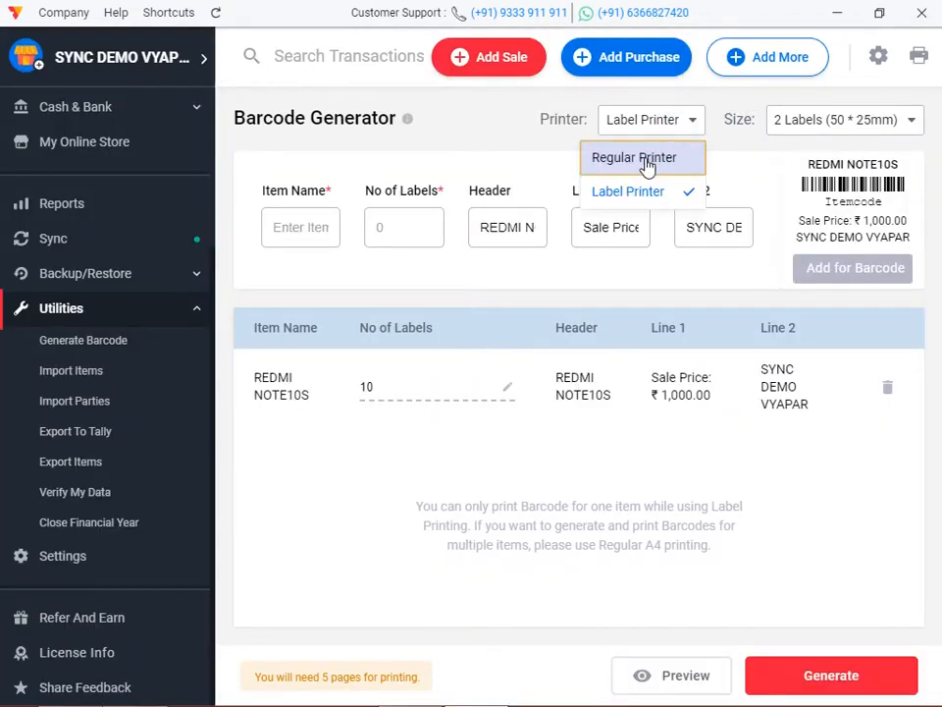
{"action": "left_click", "coordinate": [646, 162]}
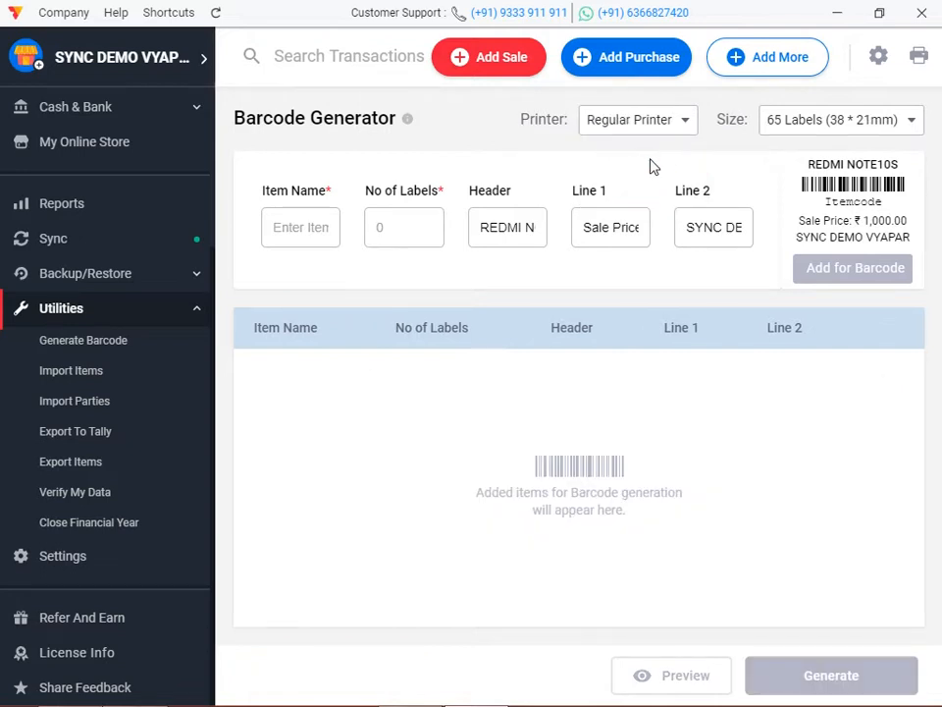
{"action": "left_click", "coordinate": [324, 238]}
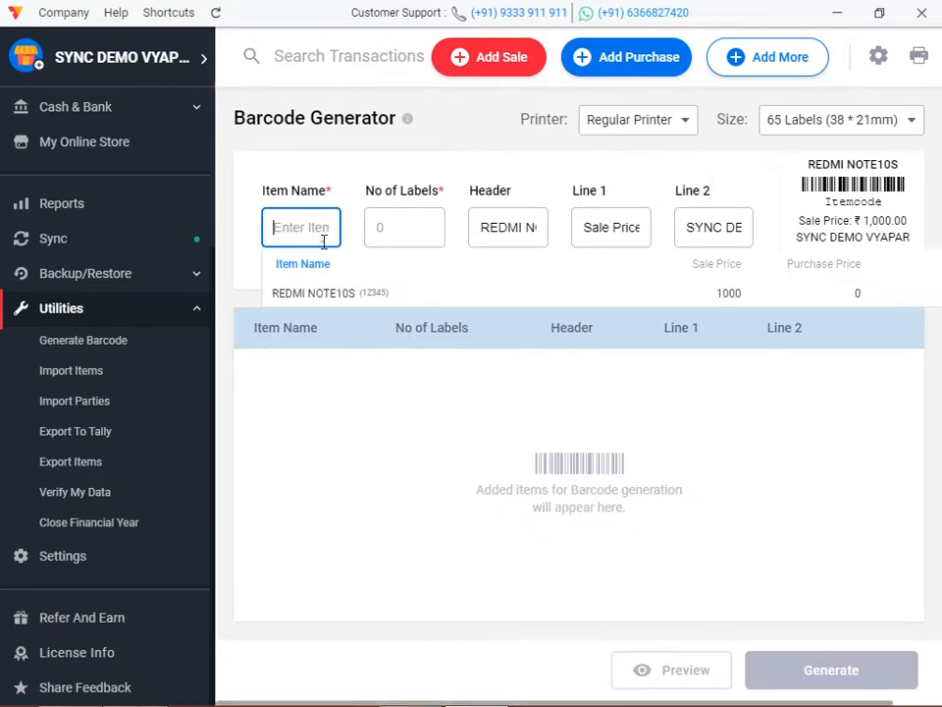
{"action": "left_click", "coordinate": [316, 292]}
{"action": "left_click", "coordinate": [407, 227]}
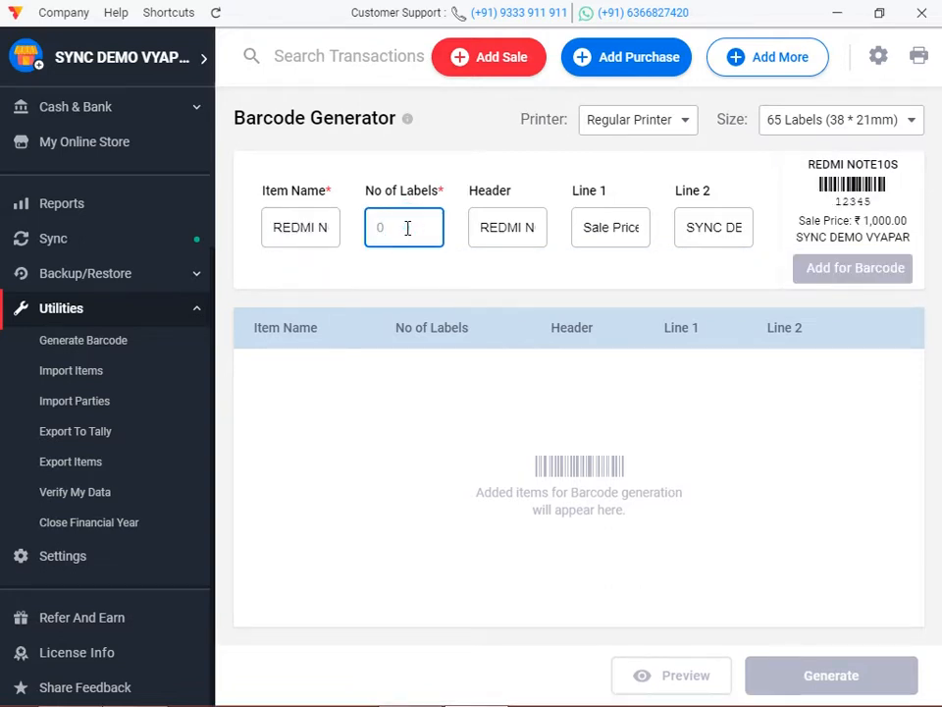
{"action": "type", "text": "24"}
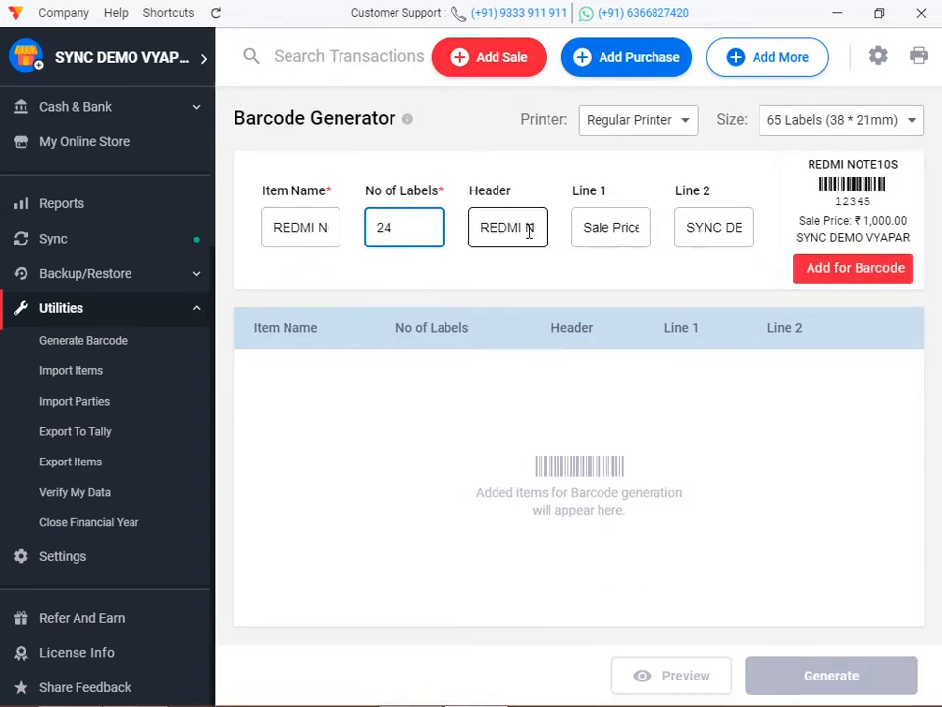
Add the 24 labels to the barcode list and generate the label sheet preview.
{"action": "left_click", "coordinate": [640, 234]}
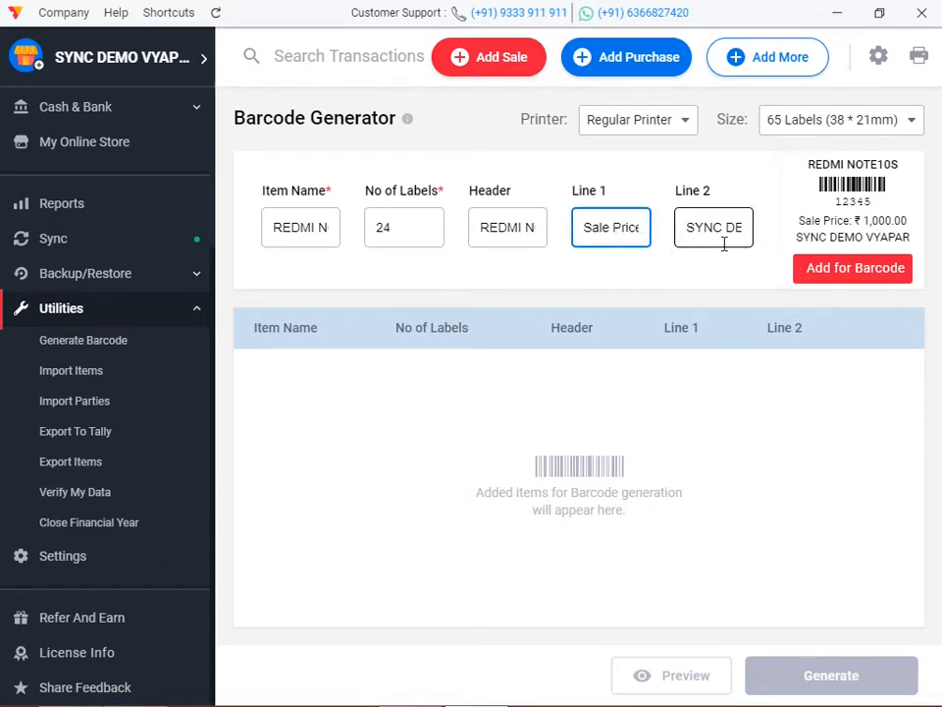
{"action": "left_click", "coordinate": [827, 267]}
{"action": "left_click", "coordinate": [829, 690]}
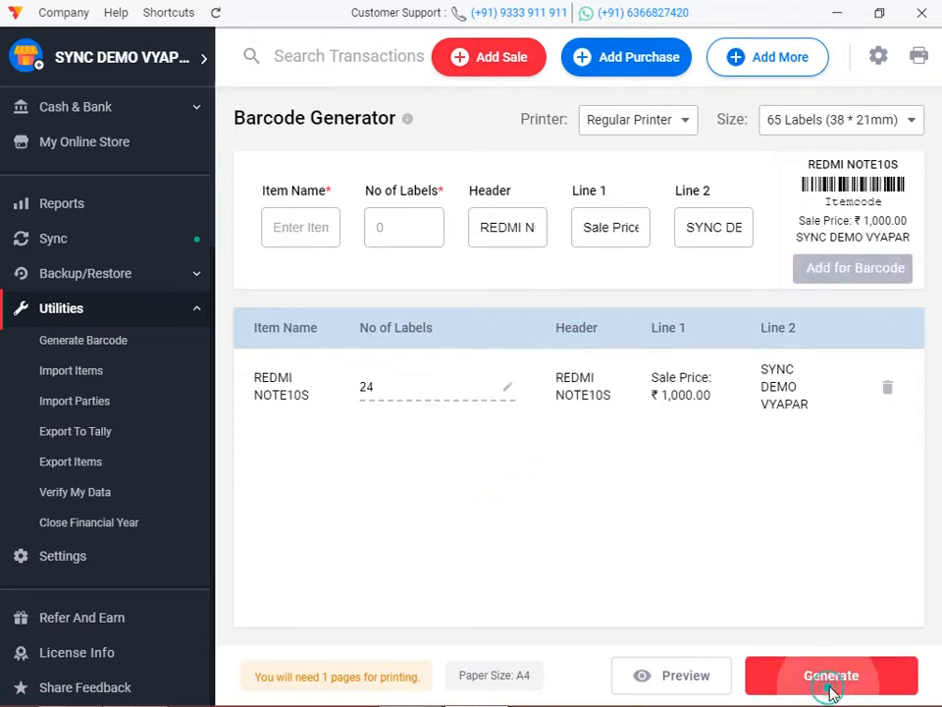
{"action": "scroll", "coordinate": [477, 353], "scroll_direction": "down", "scroll_amount": 1}
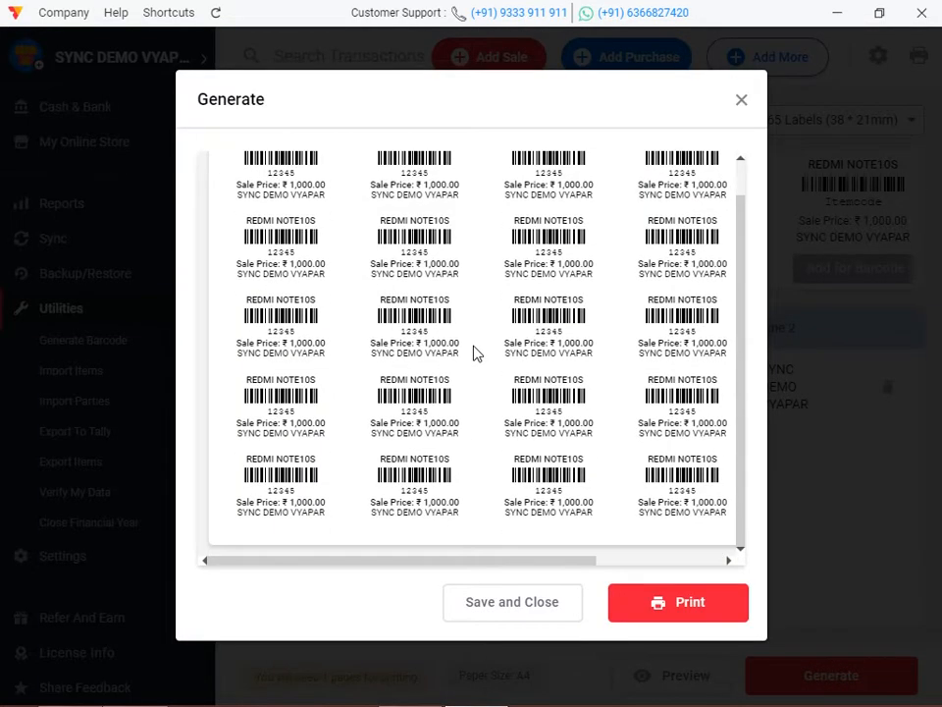
{"action": "scroll", "coordinate": [477, 354], "scroll_direction": "up", "scroll_amount": 1}
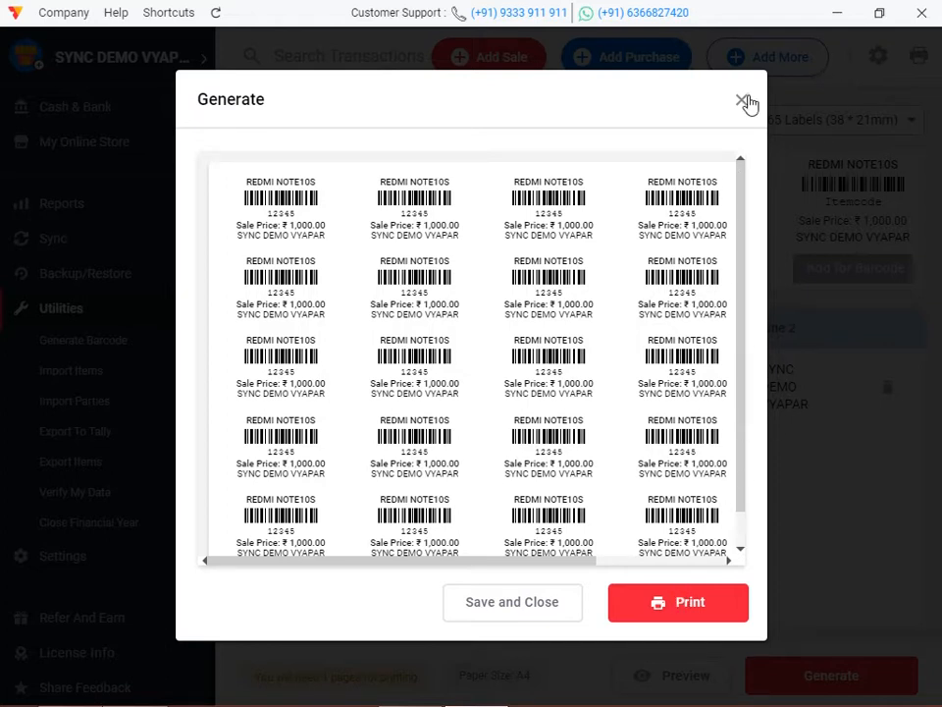
{"action": "left_click", "coordinate": [746, 100]}
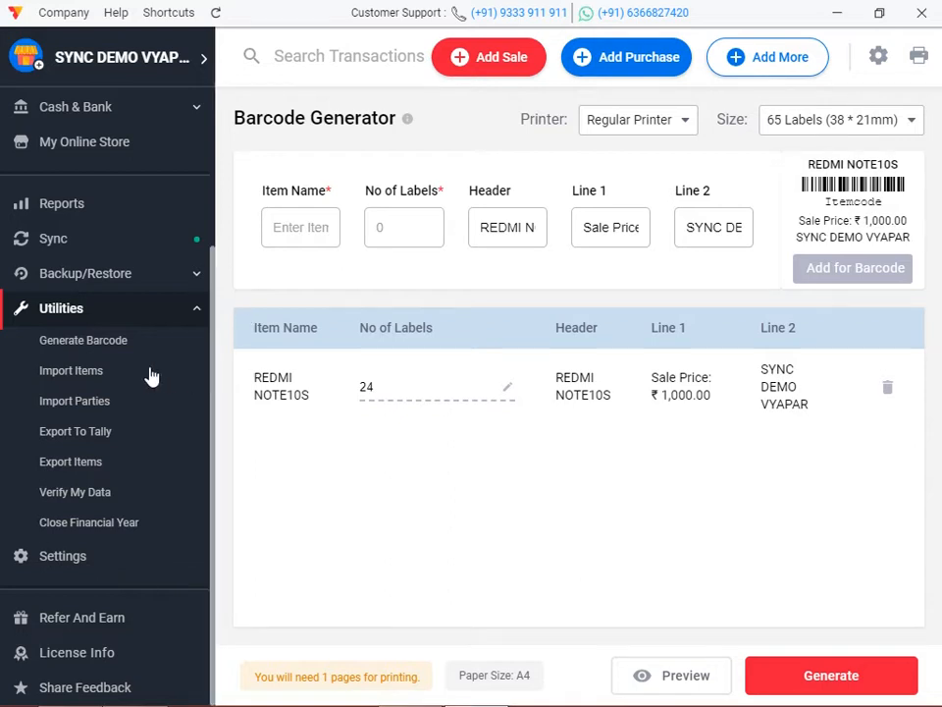
Return to Home from the barcode generator, confirming the barcode changes are discarded.
{"action": "scroll", "coordinate": [118, 351], "scroll_direction": "up", "scroll_amount": 4}
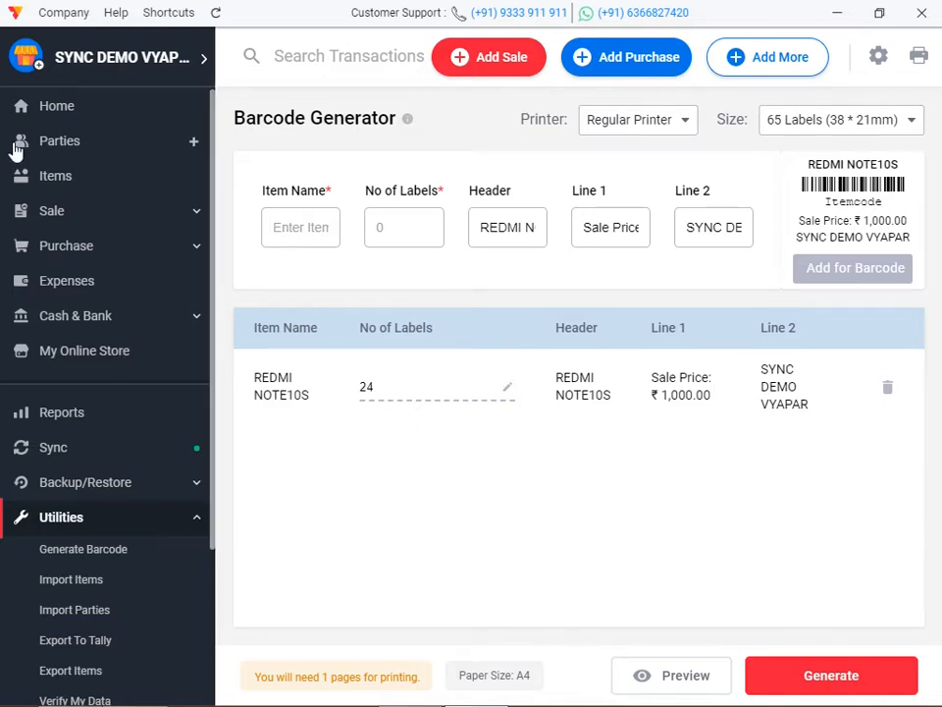
{"action": "left_click", "coordinate": [61, 115]}
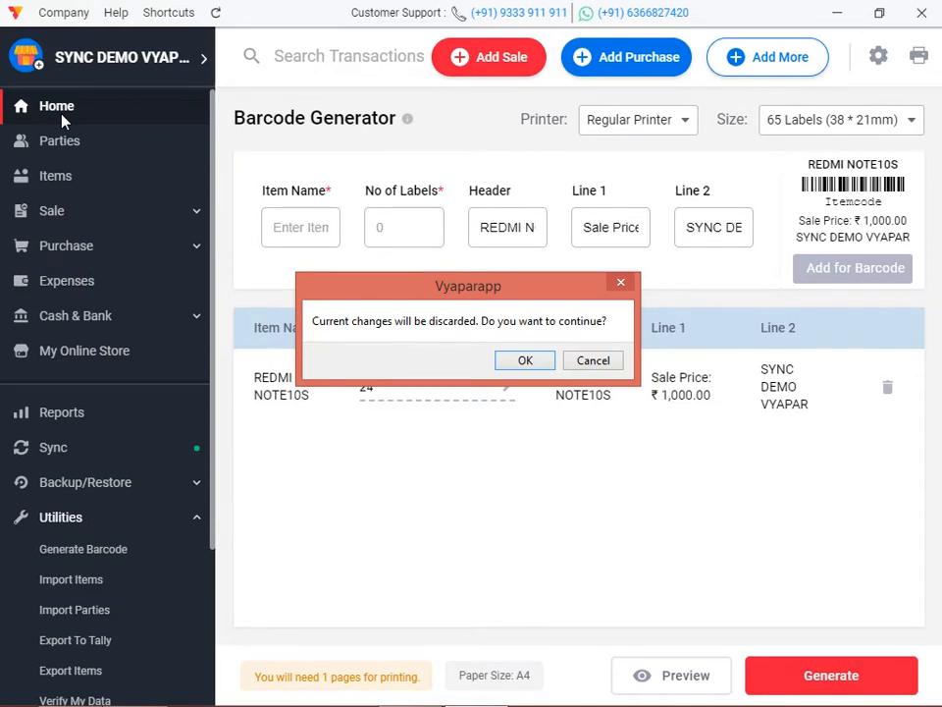
{"action": "left_click", "coordinate": [536, 365]}
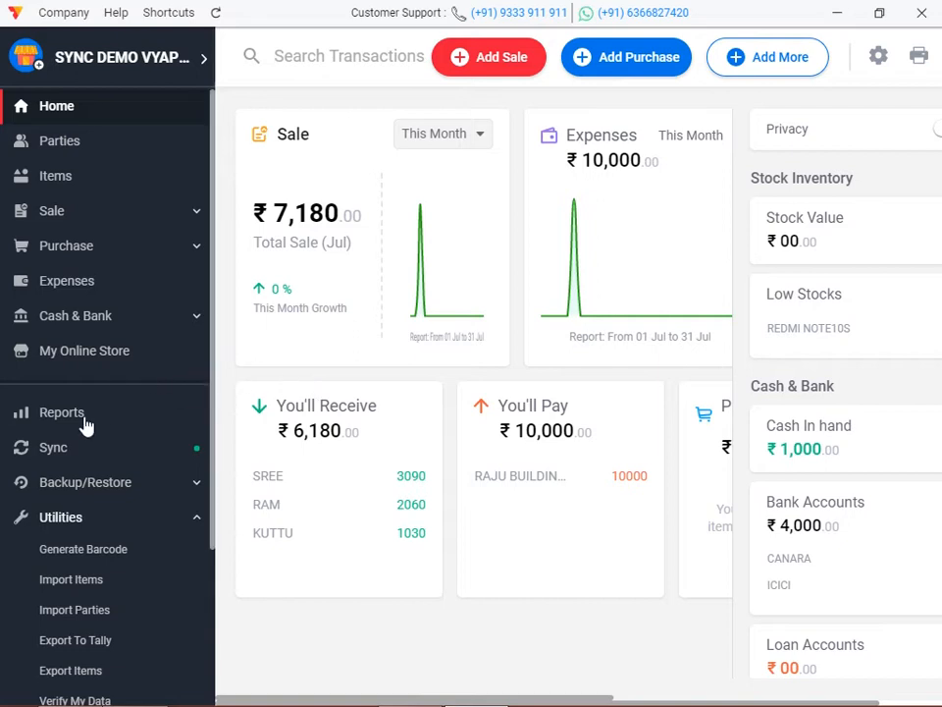
{"action": "scroll", "coordinate": [29, 427], "scroll_direction": "down", "scroll_amount": 3}
Tick Make Thermal Printer Default in the Print settings' Thermal Printer tab.
{"action": "left_click", "coordinate": [63, 561]}
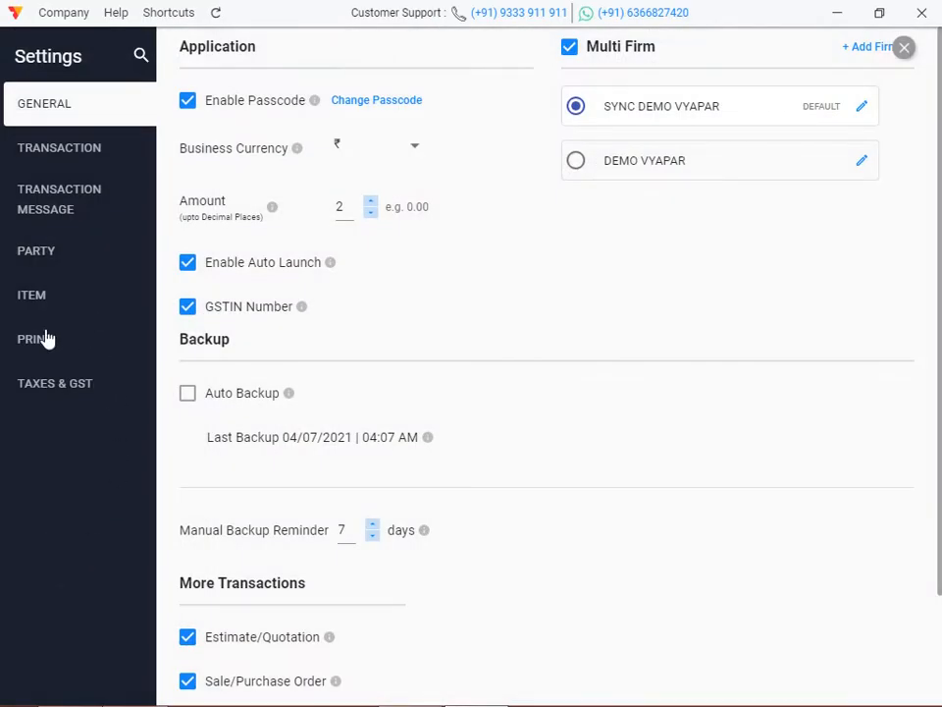
{"action": "left_click", "coordinate": [45, 339]}
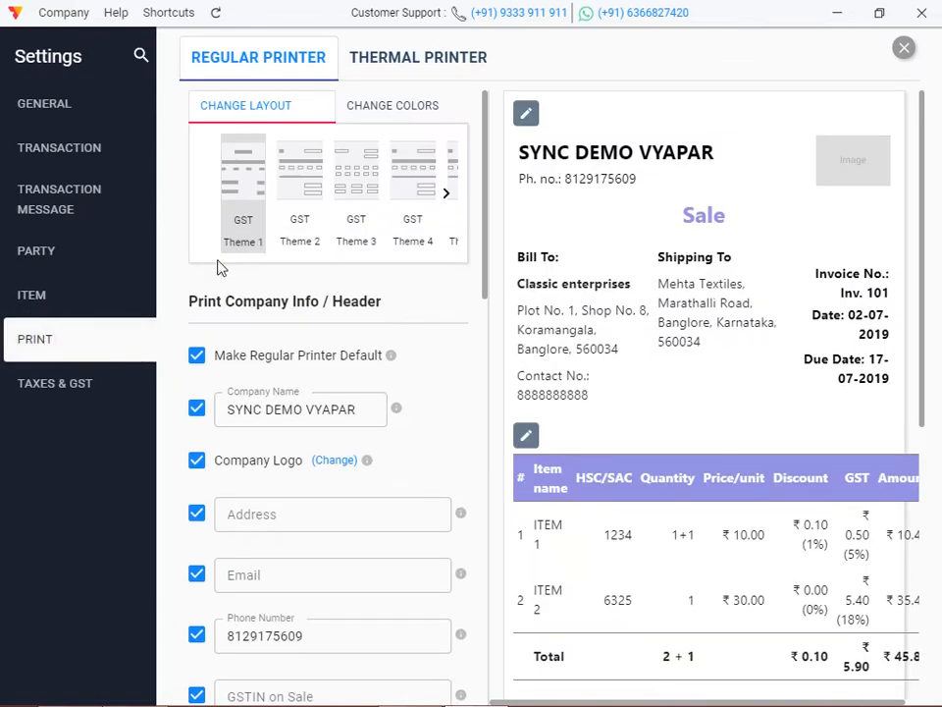
{"action": "left_click", "coordinate": [390, 65]}
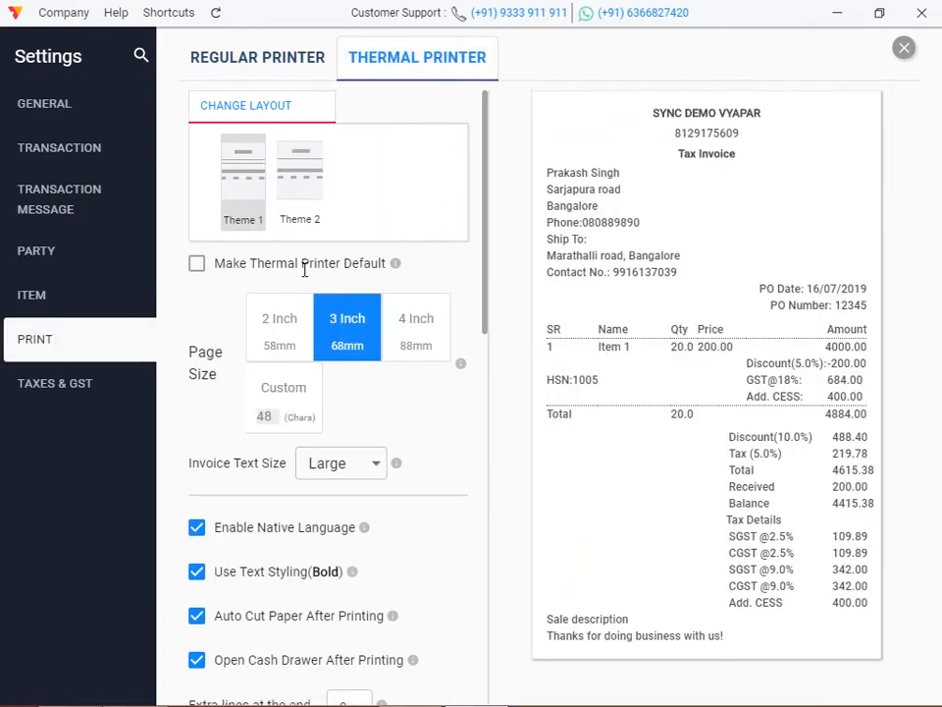
{"action": "left_click", "coordinate": [196, 264]}
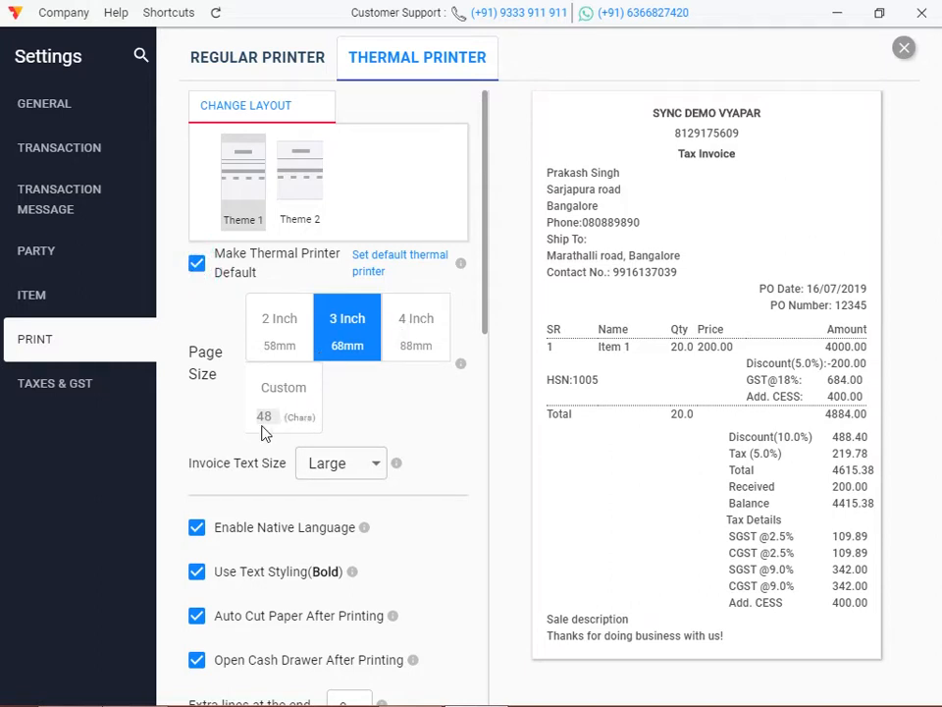
{"action": "left_click", "coordinate": [900, 54]}
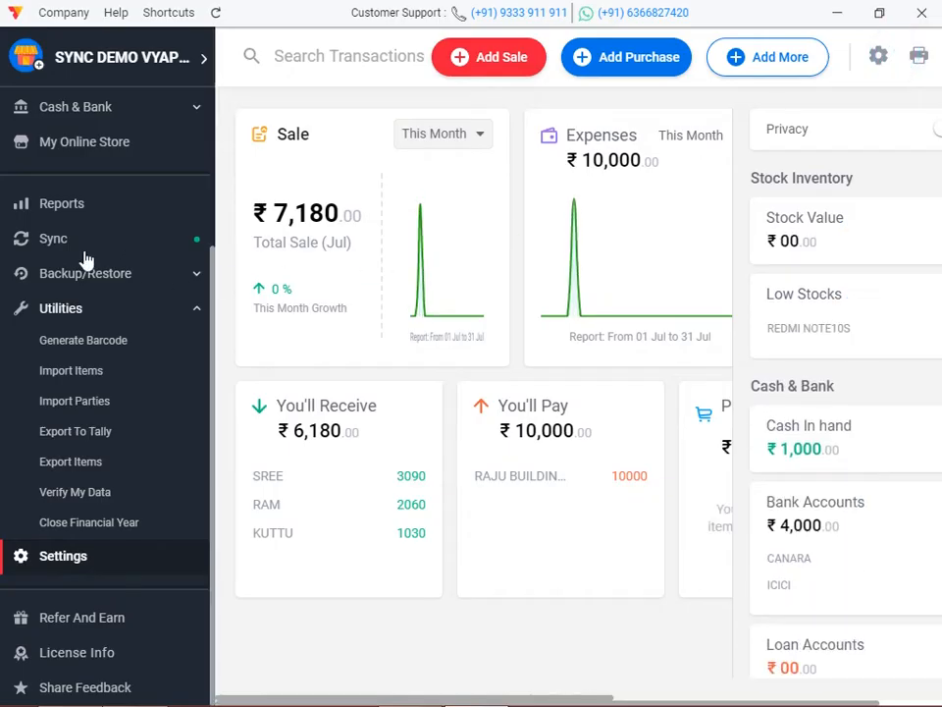
Save a Cash Sale invoice for one REDMI NOTE10S (₹1,030), overriding the low-stock warning.
{"action": "left_click", "coordinate": [516, 54]}
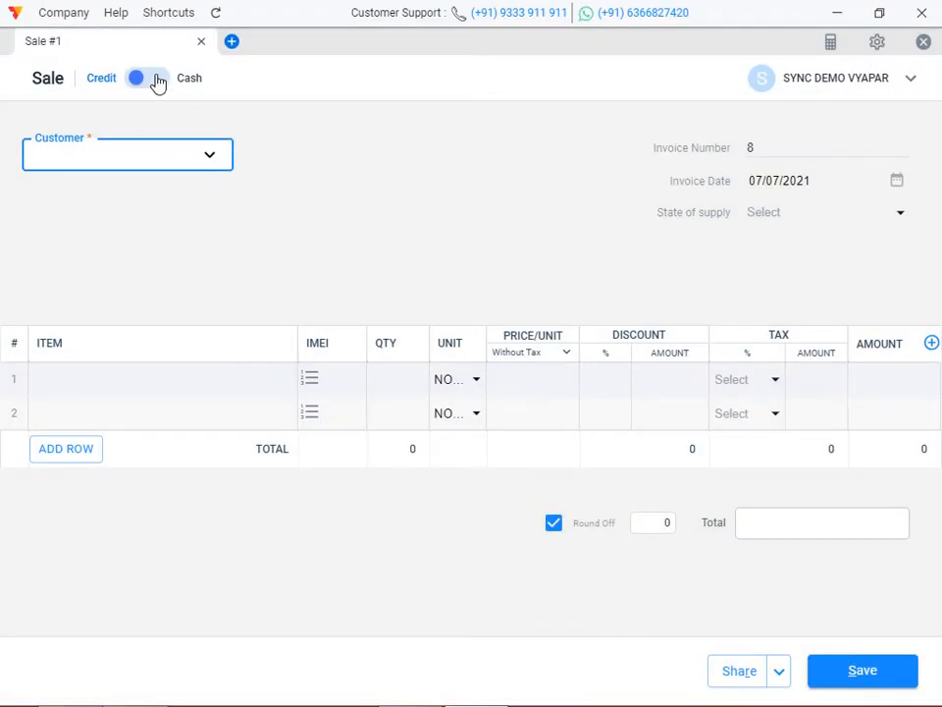
{"action": "left_click", "coordinate": [91, 147]}
{"action": "left_click", "coordinate": [77, 250]}
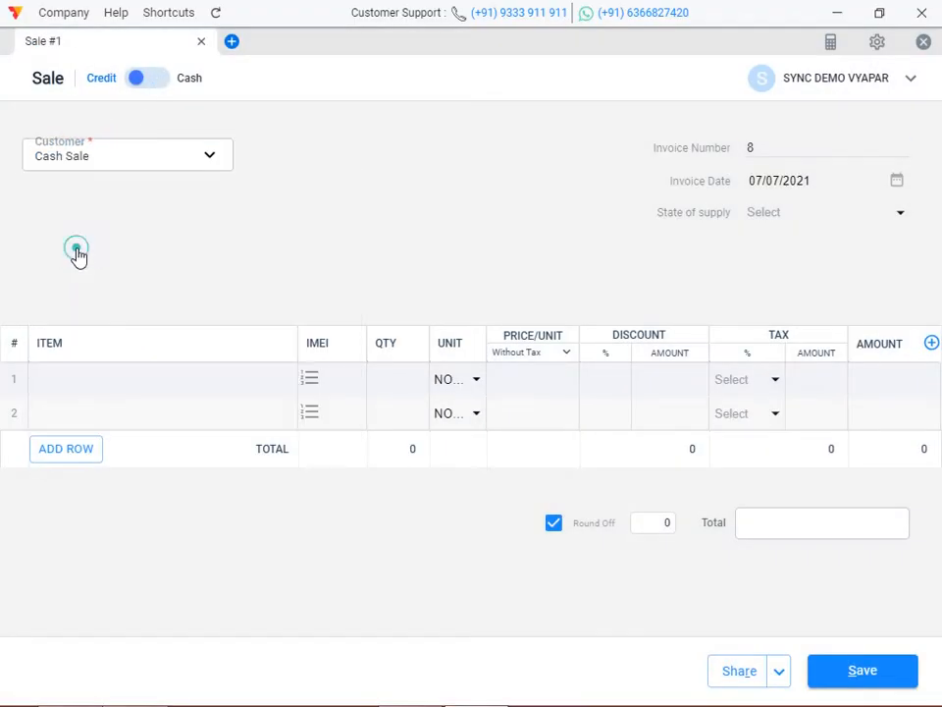
{"action": "left_click", "coordinate": [86, 369]}
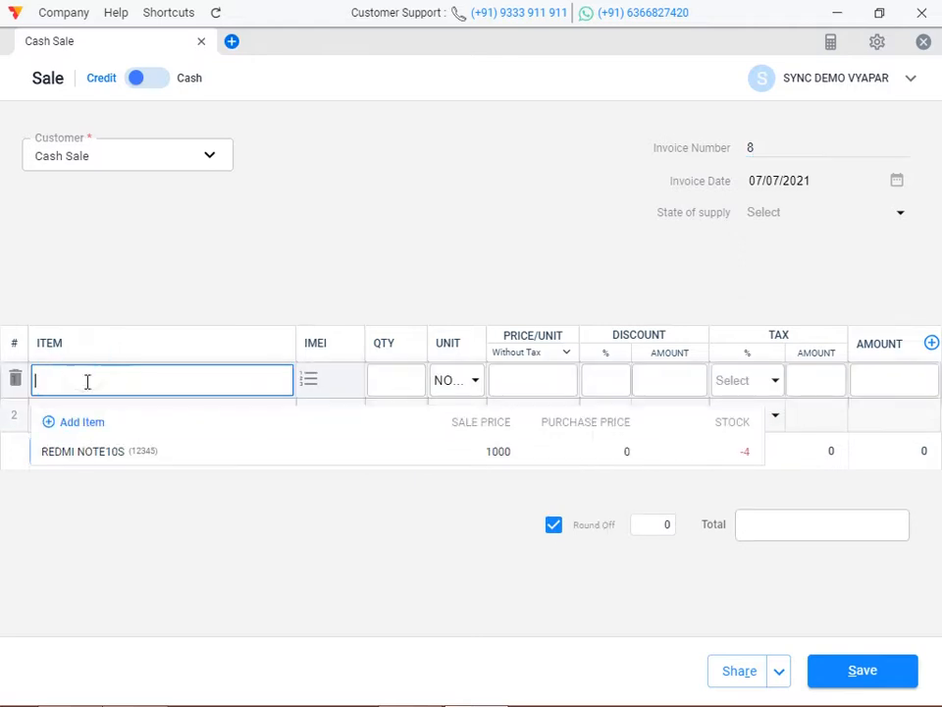
{"action": "left_click", "coordinate": [91, 450]}
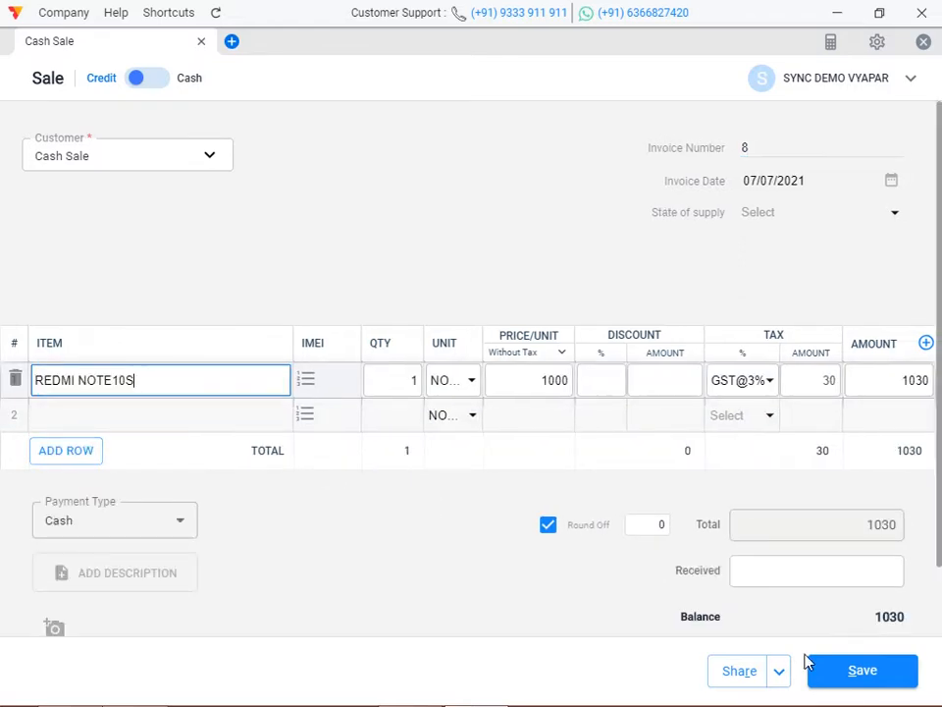
{"action": "left_click", "coordinate": [739, 691]}
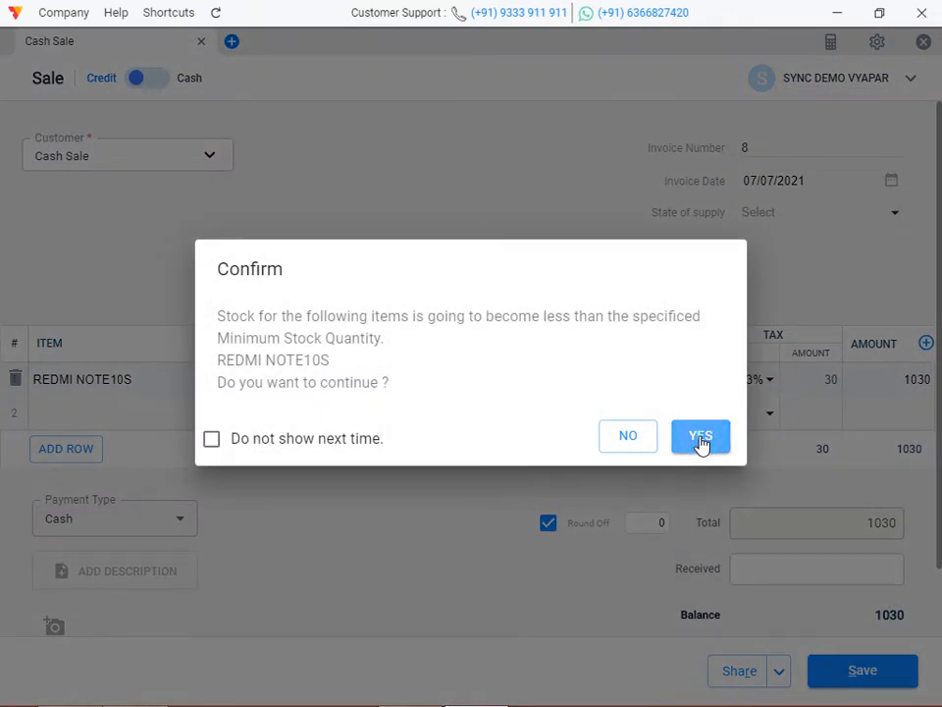
{"action": "left_click", "coordinate": [700, 440]}
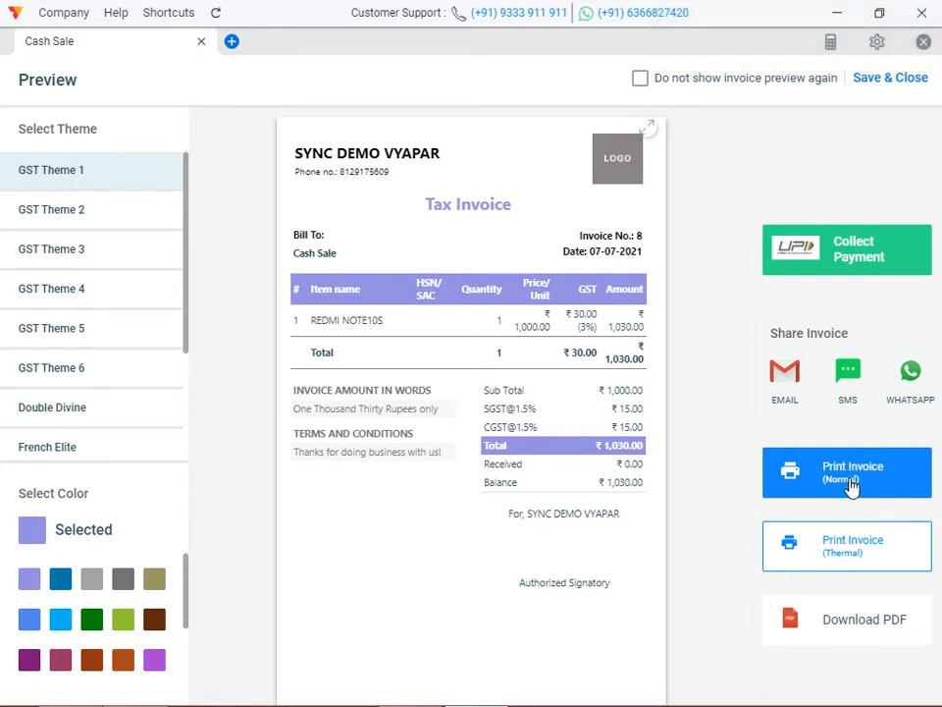
{"action": "left_click", "coordinate": [852, 484]}
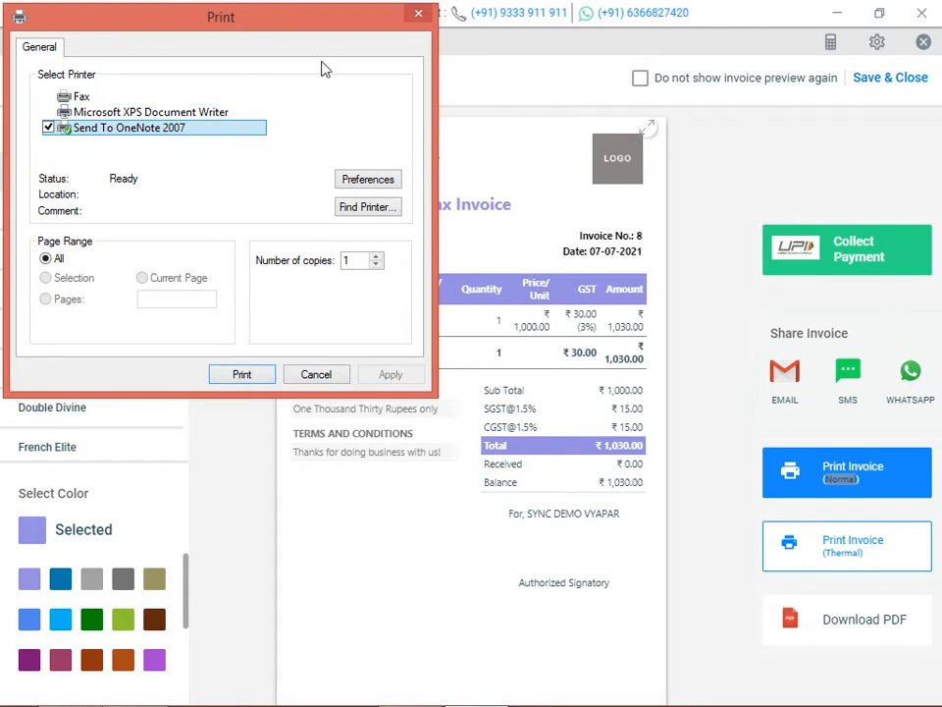
{"action": "left_click", "coordinate": [426, 15]}
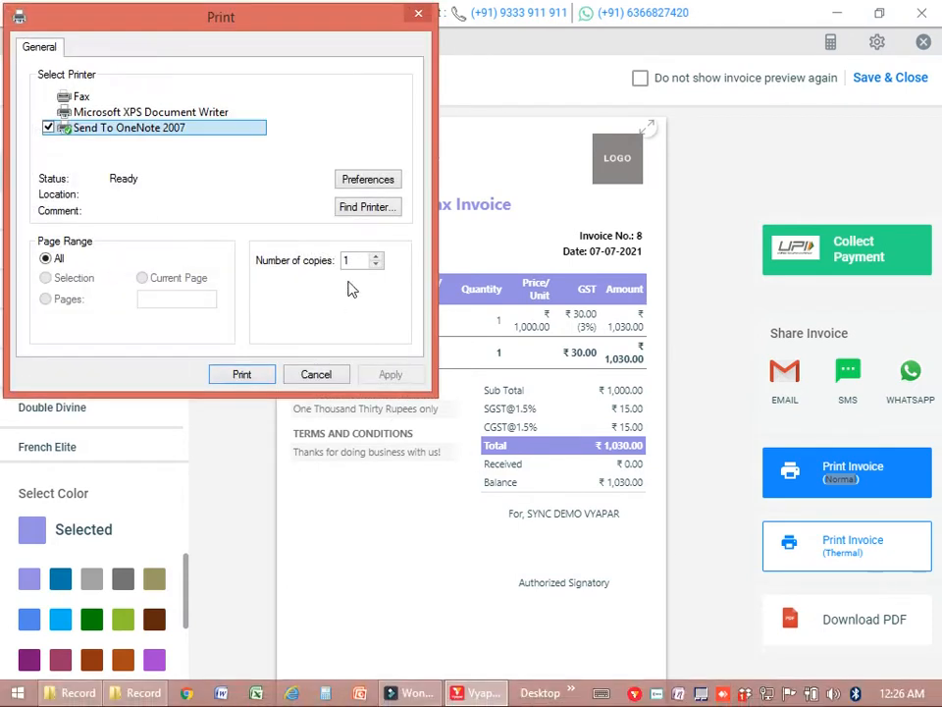
{"action": "left_click", "coordinate": [418, 13]}
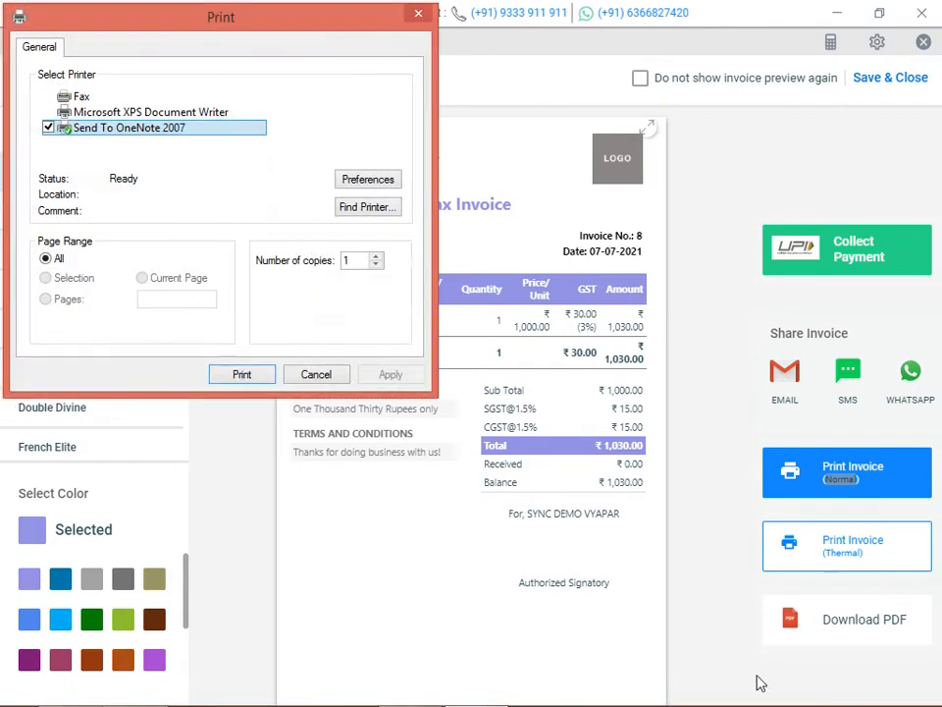
{"action": "left_click", "coordinate": [429, 18]}
{"action": "left_click", "coordinate": [427, 16]}
{"action": "left_click", "coordinate": [846, 545]}
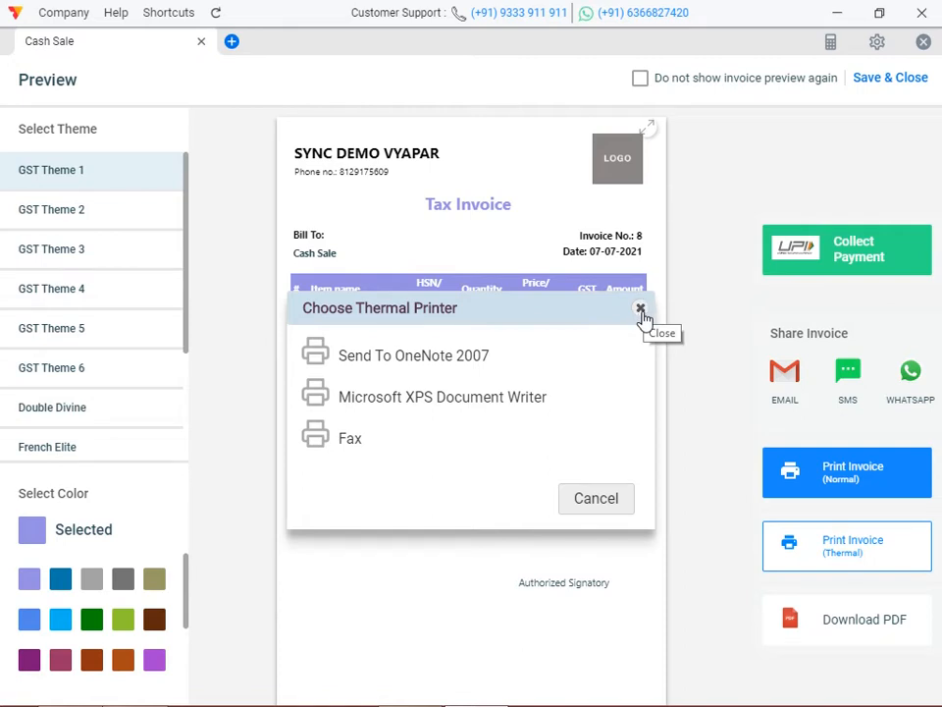
{"action": "left_click", "coordinate": [641, 309]}
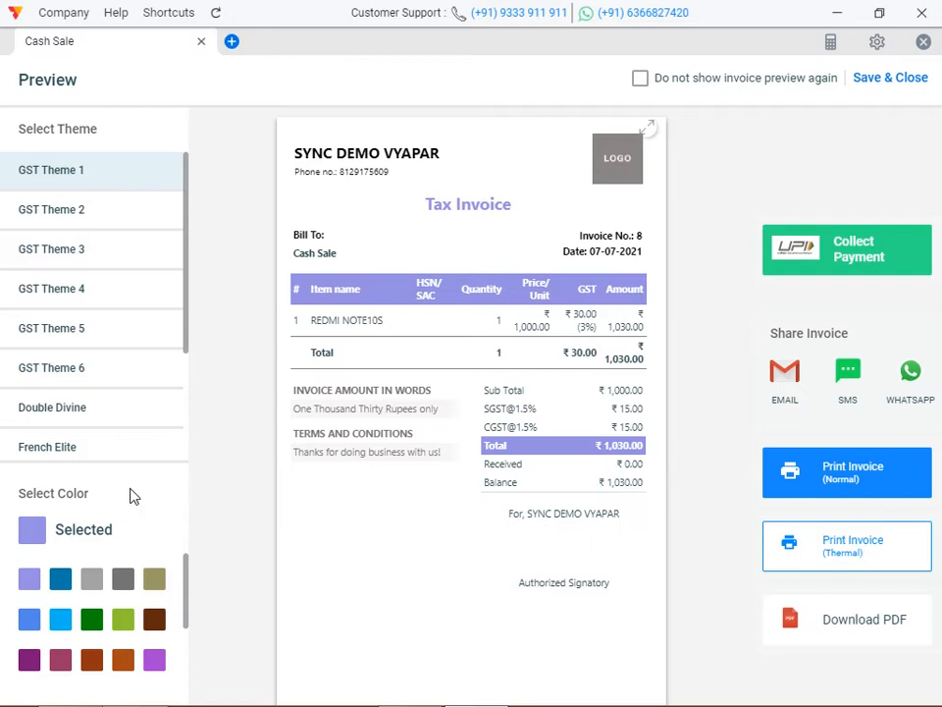
Save and close the invoice preview, then review the Print settings and return to the dashboard.
{"action": "left_click", "coordinate": [891, 81]}
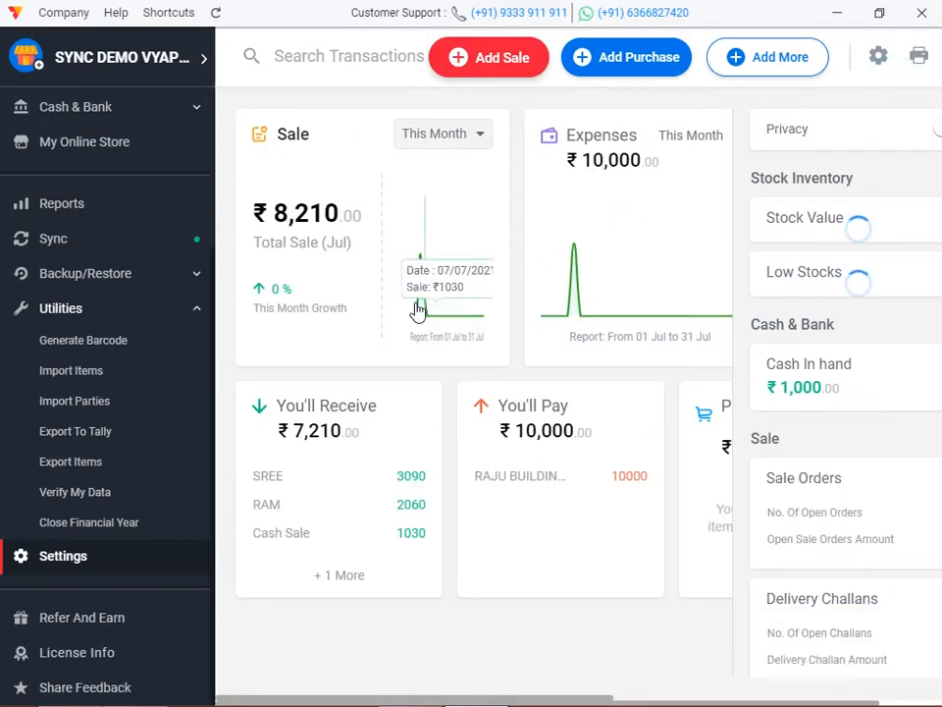
{"action": "left_click", "coordinate": [93, 559]}
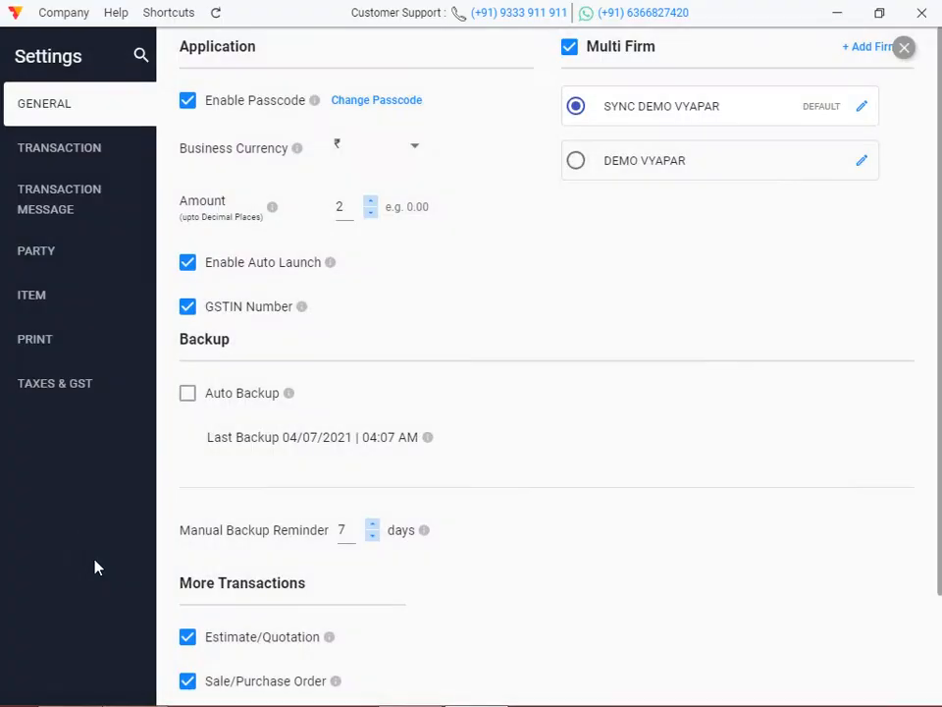
{"action": "left_click", "coordinate": [71, 340]}
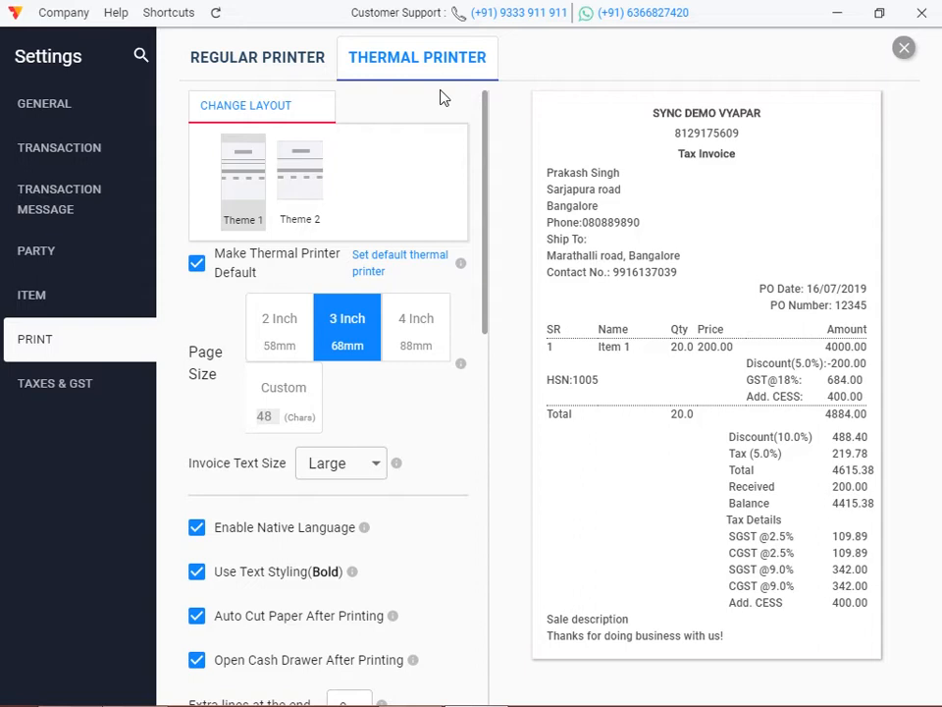
{"action": "left_click", "coordinate": [904, 47]}
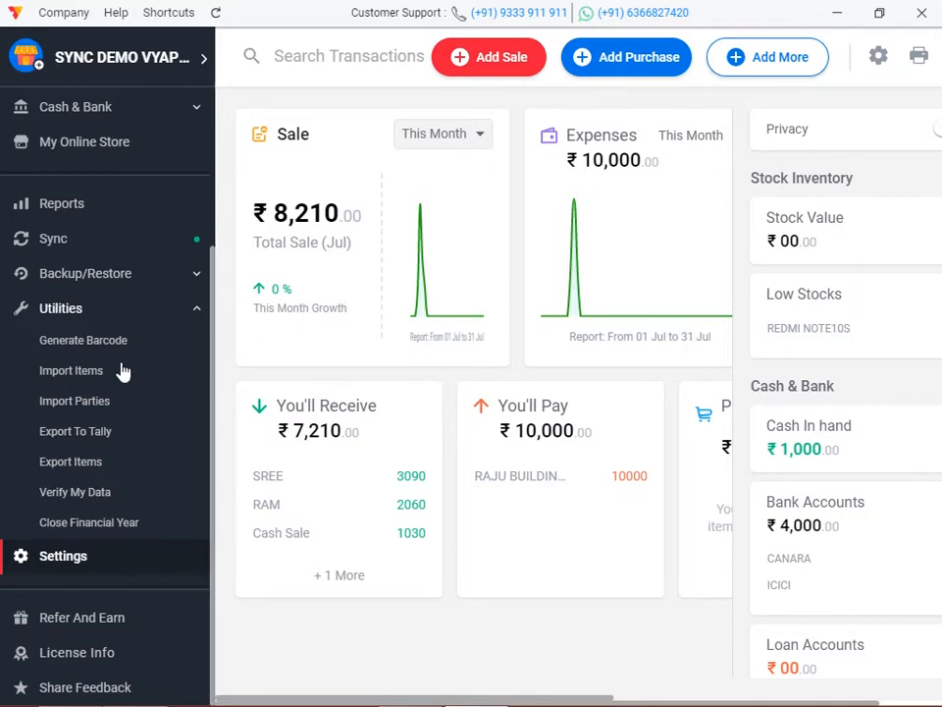
{"action": "scroll", "coordinate": [123, 363], "scroll_direction": "up", "scroll_amount": 3}
{"action": "scroll", "coordinate": [122, 363], "scroll_direction": "up", "scroll_amount": 2}
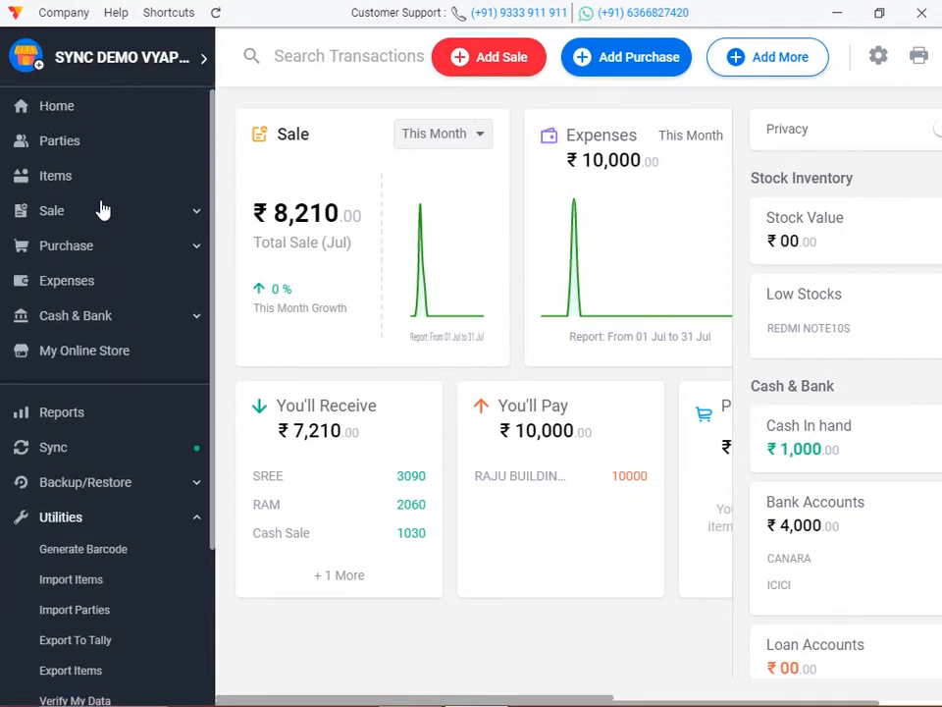
Start a new party with GST Type Registered Business - Regular and enter its GSTIN.
{"action": "left_click", "coordinate": [71, 147]}
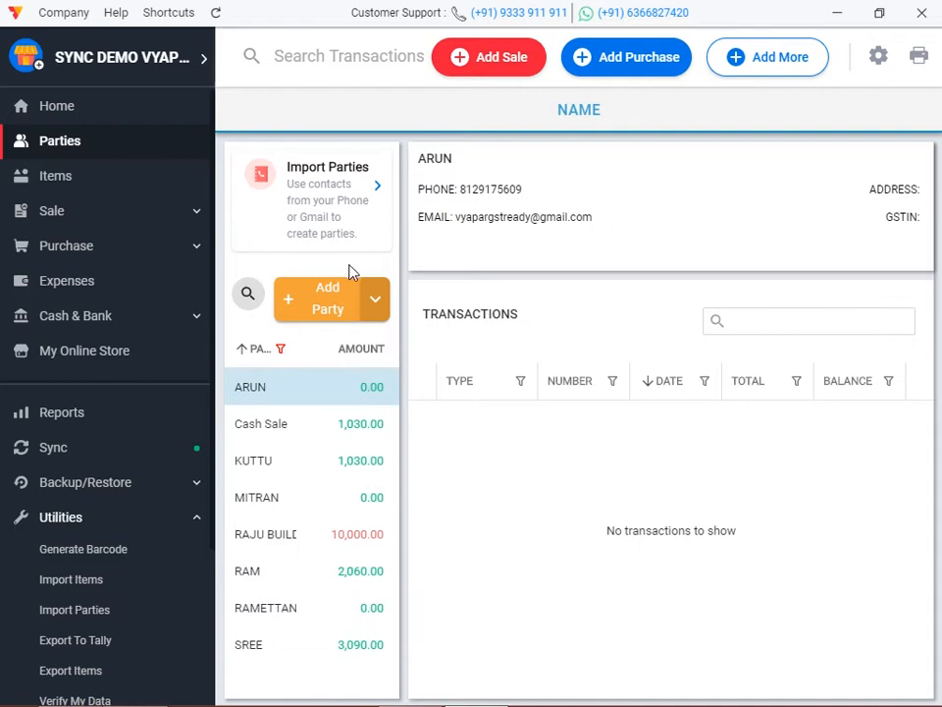
{"action": "left_click", "coordinate": [327, 296]}
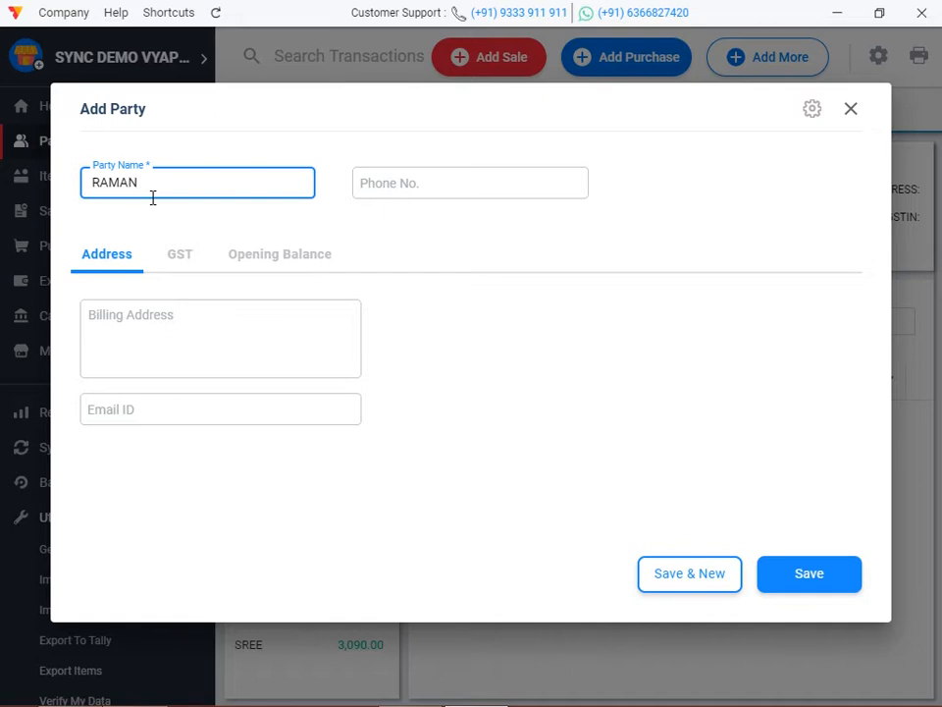
{"action": "left_click", "coordinate": [429, 178]}
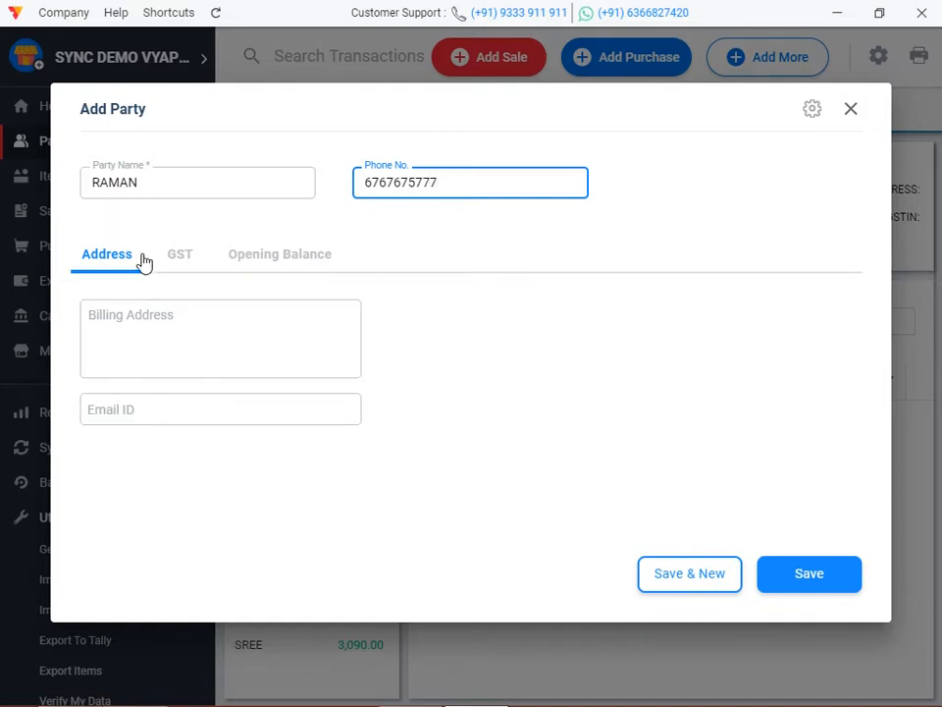
{"action": "left_click", "coordinate": [173, 253]}
{"action": "left_click", "coordinate": [186, 311]}
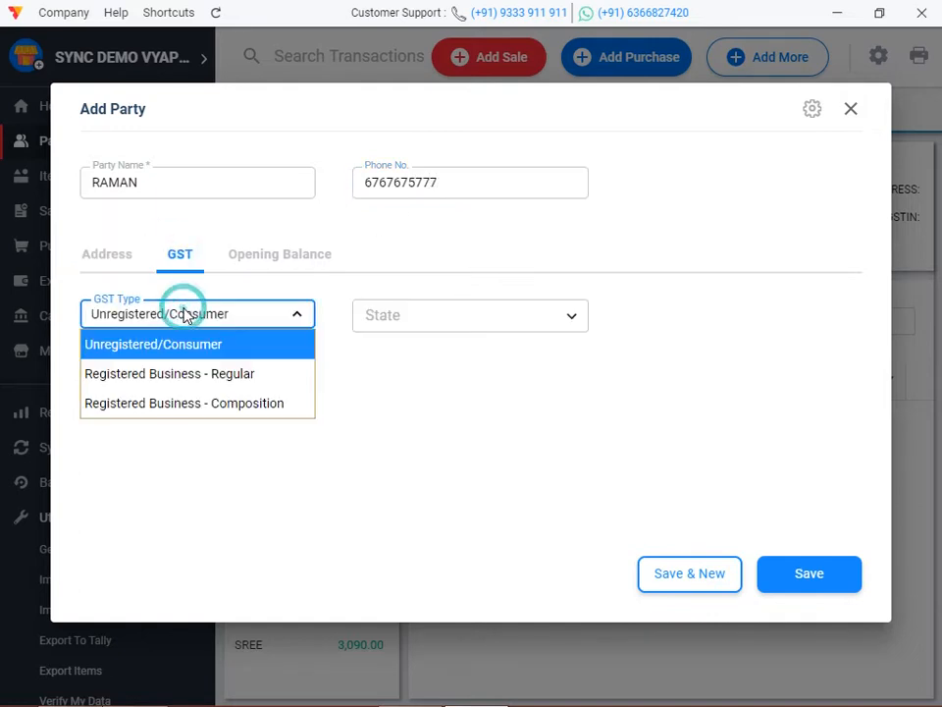
{"action": "left_click", "coordinate": [180, 370]}
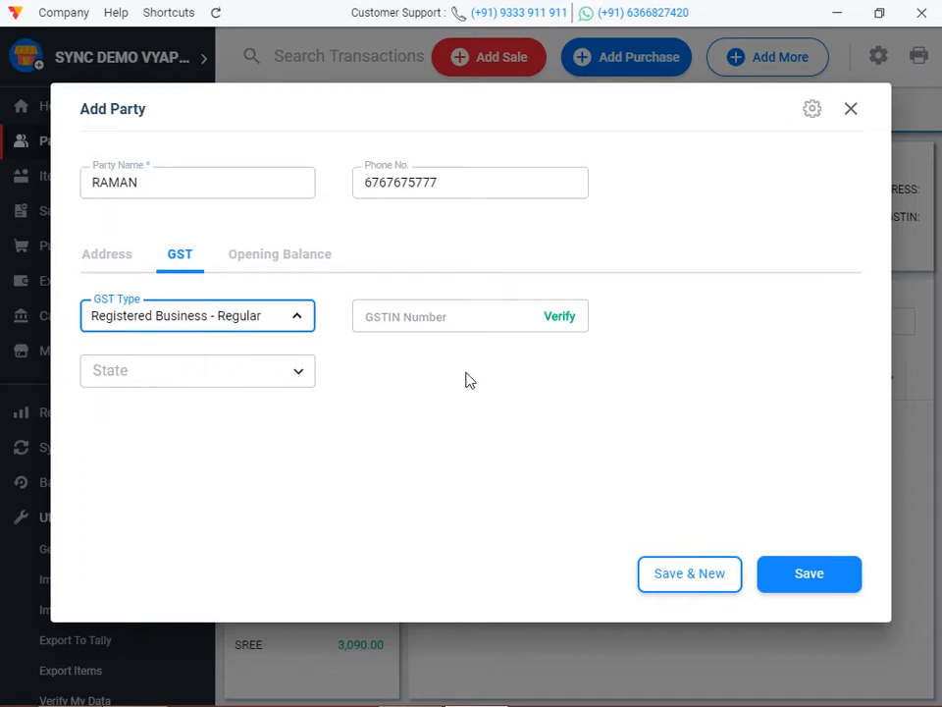
{"action": "left_click", "coordinate": [444, 310]}
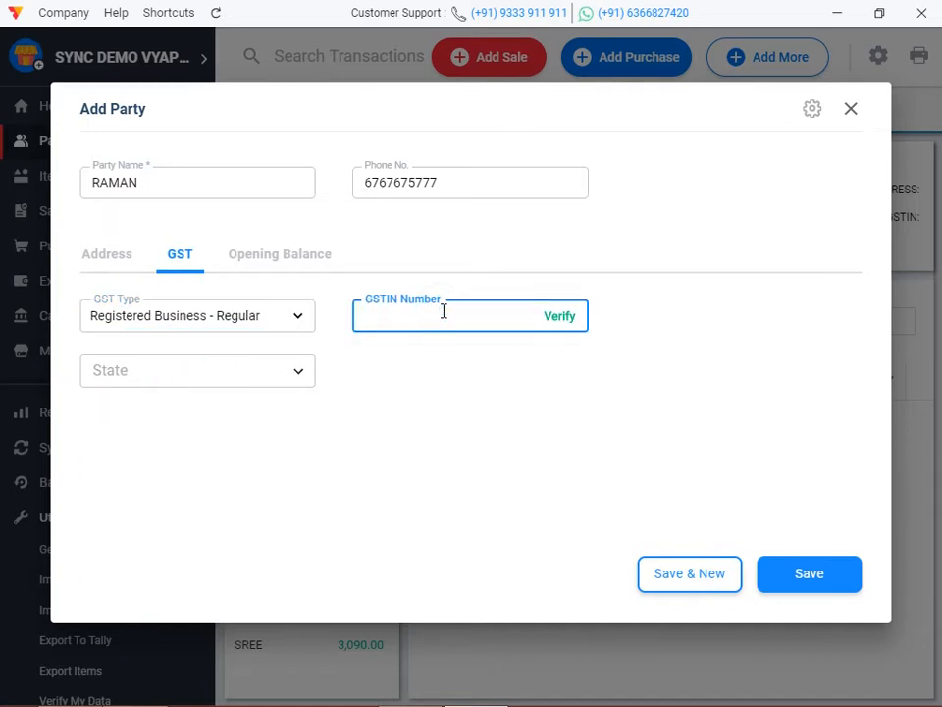
{"action": "type", "text": "32"}
Verify the GSTIN, retype it after the invalid result, and close the form unsaved.
{"action": "left_click", "coordinate": [559, 324]}
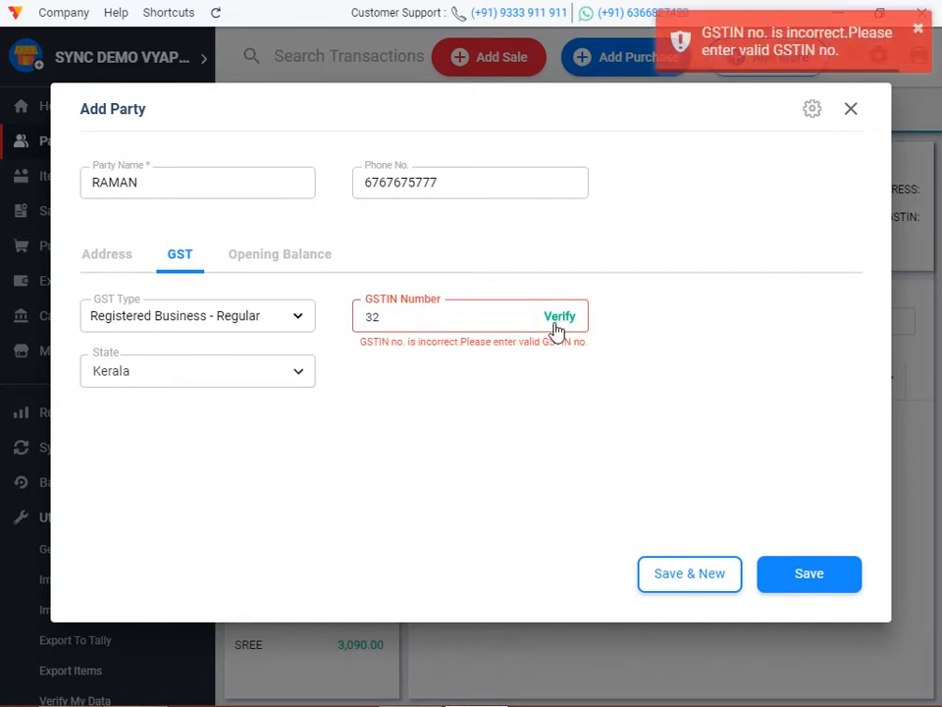
{"action": "left_click", "coordinate": [400, 320]}
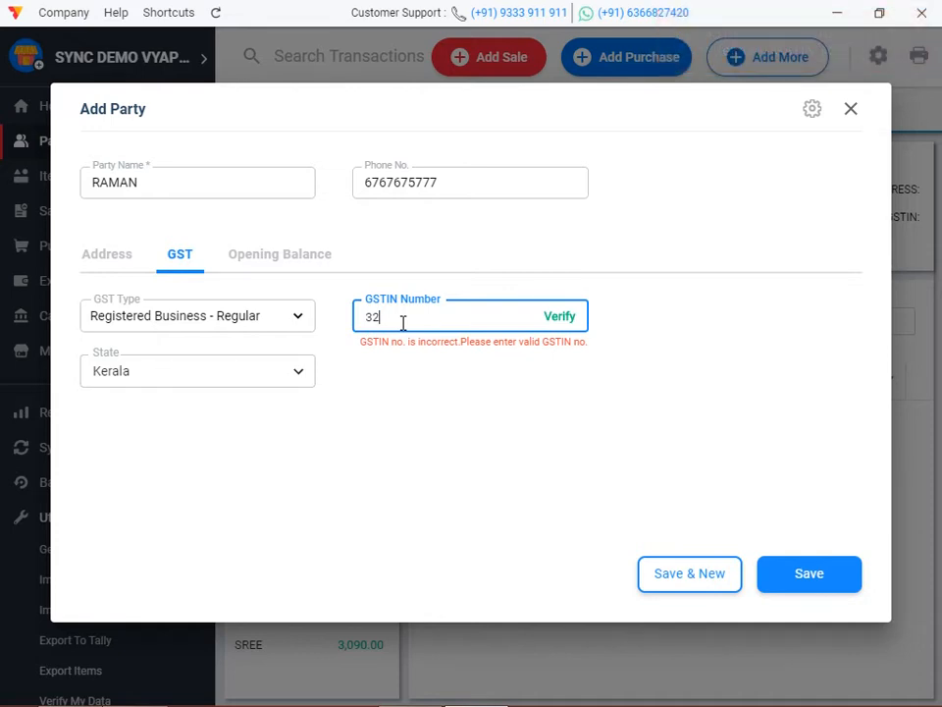
{"action": "key", "text": "BackSpace"}
{"action": "key", "text": "BackSpace"}
{"action": "type", "text": "32"}
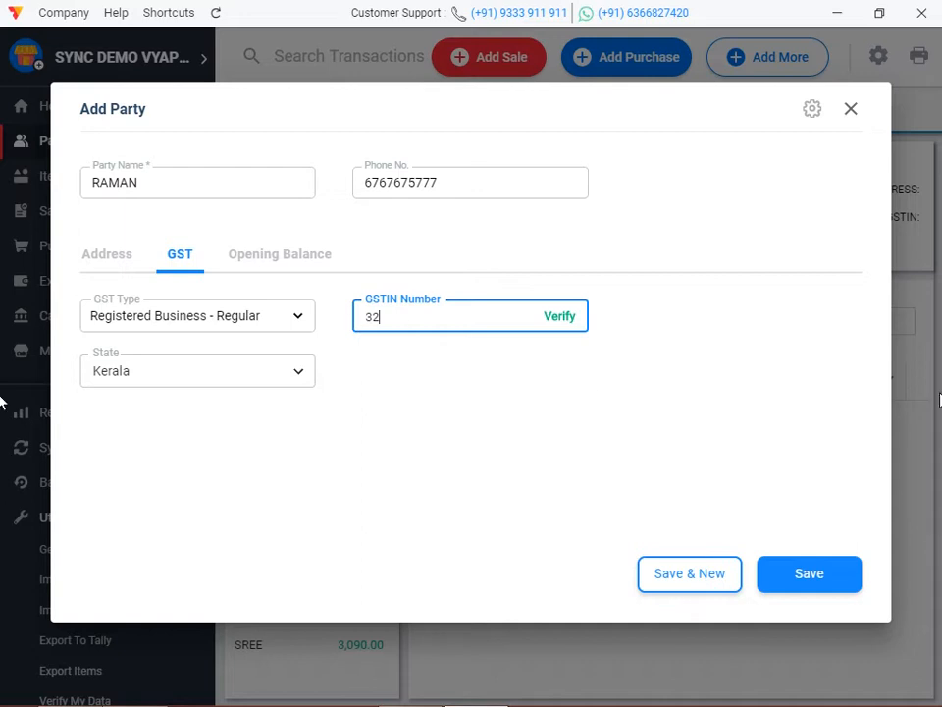
{"action": "left_click", "coordinate": [850, 110]}
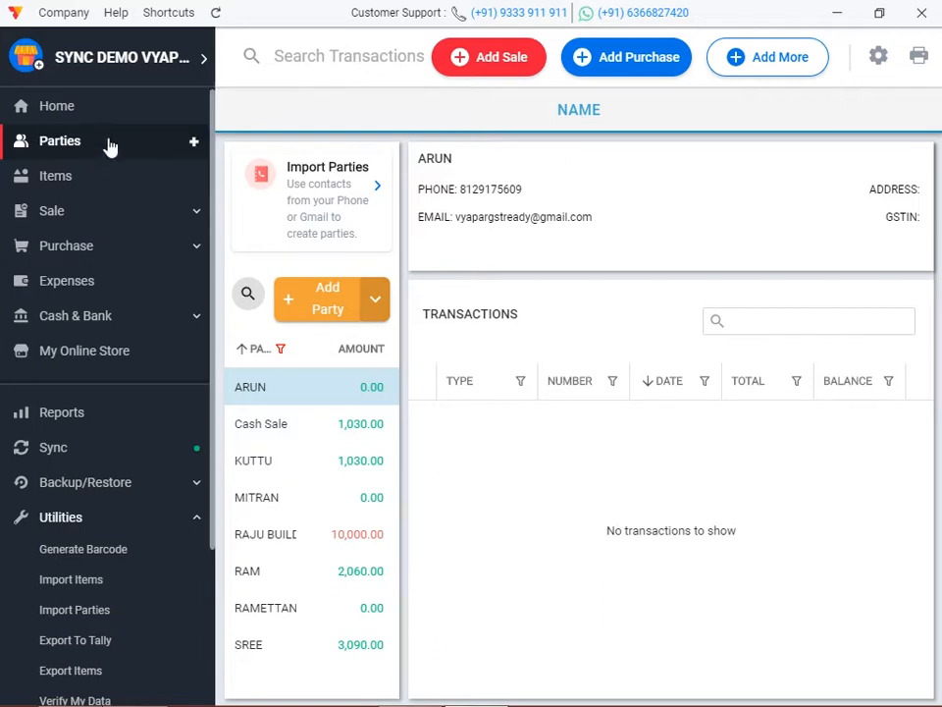
{"action": "left_click", "coordinate": [78, 108]}
Open Print settings, look through the Thermal Printer options, then show the Regular Printer GST Theme 1 preview.
{"action": "scroll", "coordinate": [154, 589], "scroll_direction": "down", "scroll_amount": 1}
{"action": "scroll", "coordinate": [154, 594], "scroll_direction": "down", "scroll_amount": 2}
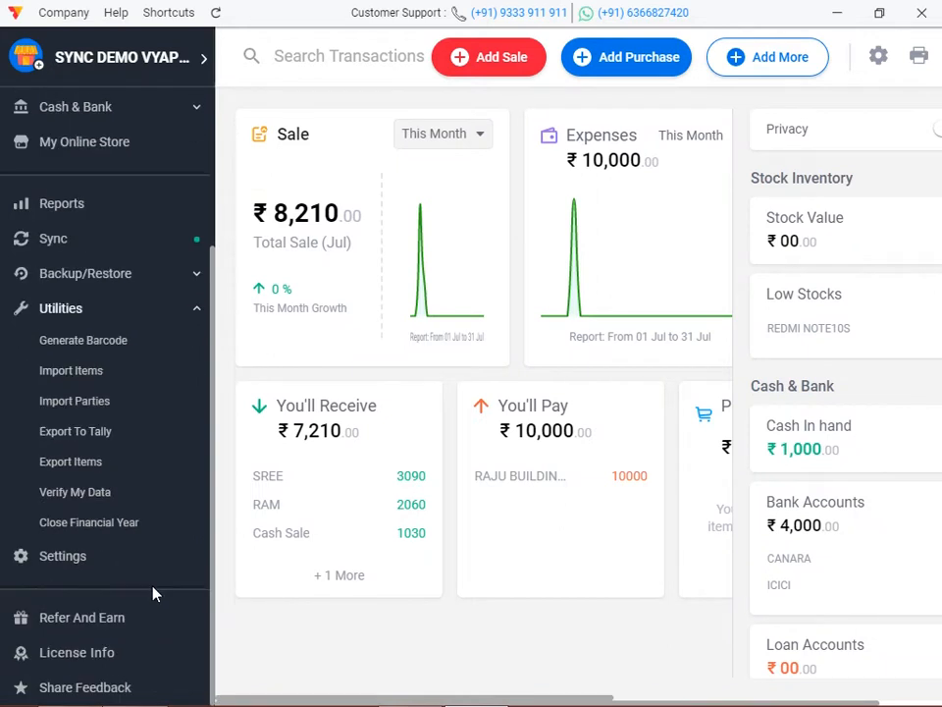
{"action": "left_click", "coordinate": [54, 555]}
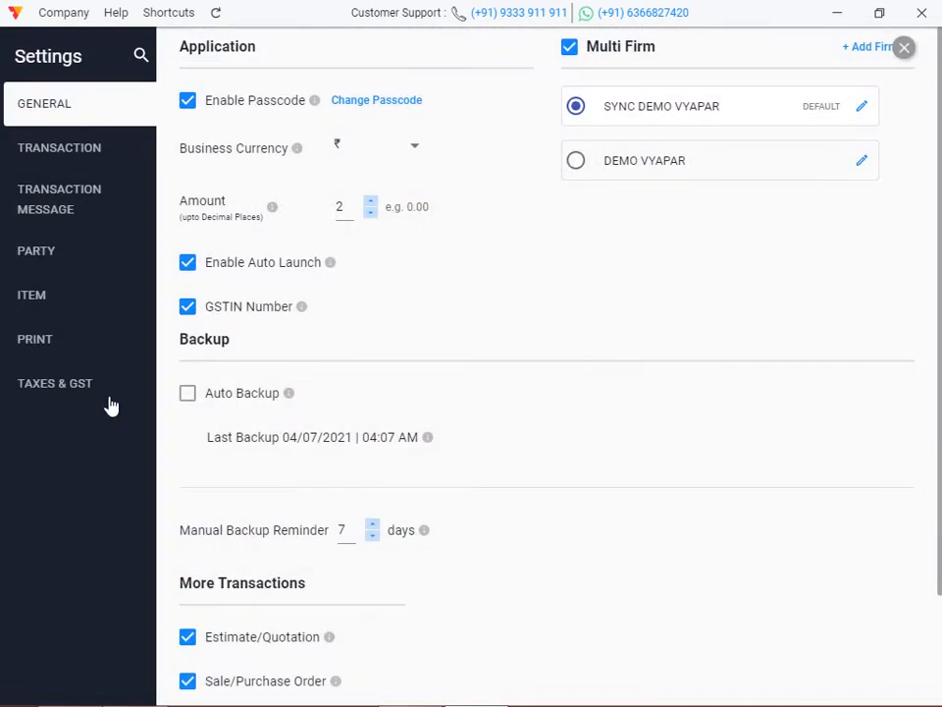
{"action": "left_click", "coordinate": [49, 350]}
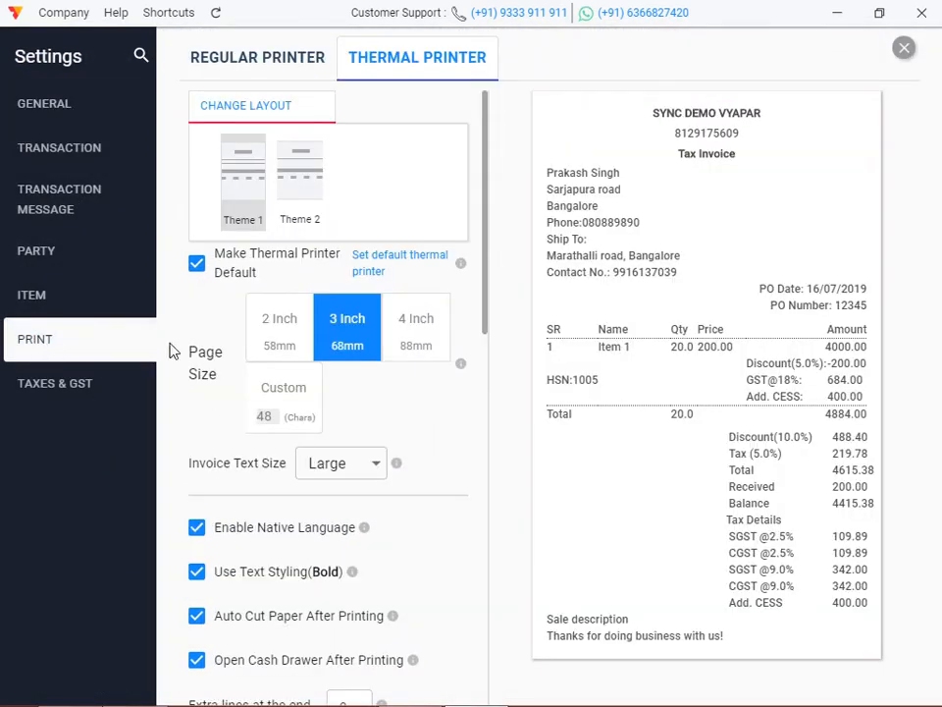
{"action": "scroll", "coordinate": [204, 504], "scroll_direction": "down", "scroll_amount": 8}
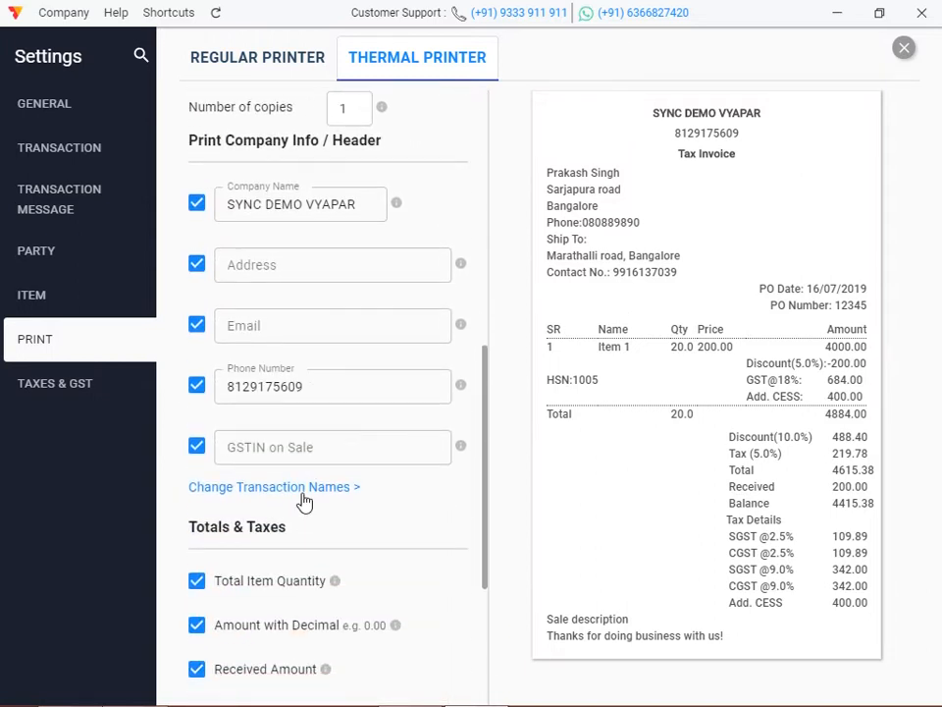
{"action": "scroll", "coordinate": [305, 501], "scroll_direction": "down", "scroll_amount": 4}
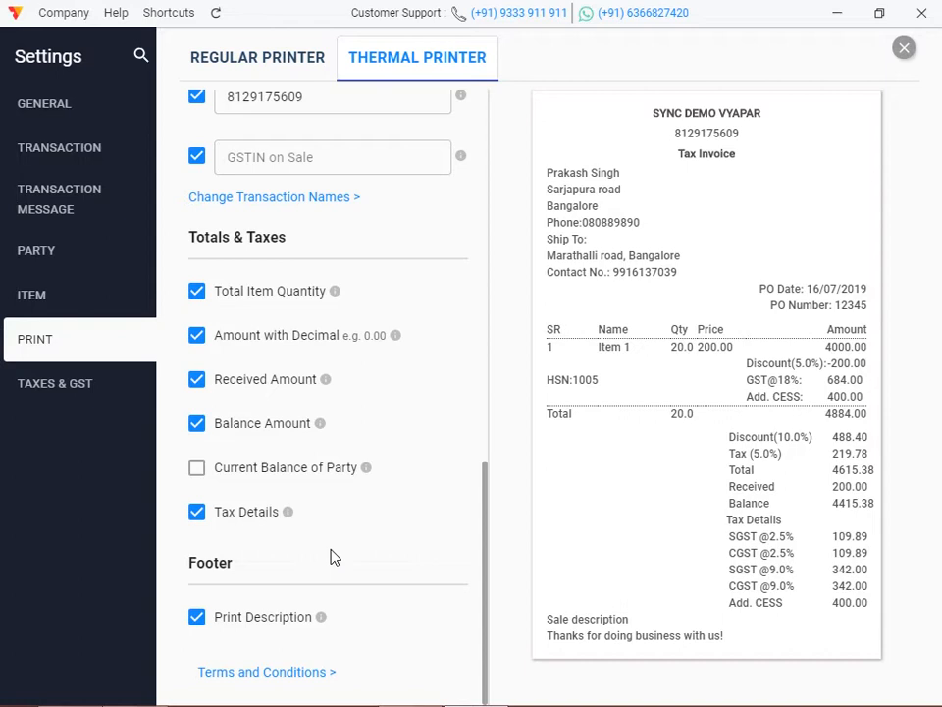
{"action": "scroll", "coordinate": [294, 608], "scroll_direction": "up", "scroll_amount": 7}
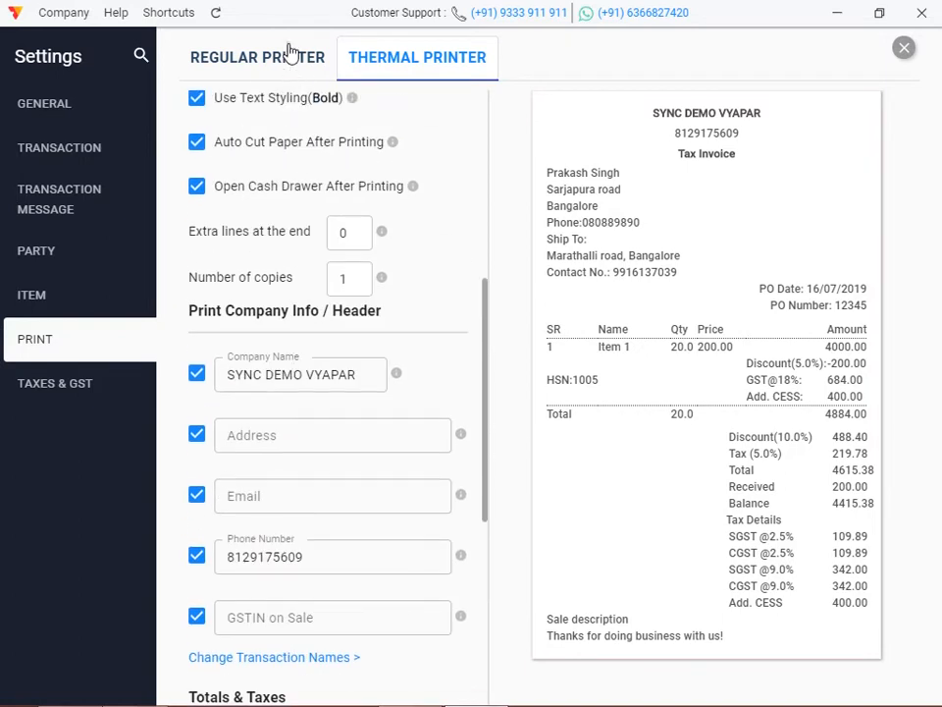
{"action": "left_click", "coordinate": [247, 58]}
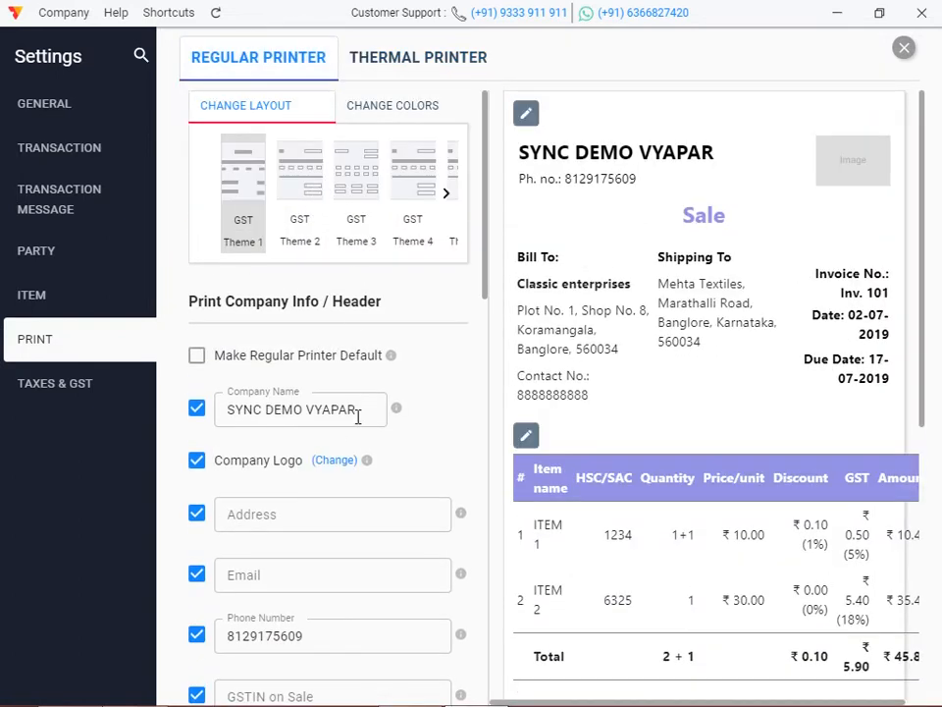
{"action": "scroll", "coordinate": [357, 416], "scroll_direction": "down", "scroll_amount": 9}
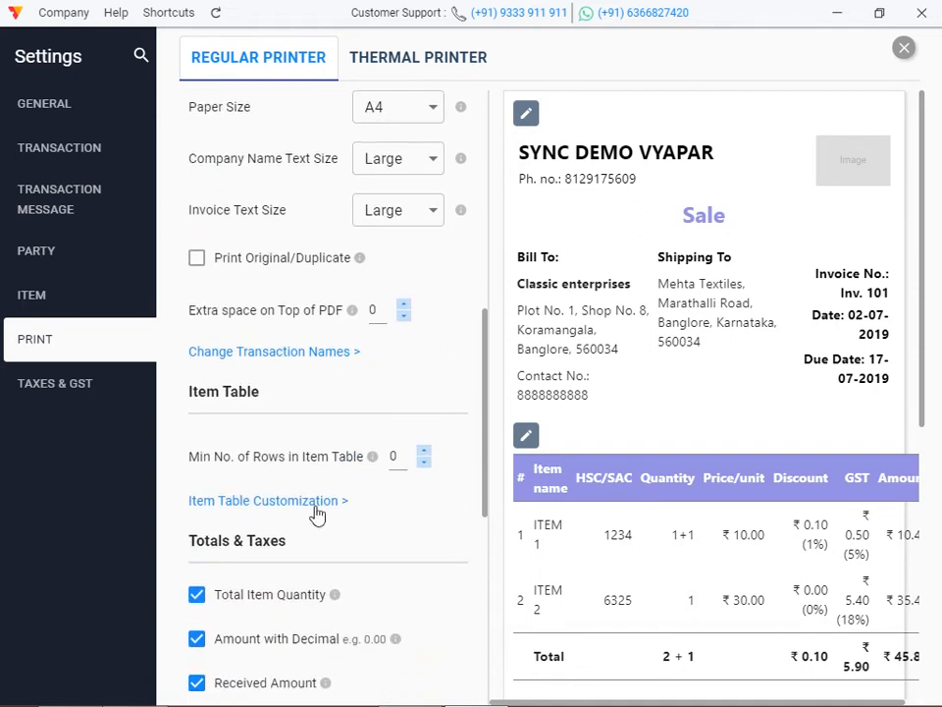
In Item Table Customization, move Count, Batch No., Exp. Date and Mfg. Date before HSN/SAC.
{"action": "left_click", "coordinate": [284, 506]}
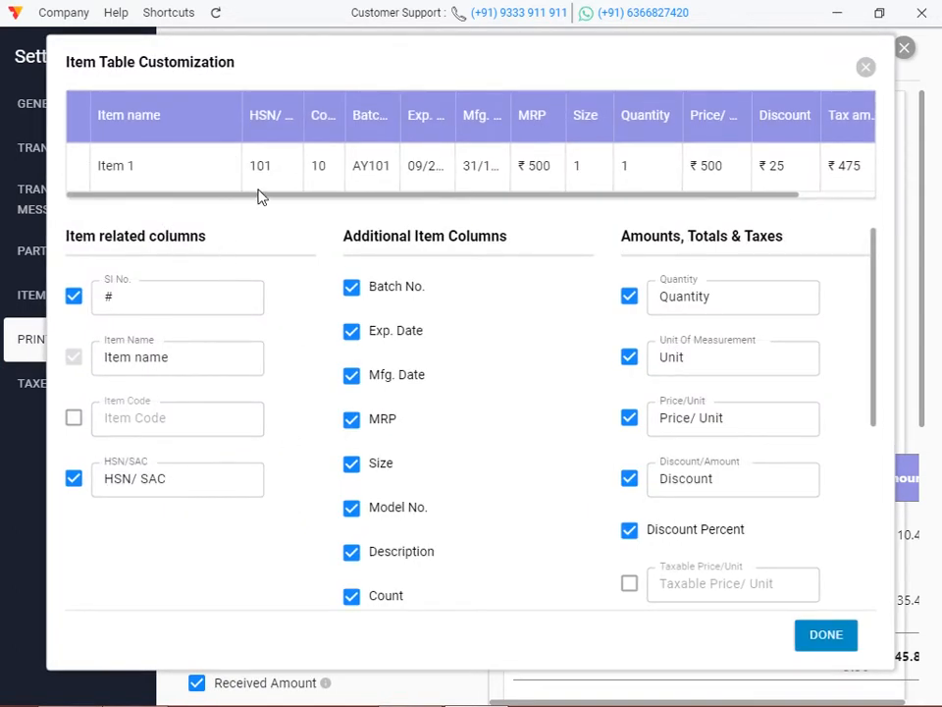
{"action": "left_click_drag", "start_coordinate": [322, 121], "coordinate": [261, 134]}
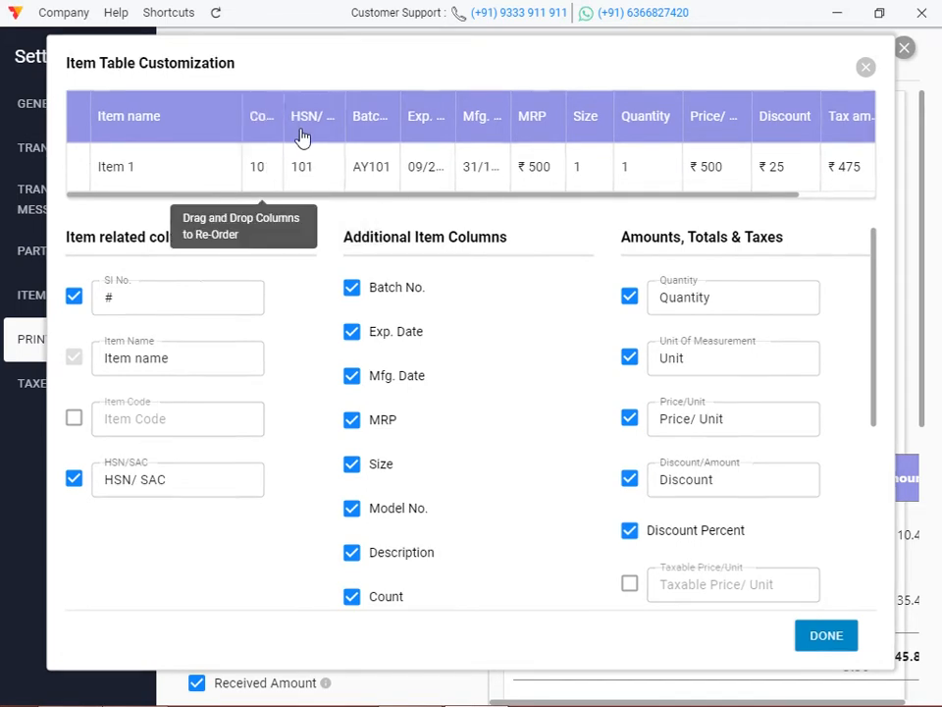
{"action": "left_click_drag", "start_coordinate": [379, 126], "coordinate": [315, 142]}
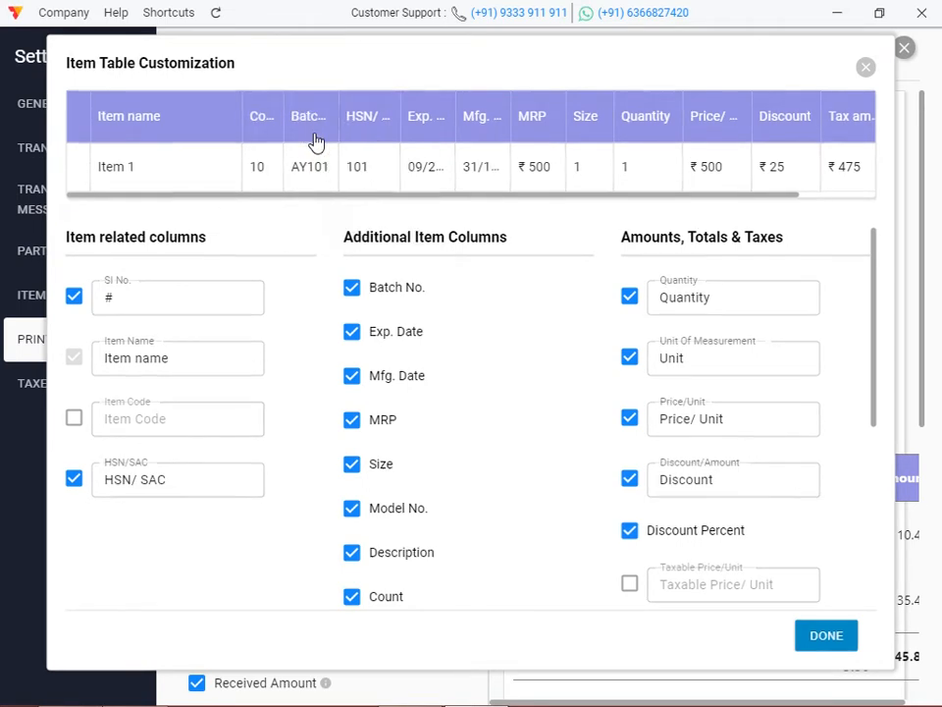
{"action": "left_click_drag", "start_coordinate": [414, 148], "coordinate": [361, 155]}
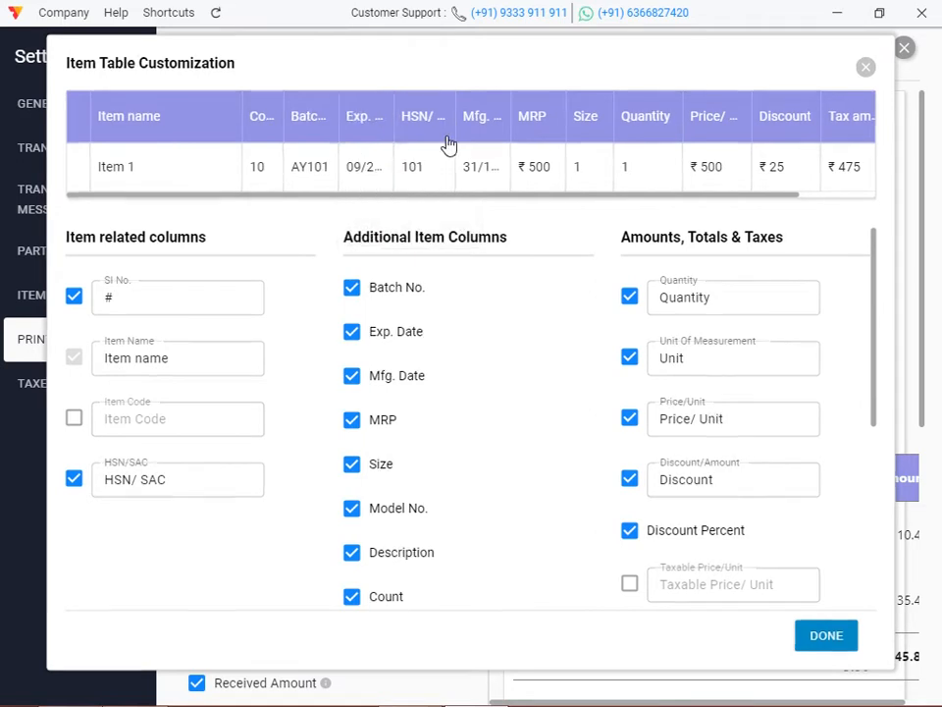
{"action": "left_click_drag", "start_coordinate": [483, 133], "coordinate": [432, 153]}
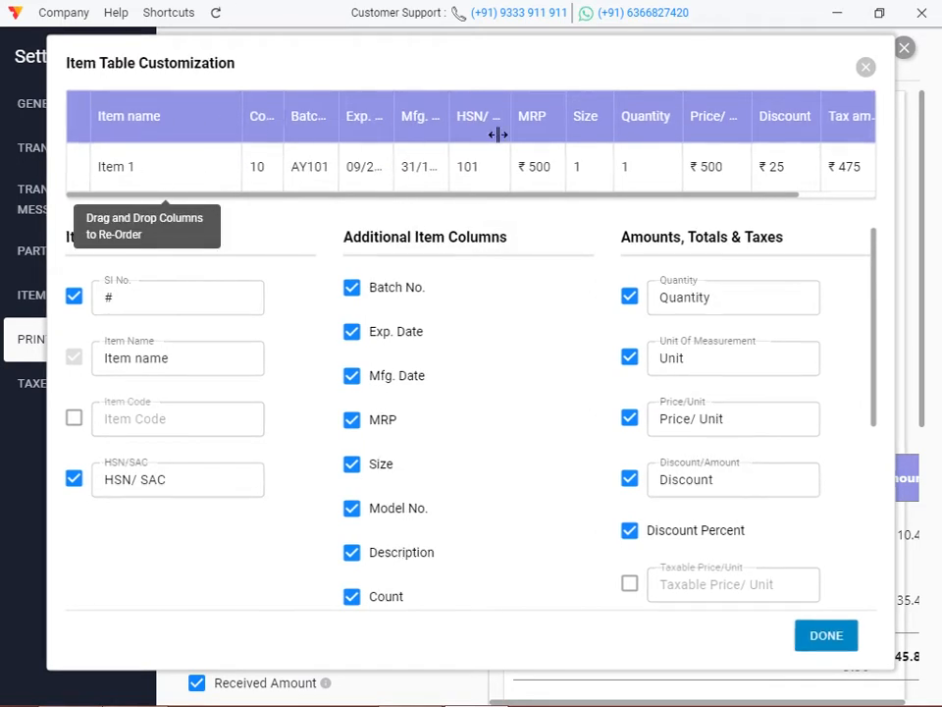
Place Quantity, Discount, price per unit and tax amount after Item name, save, and close Settings.
{"action": "left_click_drag", "start_coordinate": [631, 143], "coordinate": [267, 157]}
{"action": "left_click_drag", "start_coordinate": [776, 128], "coordinate": [334, 151]}
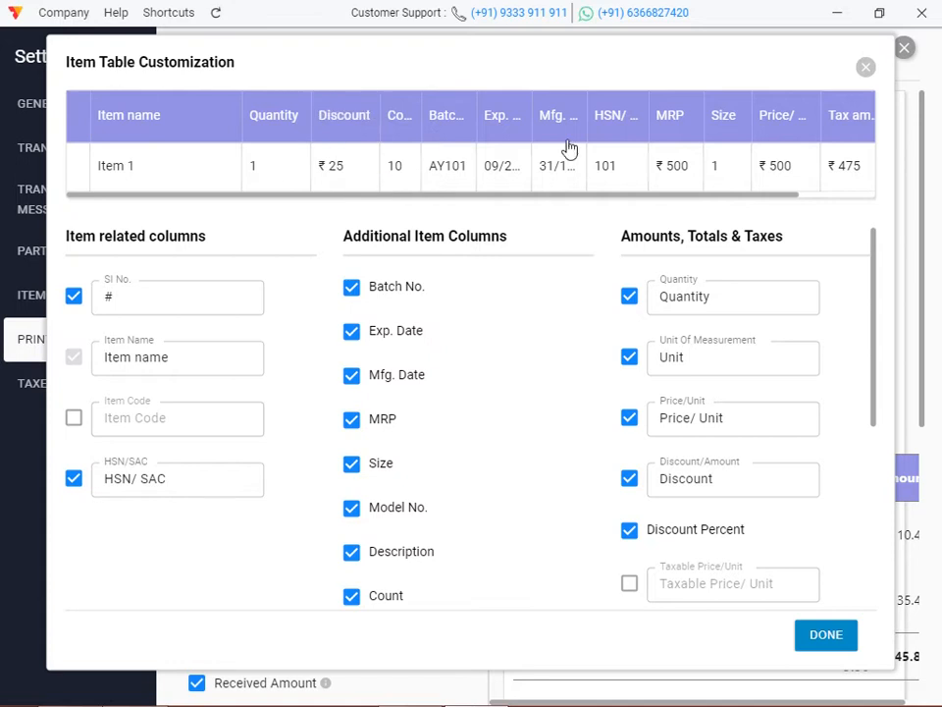
{"action": "left_click_drag", "start_coordinate": [789, 144], "coordinate": [410, 158]}
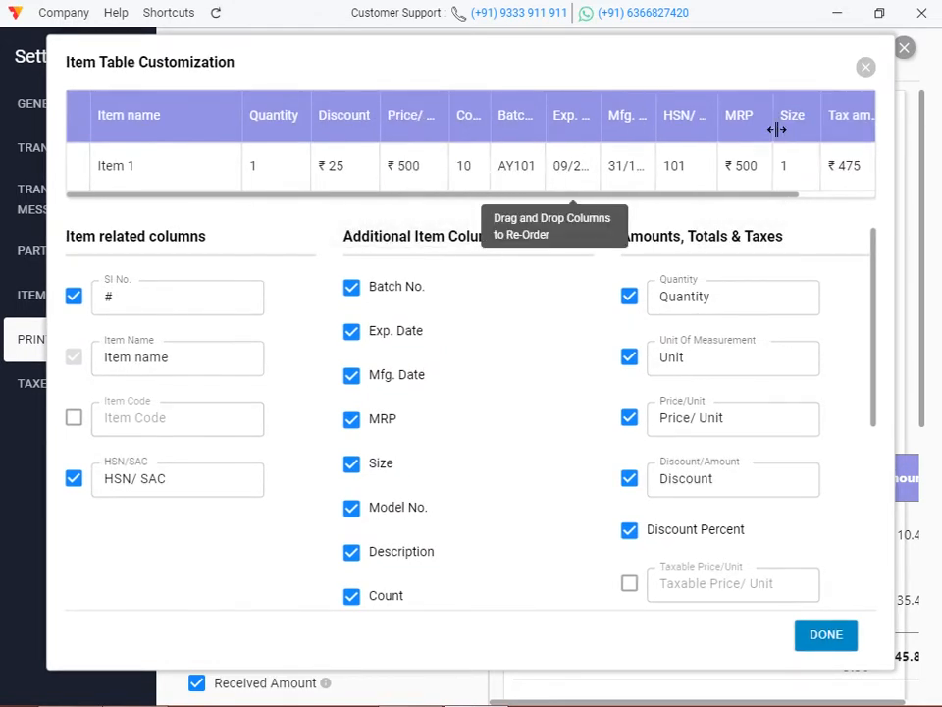
{"action": "left_click_drag", "start_coordinate": [856, 127], "coordinate": [471, 154]}
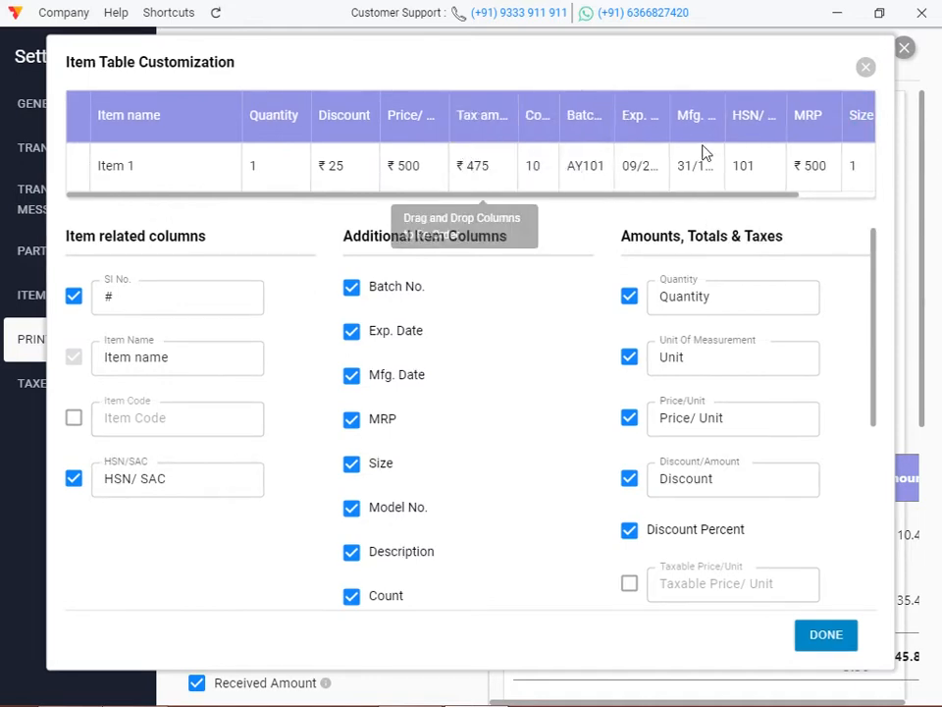
{"action": "left_click", "coordinate": [719, 201]}
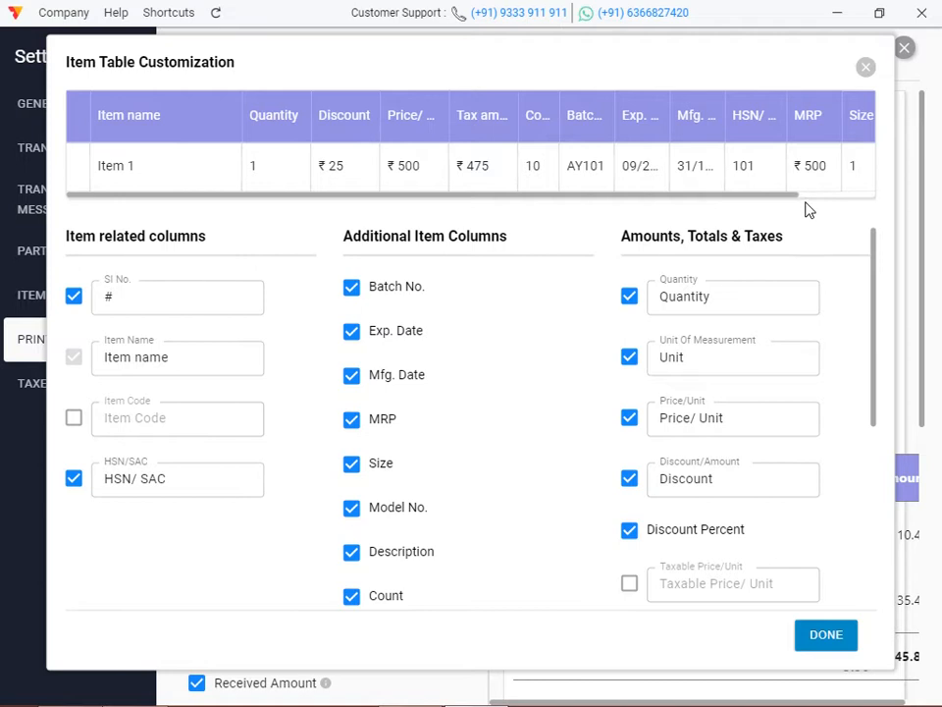
{"action": "left_click_drag", "start_coordinate": [789, 200], "coordinate": [866, 197]}
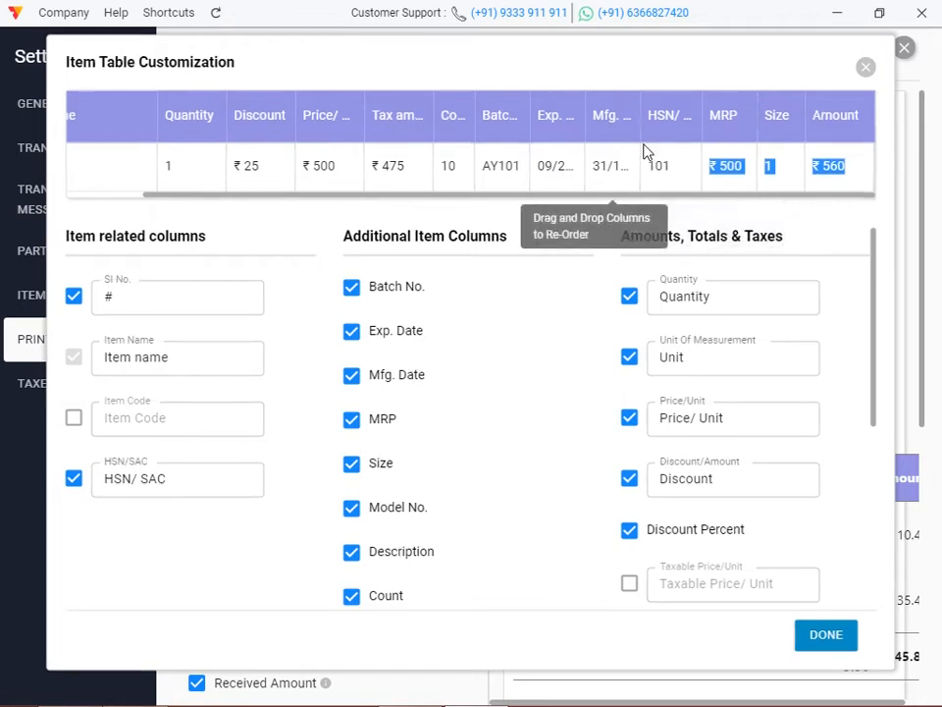
{"action": "left_click", "coordinate": [825, 636]}
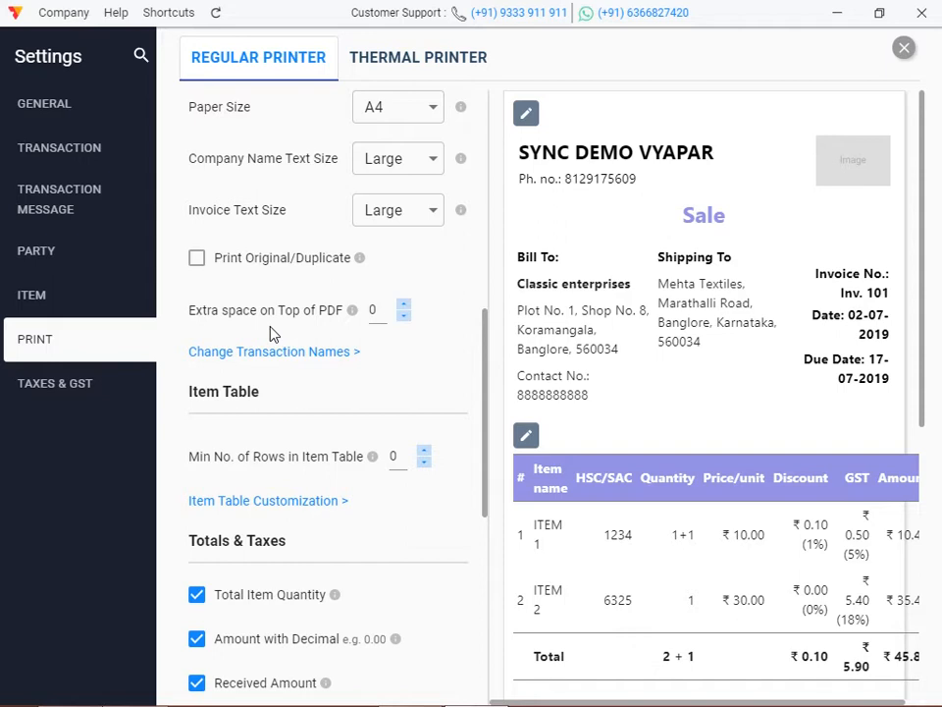
{"action": "left_click", "coordinate": [904, 51]}
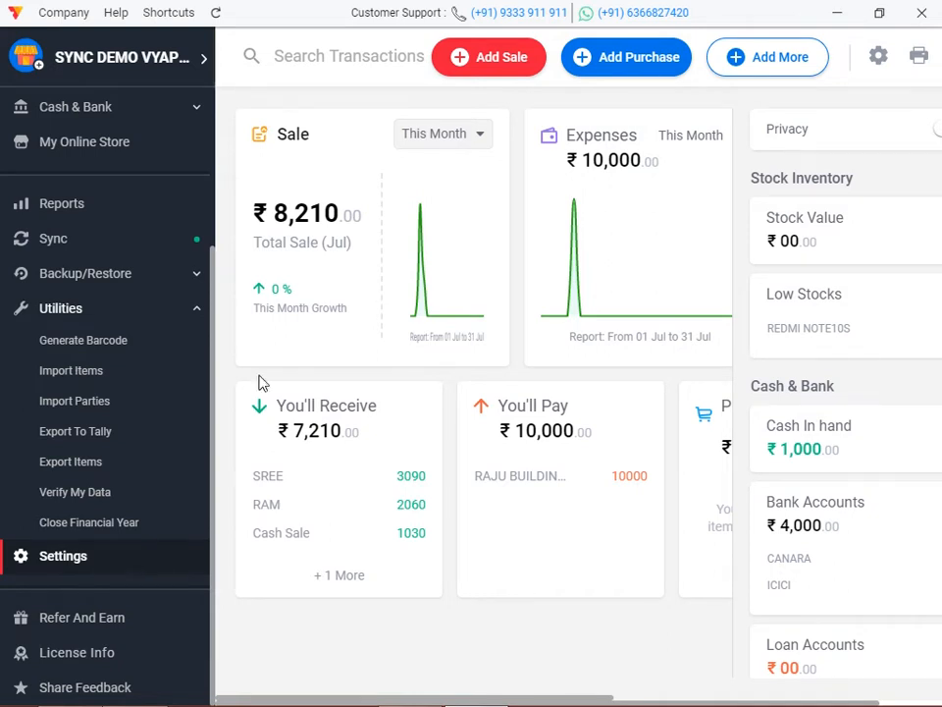
Open the CANARA bank account, close its details unchanged, and start a Cash To Bank transfer.
{"action": "scroll", "coordinate": [158, 444], "scroll_direction": "up", "scroll_amount": 3}
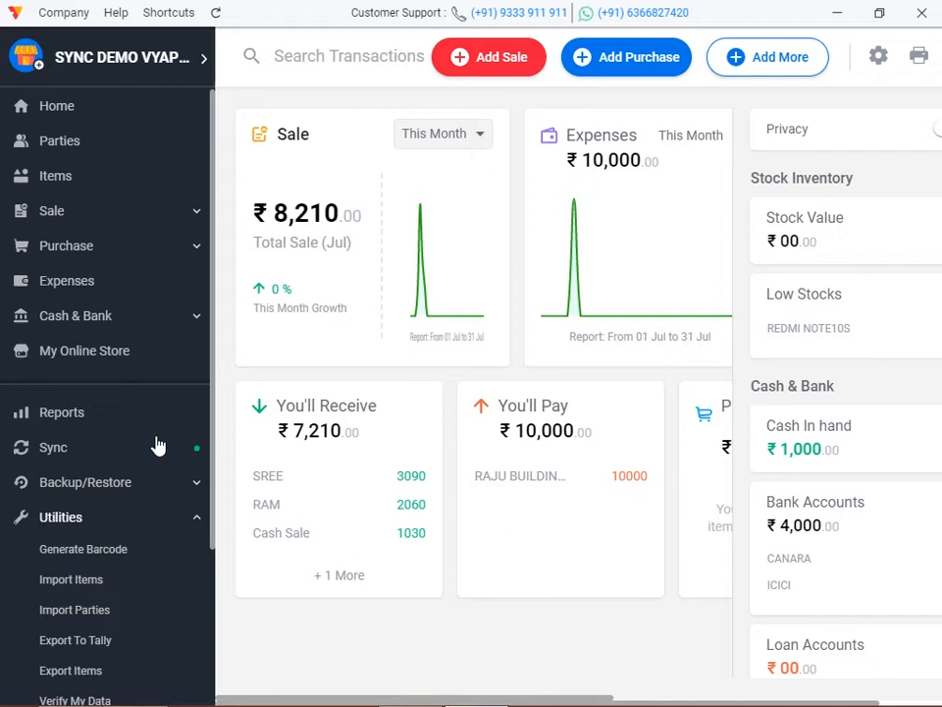
{"action": "left_click", "coordinate": [134, 320]}
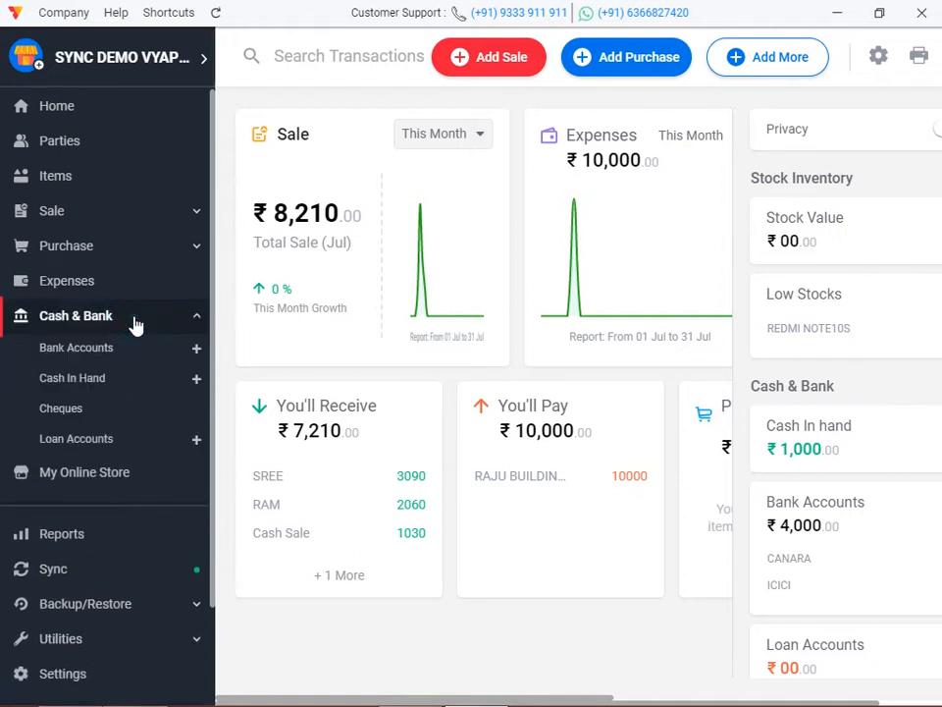
{"action": "left_click", "coordinate": [108, 353]}
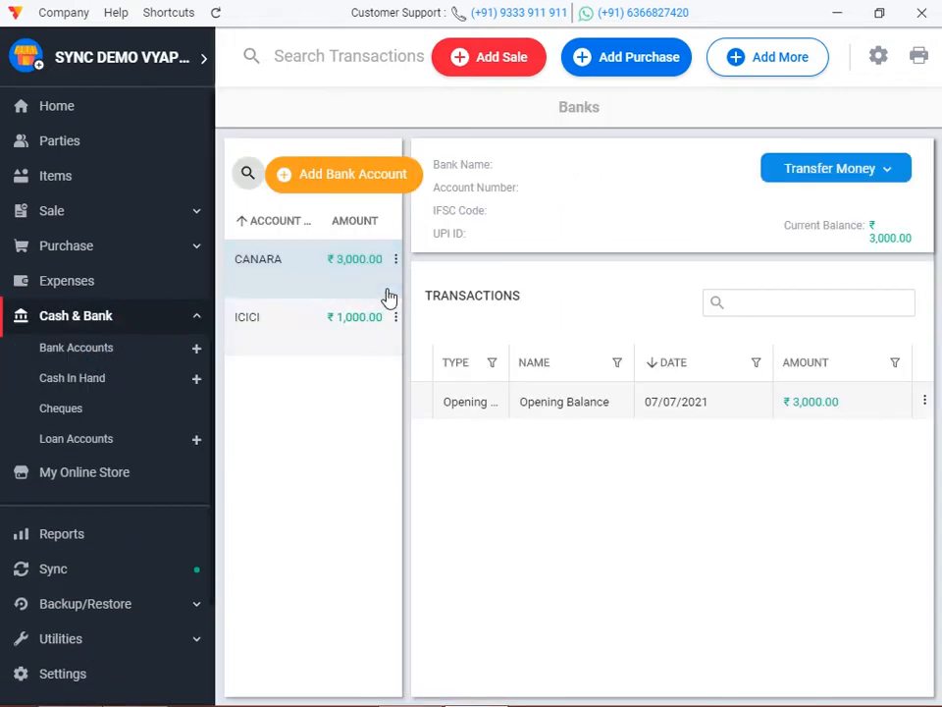
{"action": "double_click", "coordinate": [333, 272]}
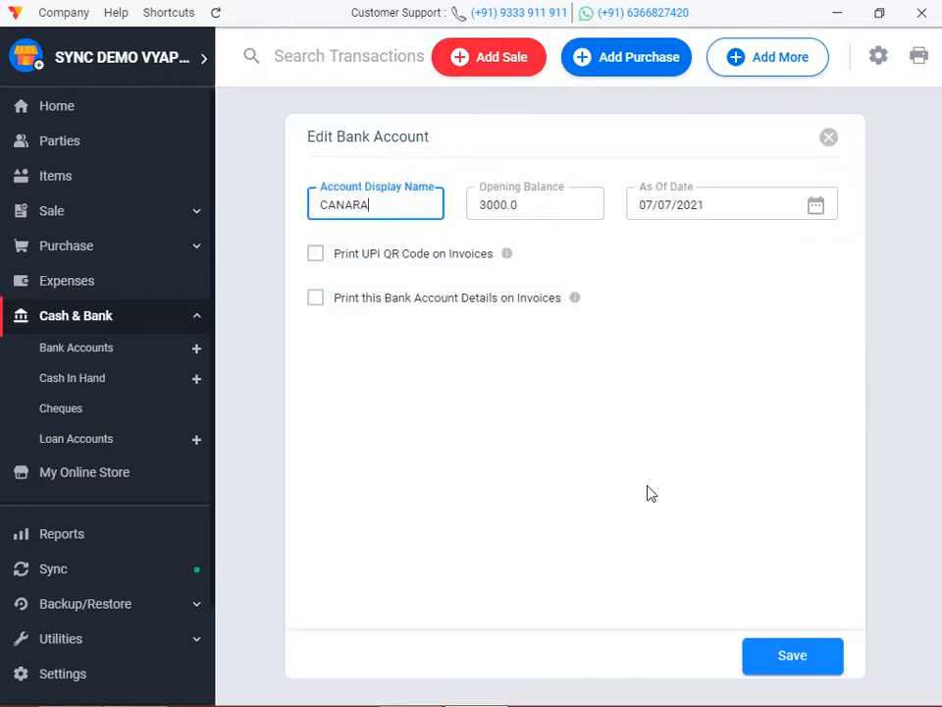
{"action": "left_click", "coordinate": [829, 139]}
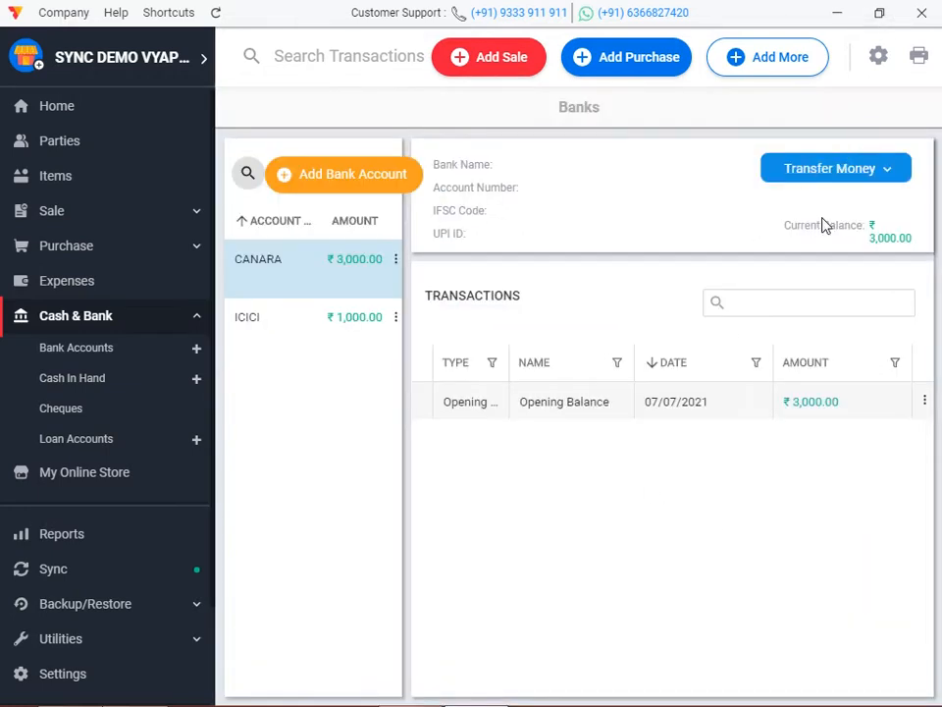
{"action": "left_click", "coordinate": [859, 179]}
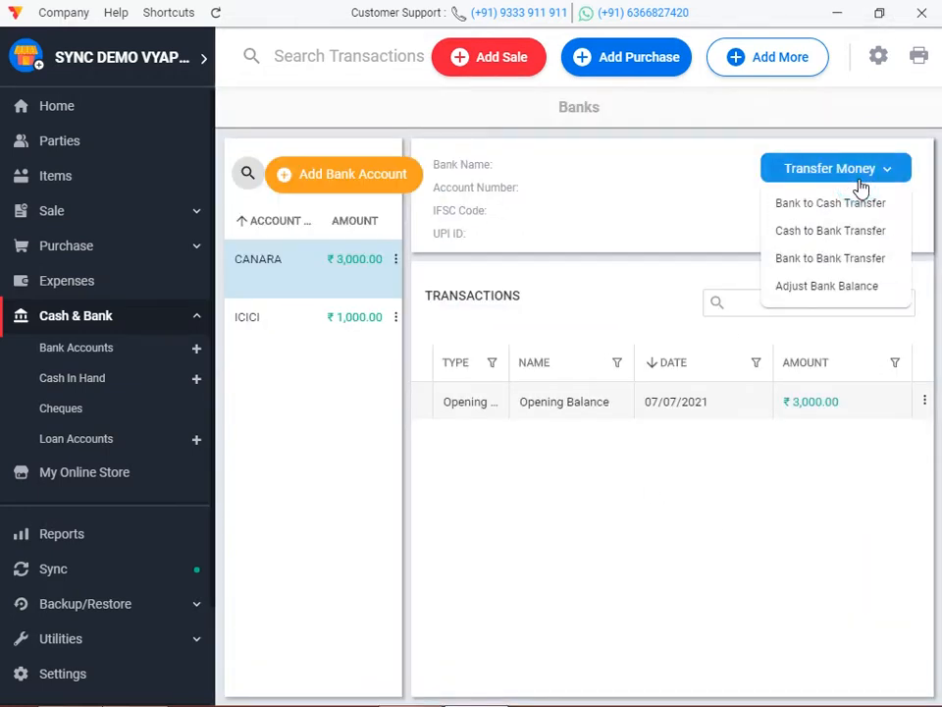
{"action": "left_click", "coordinate": [841, 236]}
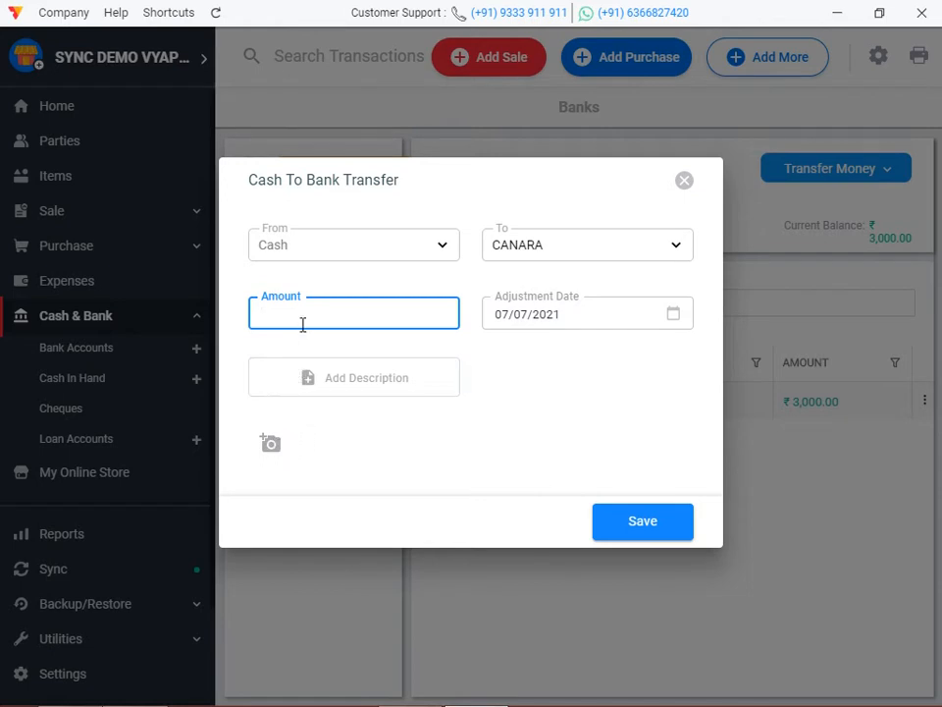
{"action": "type", "text": "000"}
{"action": "left_click", "coordinate": [320, 365]}
{"action": "type", "text": "DEPO"}
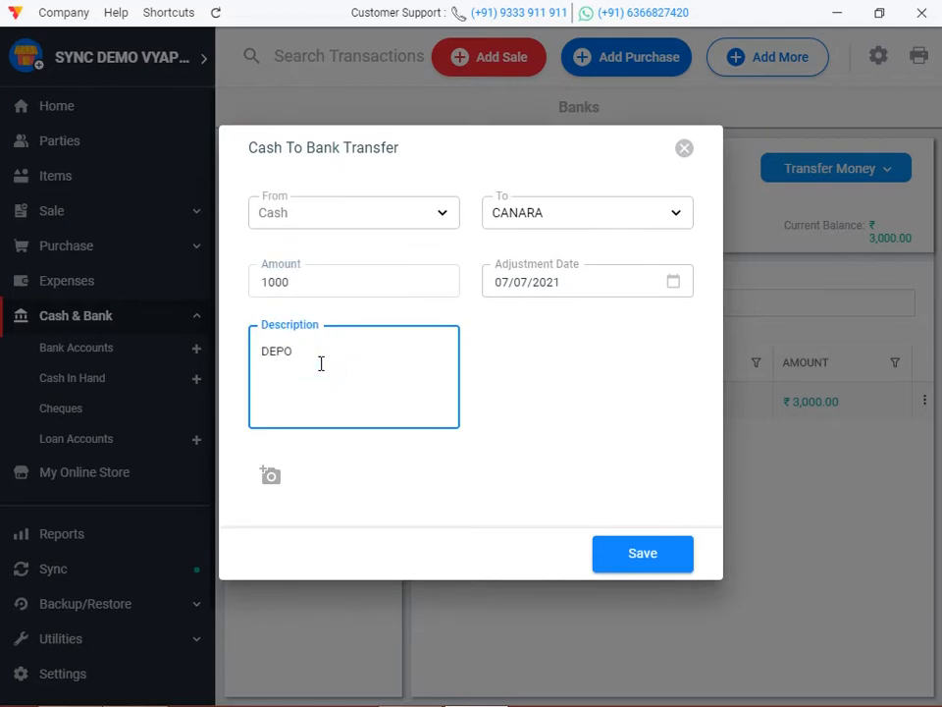
{"action": "type", "text": "SIT"}
{"action": "left_click", "coordinate": [269, 477]}
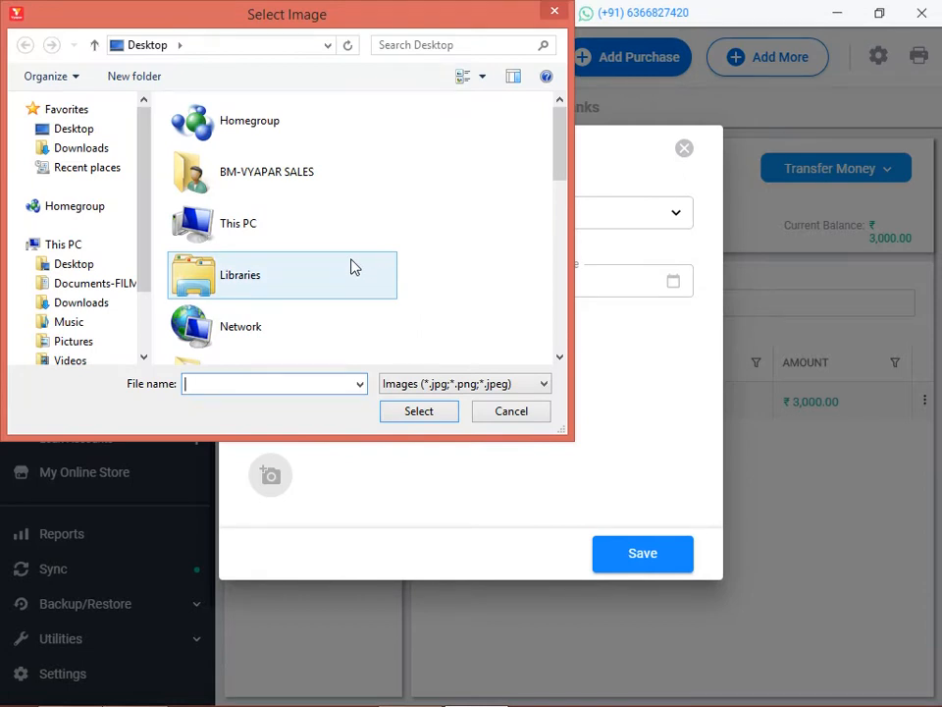
{"action": "left_click", "coordinate": [554, 11]}
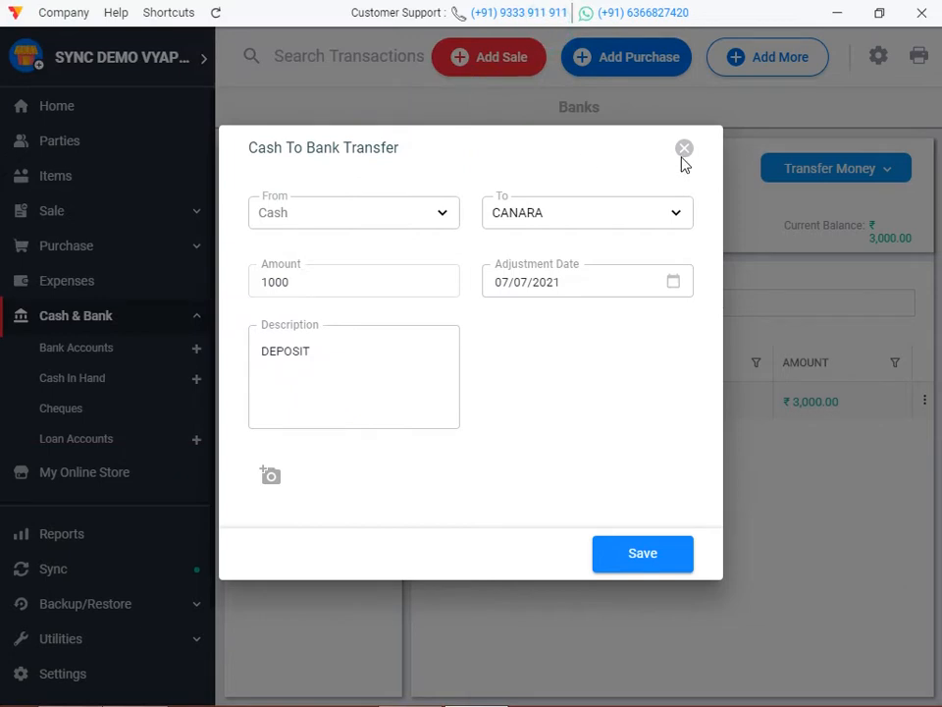
{"action": "left_click", "coordinate": [683, 151]}
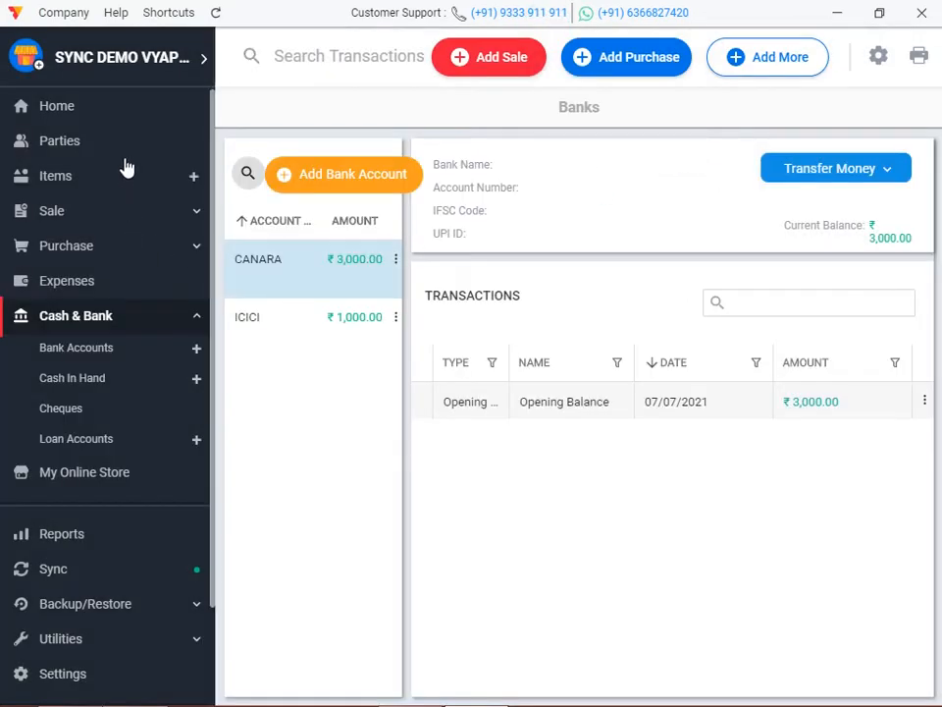
{"action": "left_click", "coordinate": [76, 108]}
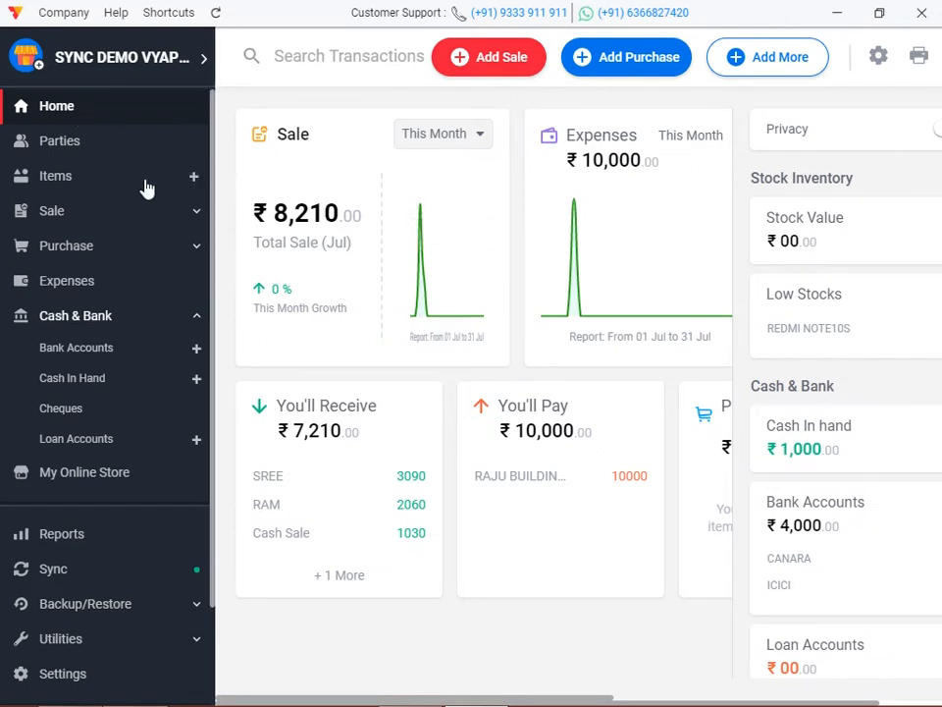
Open REDMI NOTE10S from the Items list and close it without changes.
{"action": "scroll", "coordinate": [125, 272], "scroll_direction": "down", "scroll_amount": 2}
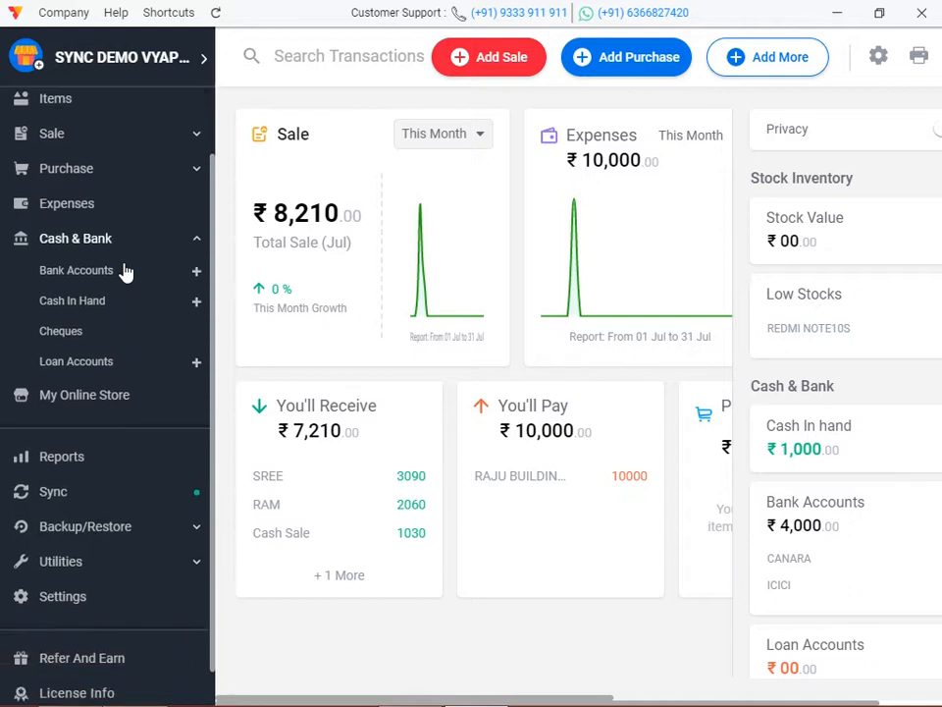
{"action": "scroll", "coordinate": [126, 272], "scroll_direction": "up", "scroll_amount": 2}
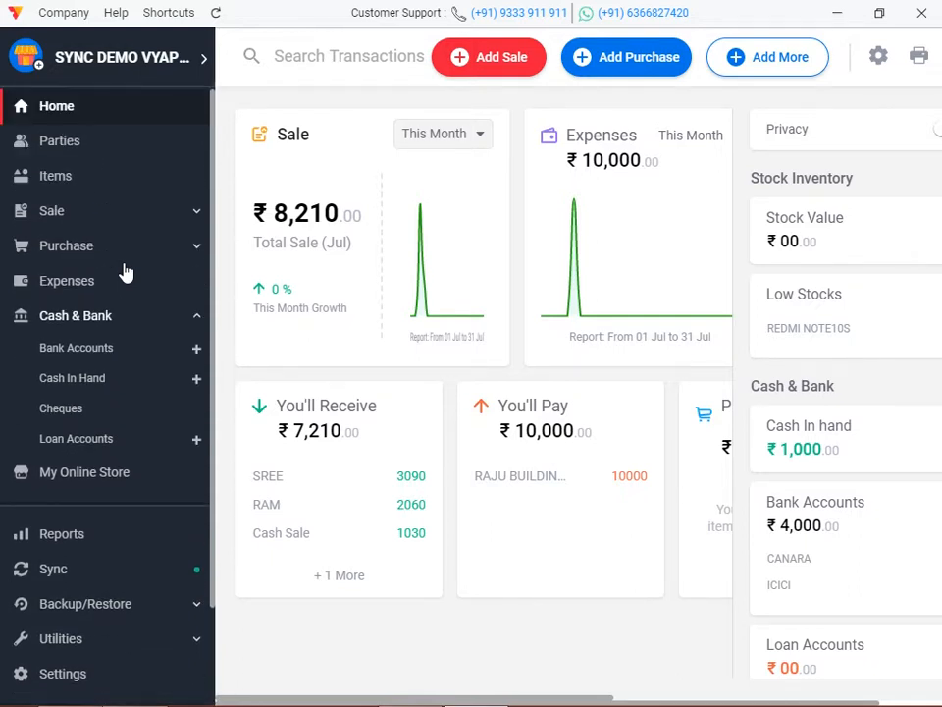
{"action": "left_click", "coordinate": [89, 186]}
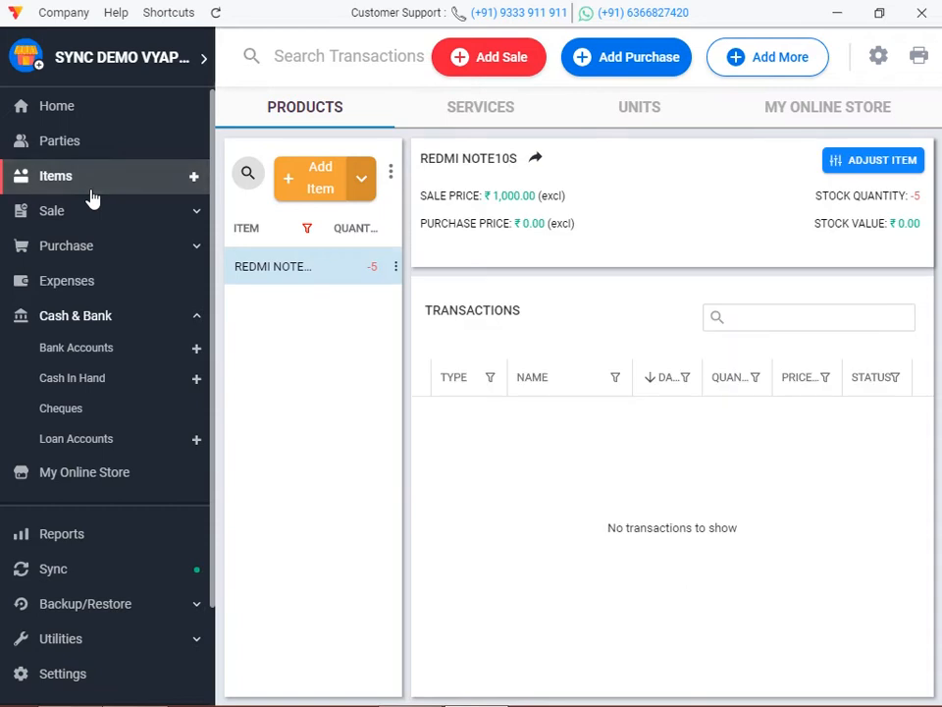
{"action": "double_click", "coordinate": [284, 265]}
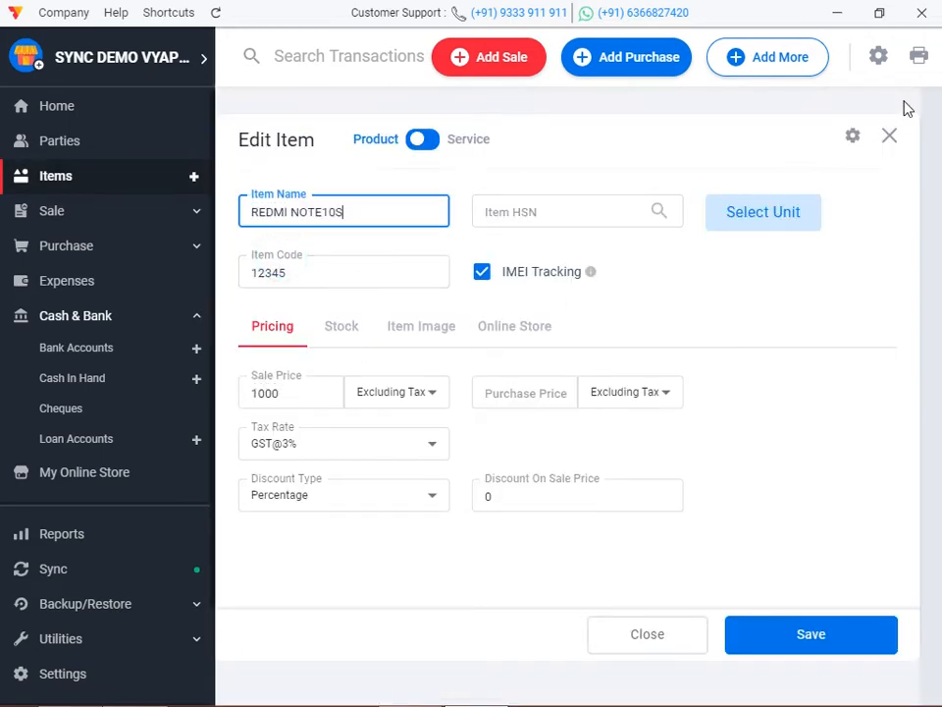
{"action": "left_click", "coordinate": [888, 137]}
Start a new purchase bill with REDMI NOTE10S in the first row.
{"action": "left_click", "coordinate": [618, 57]}
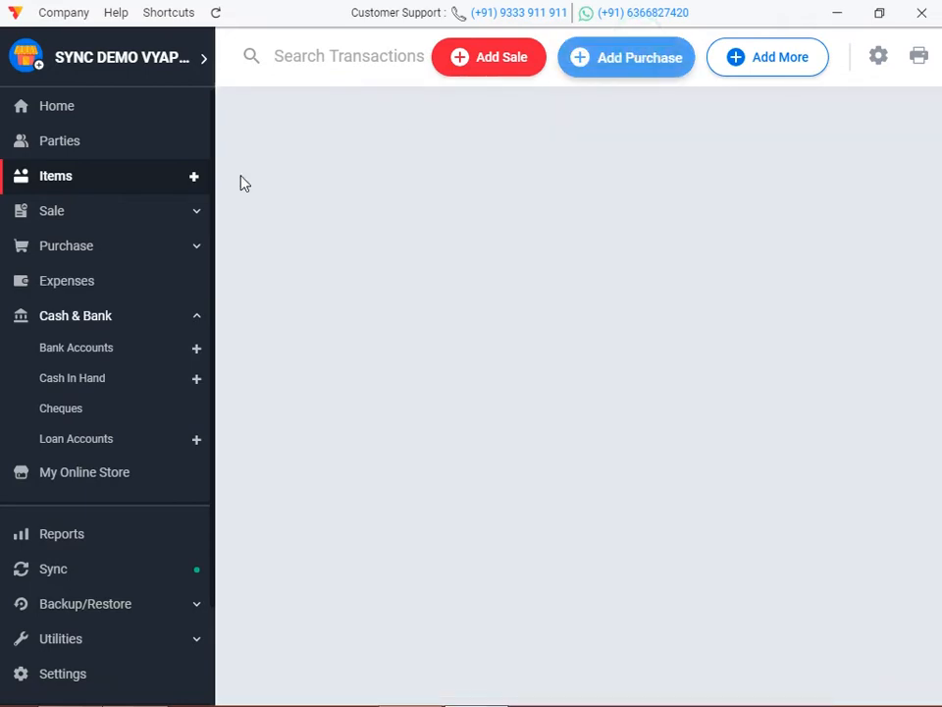
{"action": "left_click", "coordinate": [118, 374]}
{"action": "left_click", "coordinate": [92, 451]}
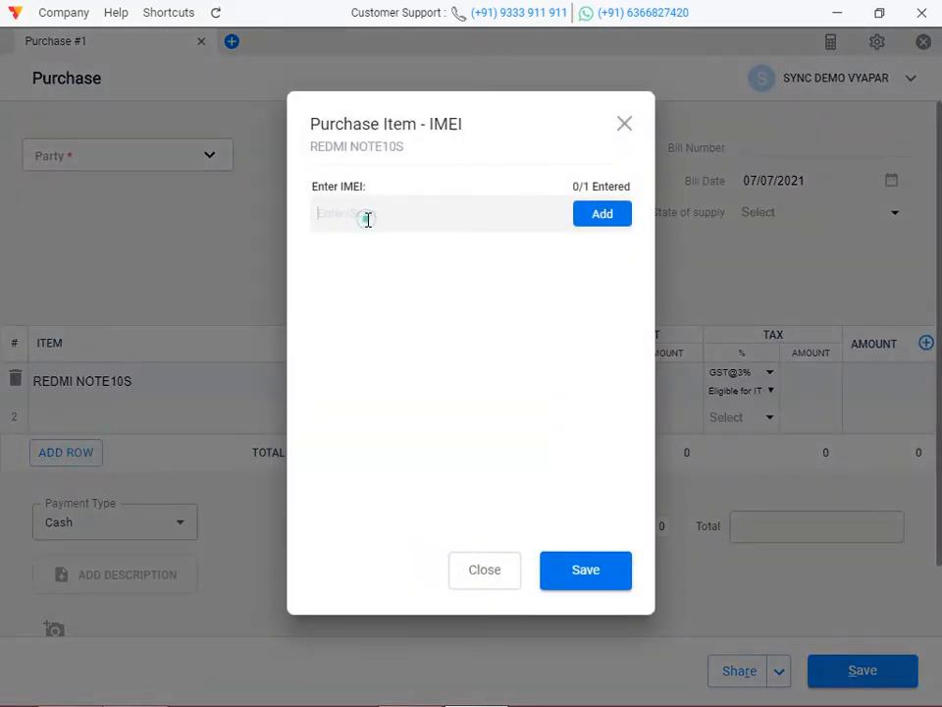
Enter and save four IMEI numbers: 1234, 7655, 0987 and 9876.
{"action": "type", "text": "1234"}
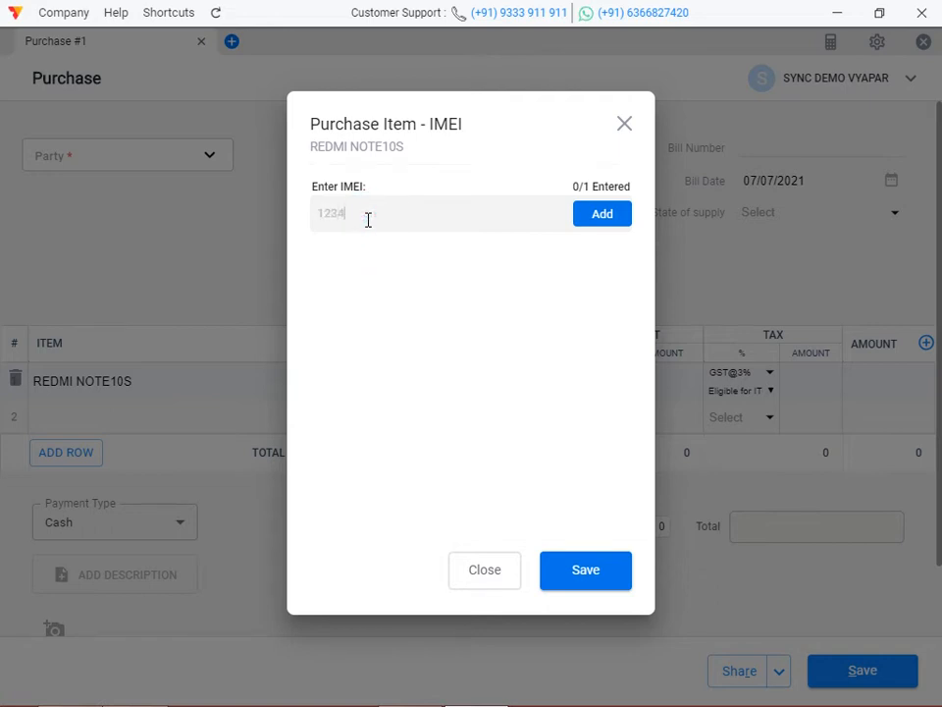
{"action": "left_click", "coordinate": [604, 222]}
{"action": "type", "text": "7655"}
{"action": "left_click", "coordinate": [615, 224]}
{"action": "left_click", "coordinate": [340, 213]}
{"action": "type", "text": "0"}
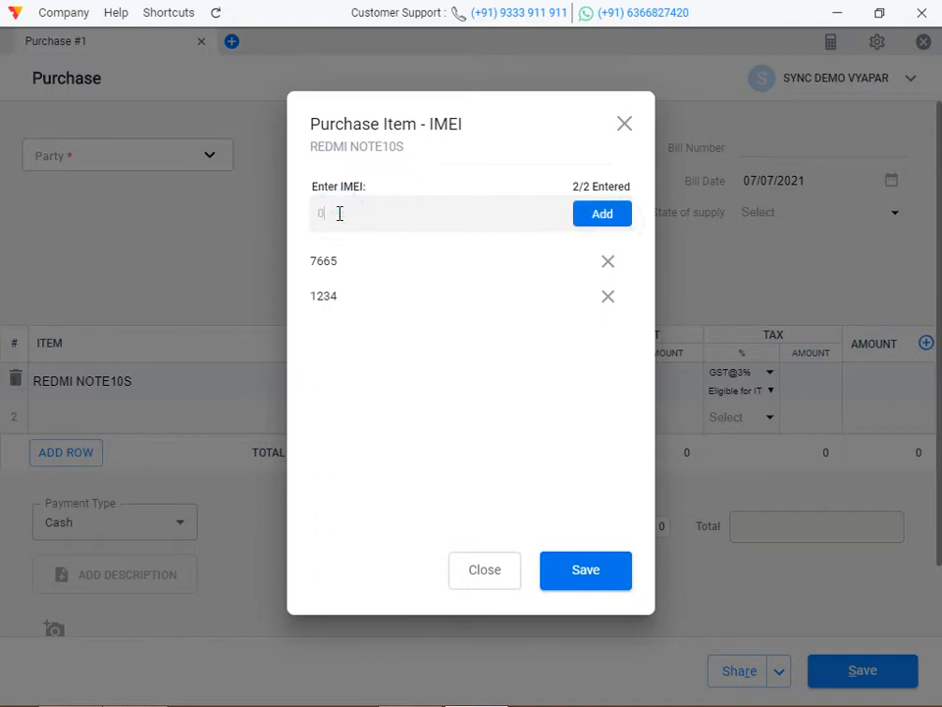
{"action": "type", "text": "987"}
{"action": "left_click", "coordinate": [608, 223]}
{"action": "type", "text": "9876"}
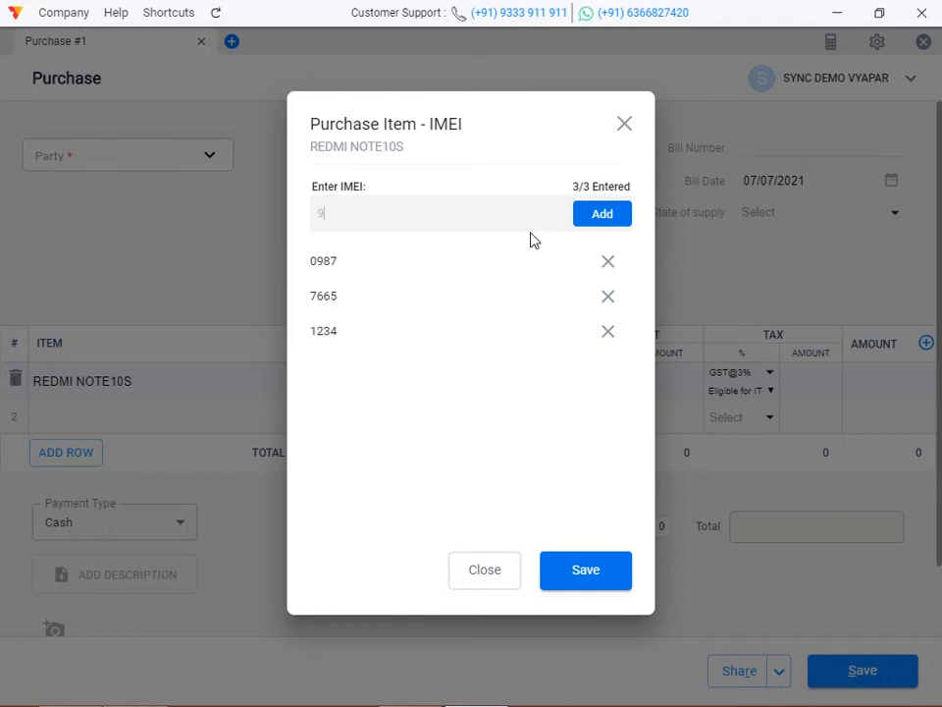
{"action": "left_click", "coordinate": [587, 222]}
{"action": "left_click", "coordinate": [597, 566]}
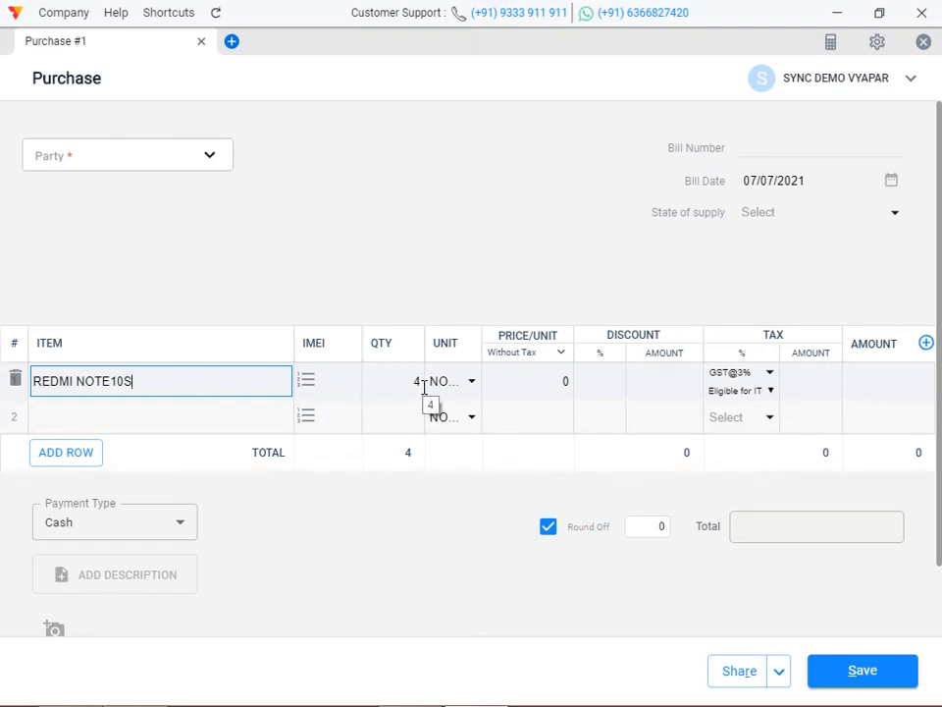
Set the unit price to 15000, choose the supplier party, and save the purchase bill.
{"action": "left_click", "coordinate": [564, 382]}
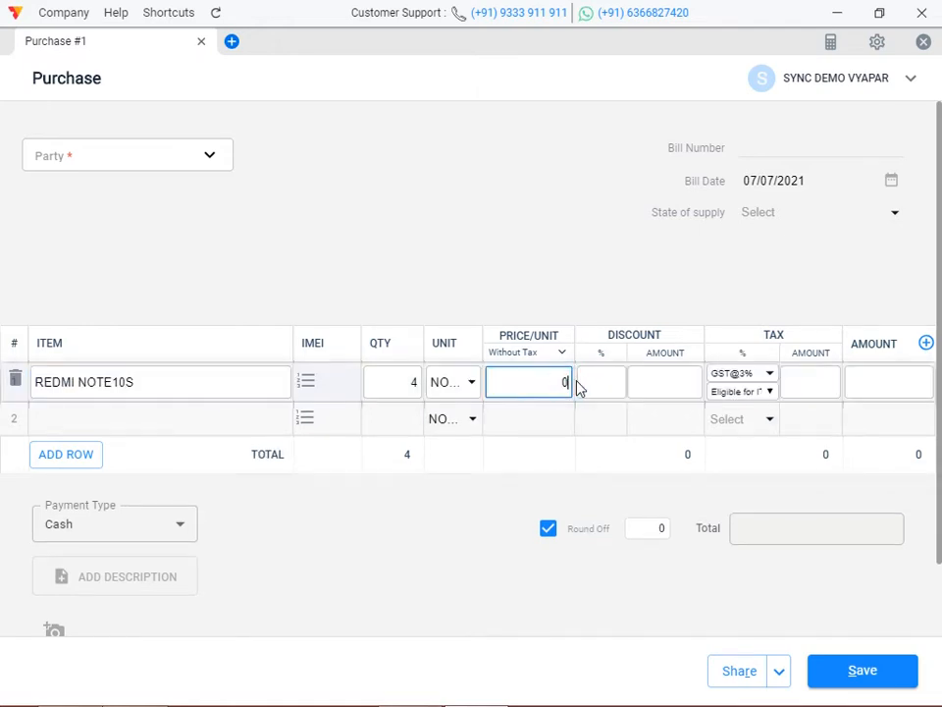
{"action": "type", "text": "15000"}
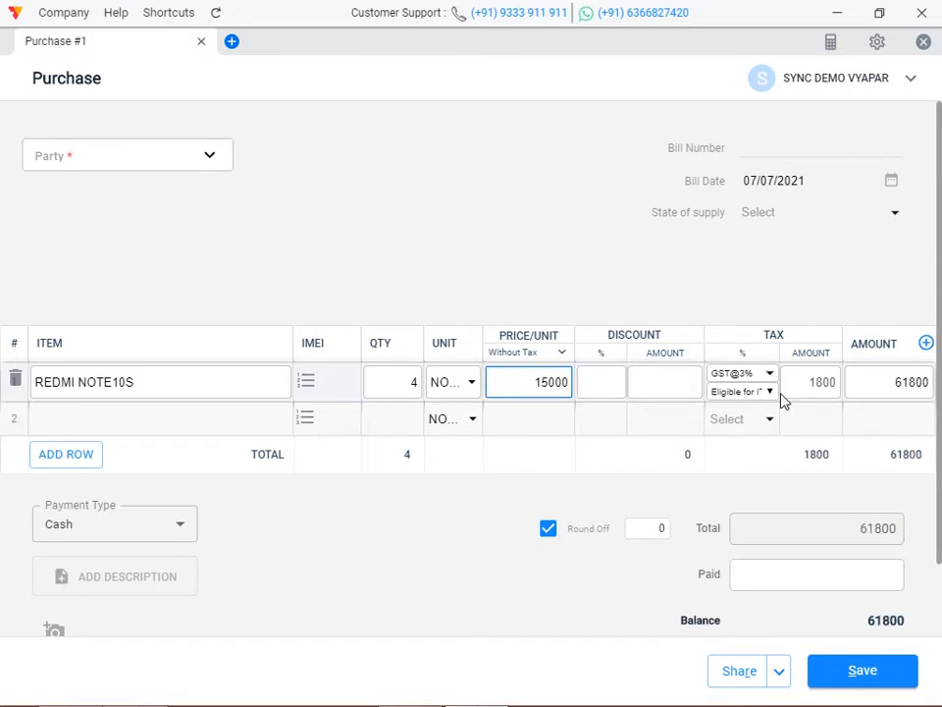
{"action": "left_click", "coordinate": [829, 675]}
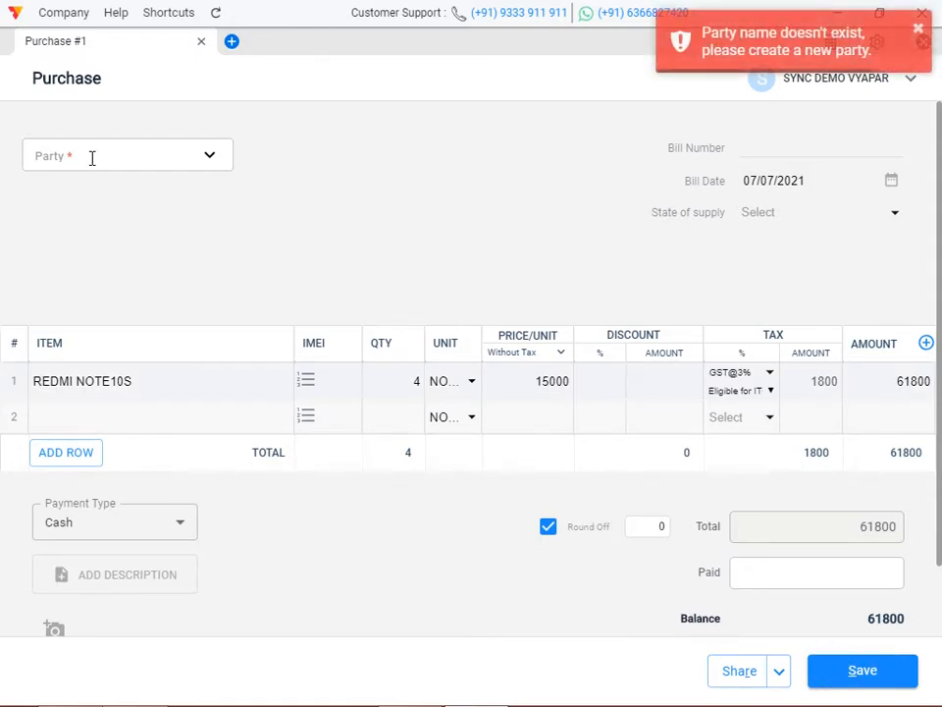
{"action": "left_click", "coordinate": [91, 157]}
{"action": "left_click", "coordinate": [76, 307]}
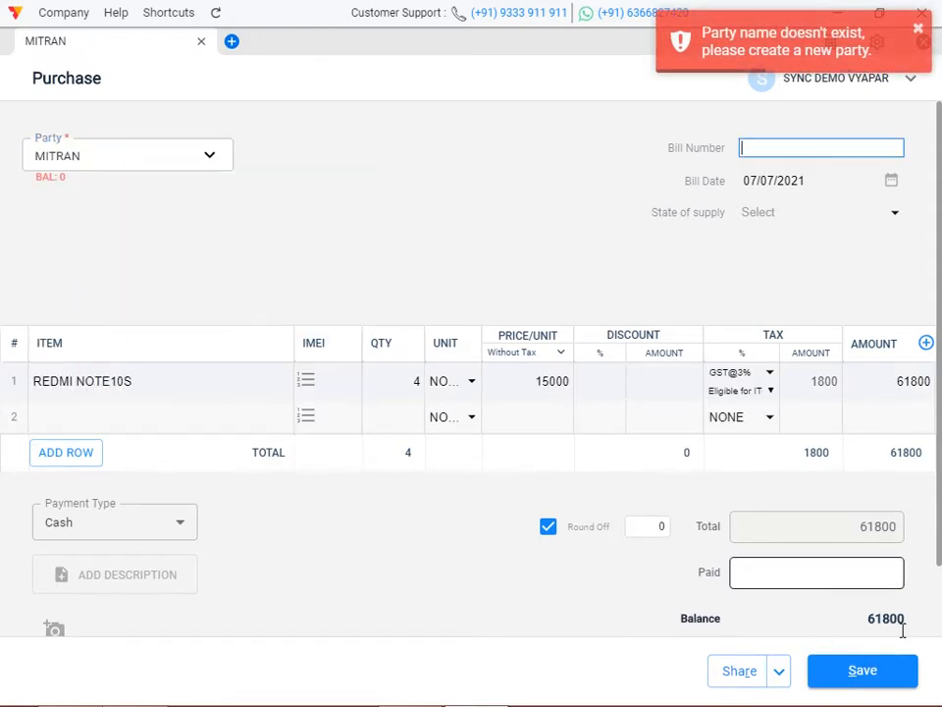
{"action": "left_click", "coordinate": [872, 679]}
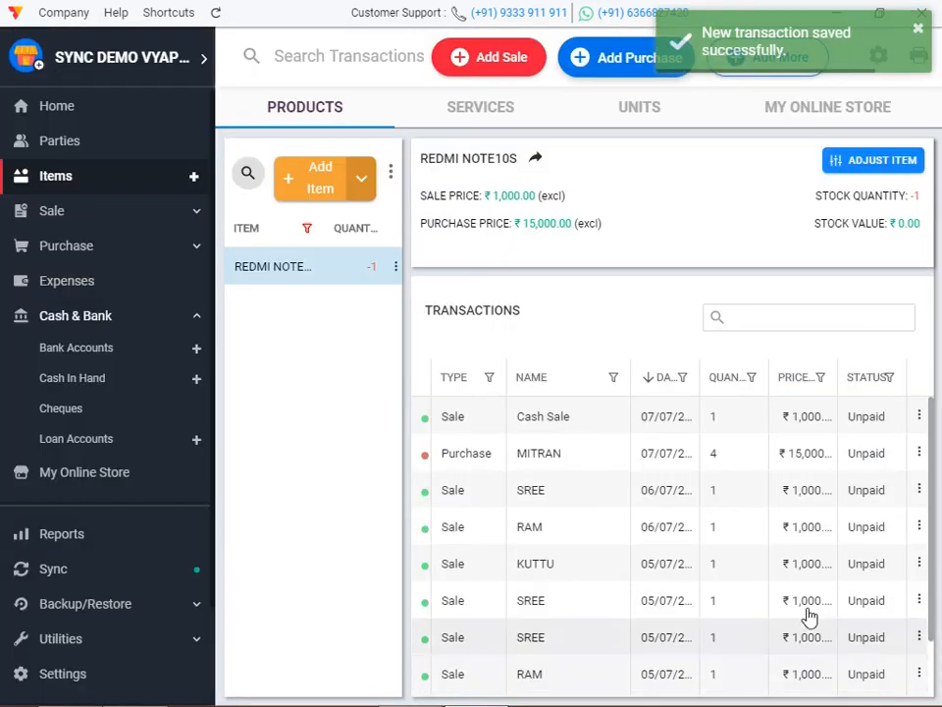
{"action": "left_click", "coordinate": [514, 65]}
{"action": "left_click", "coordinate": [92, 381]}
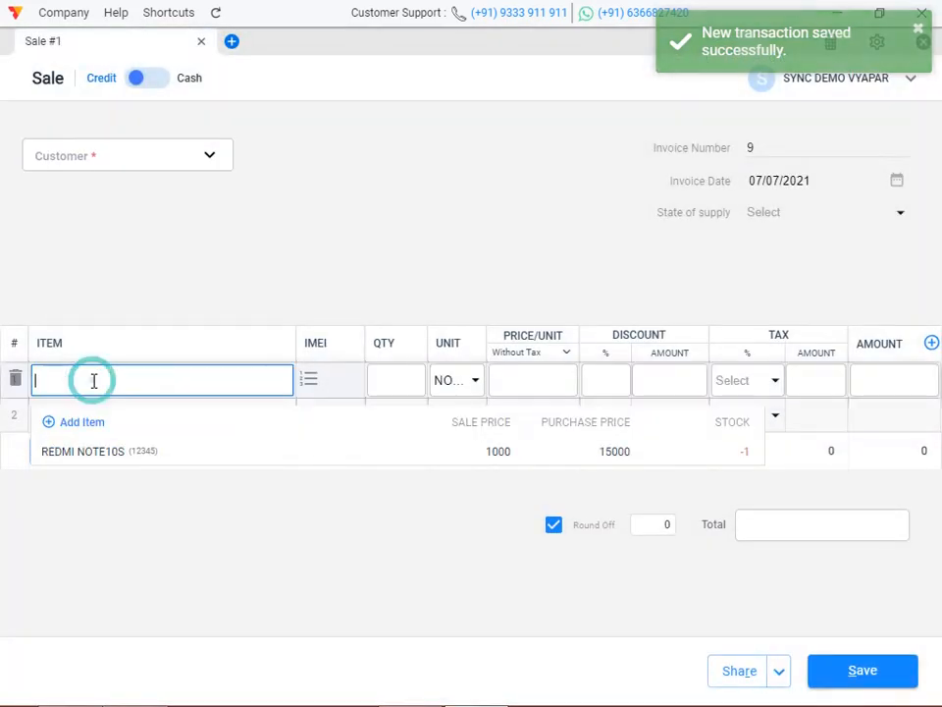
{"action": "left_click", "coordinate": [94, 451]}
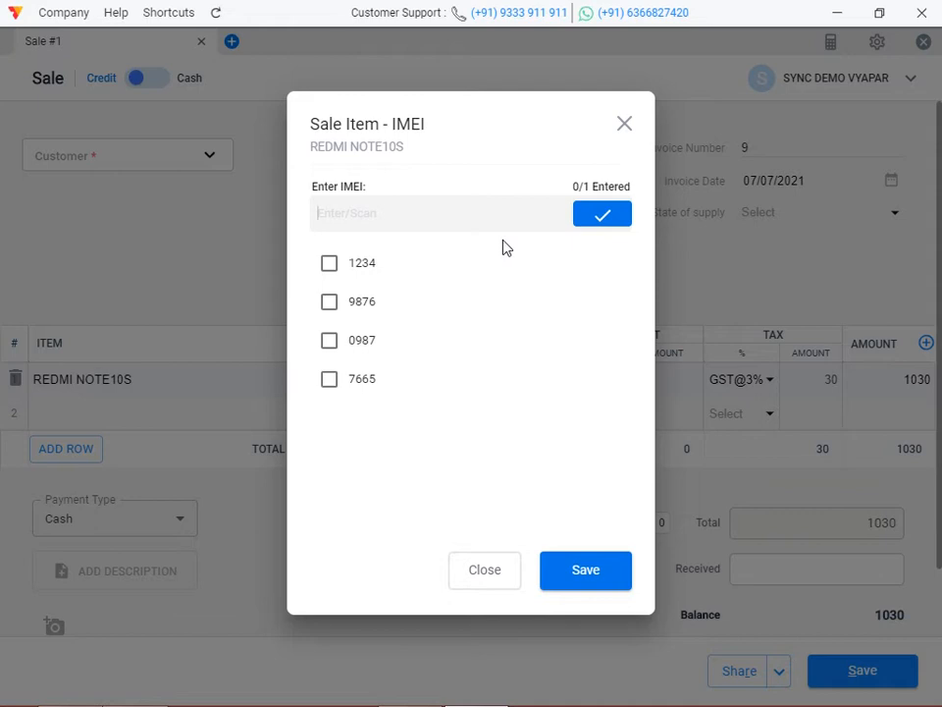
{"action": "left_click", "coordinate": [624, 125]}
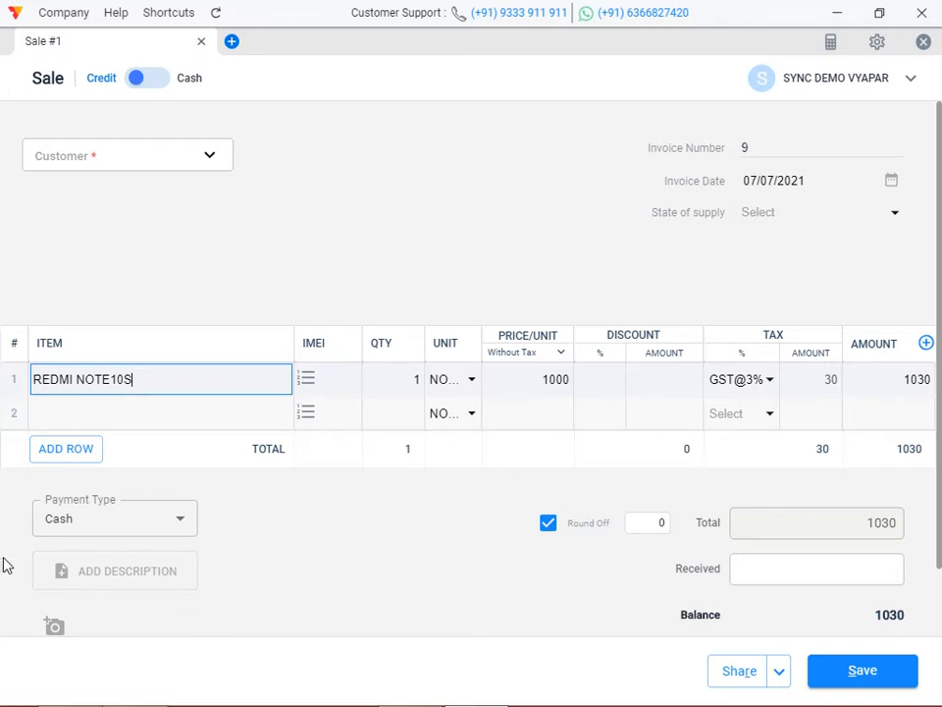
{"action": "left_click", "coordinate": [95, 417]}
{"action": "type", "text": "RE"}
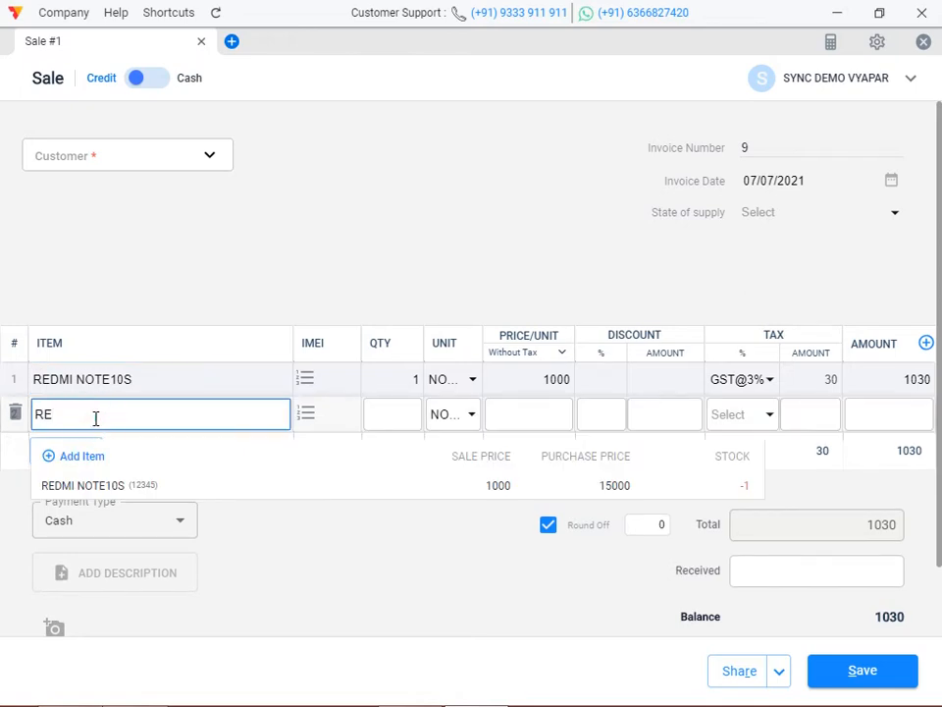
{"action": "left_click", "coordinate": [128, 481]}
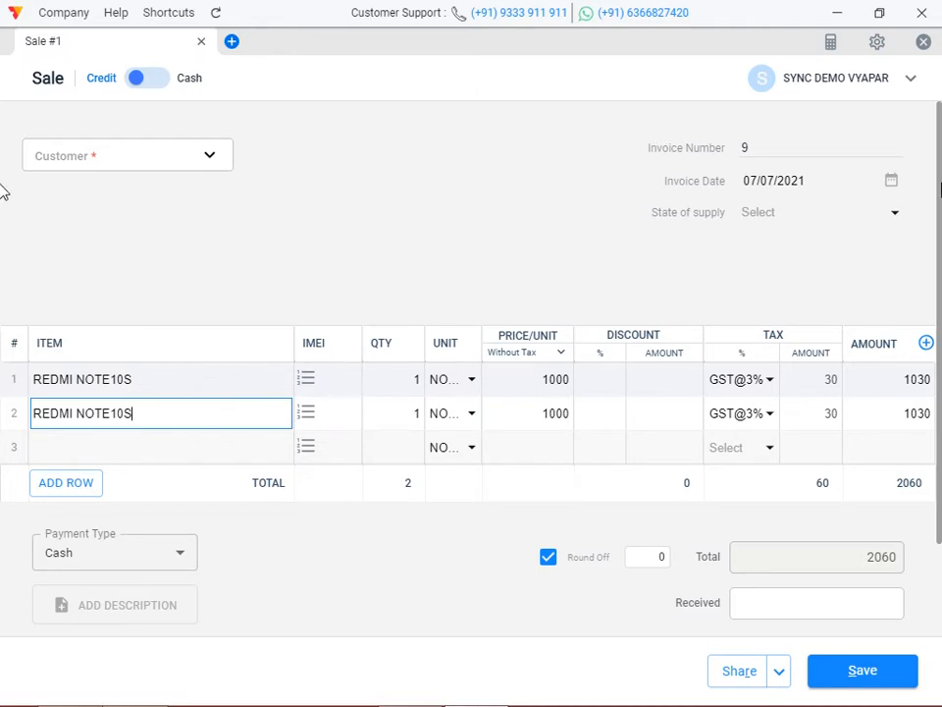
{"action": "left_click", "coordinate": [923, 43]}
{"action": "left_click", "coordinate": [618, 402]}
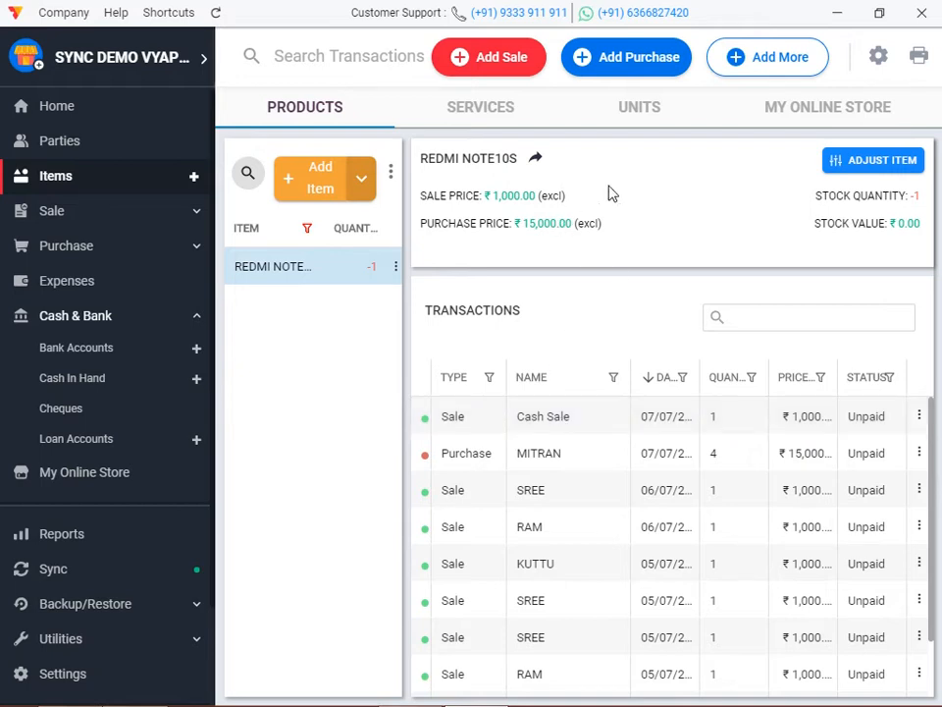
Start a Party To Party Transfer, then close it and discard the unsaved form.
{"action": "left_click", "coordinate": [803, 60]}
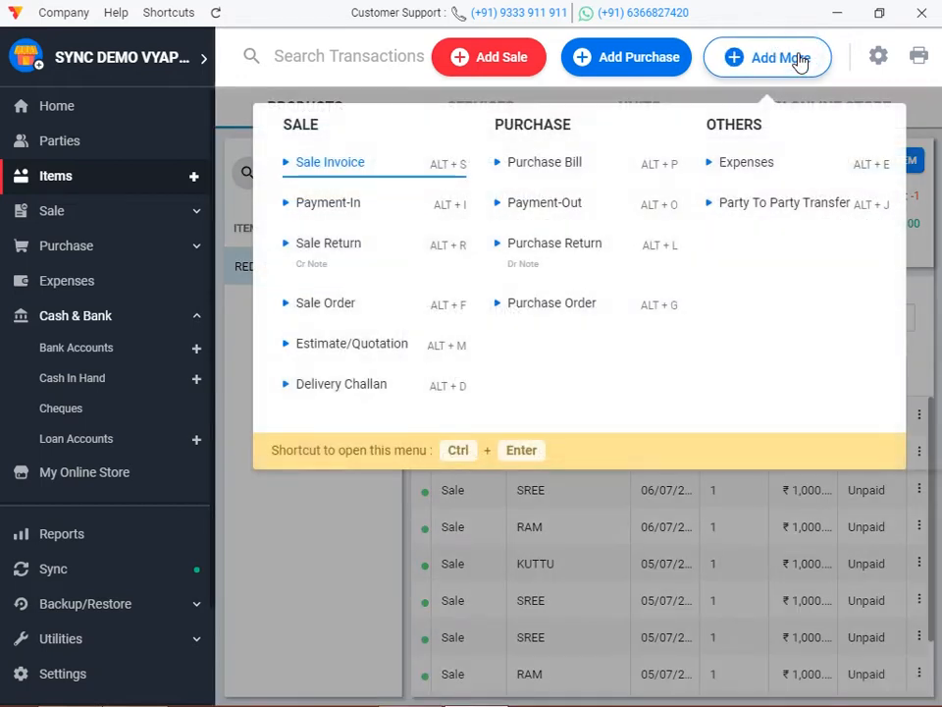
{"action": "left_click", "coordinate": [802, 203]}
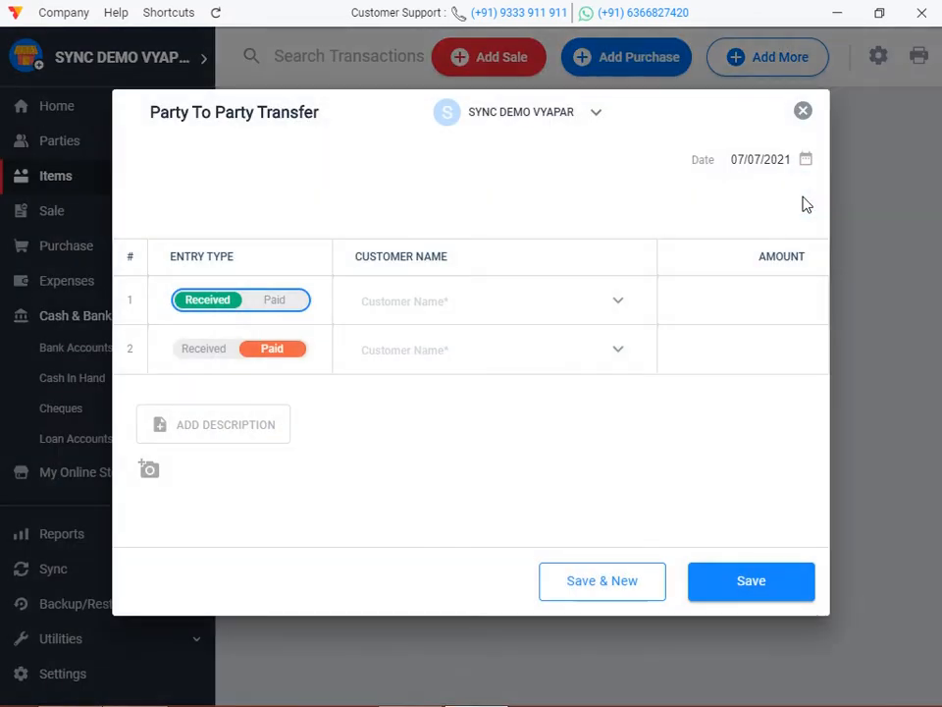
{"action": "left_click", "coordinate": [803, 111]}
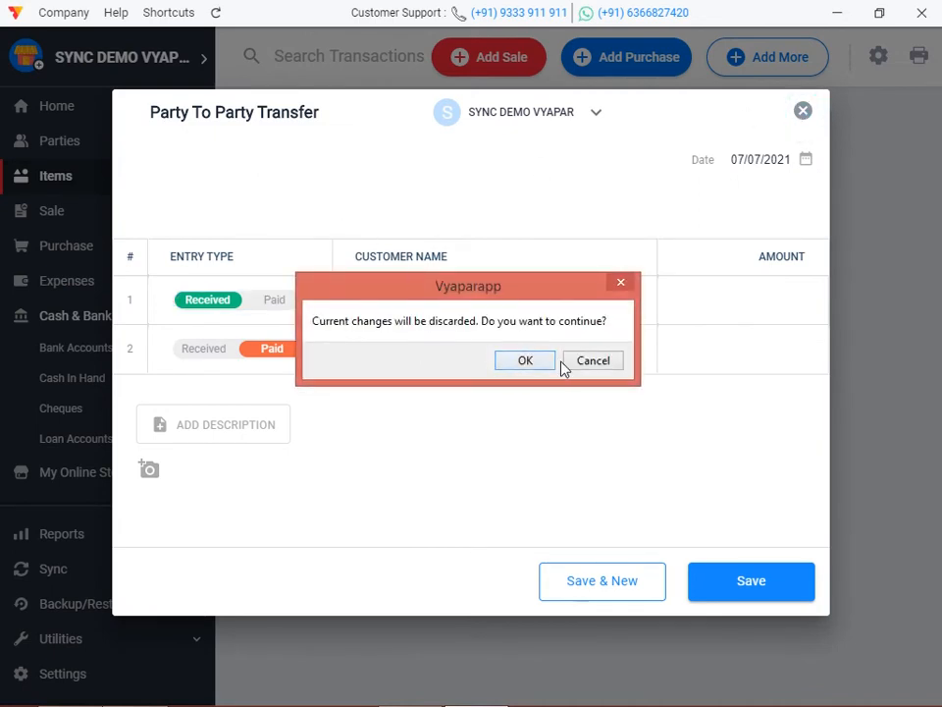
{"action": "left_click", "coordinate": [545, 361]}
Go to the Reports section and show the extra transaction types.
{"action": "scroll", "coordinate": [106, 447], "scroll_direction": "down", "scroll_amount": 1}
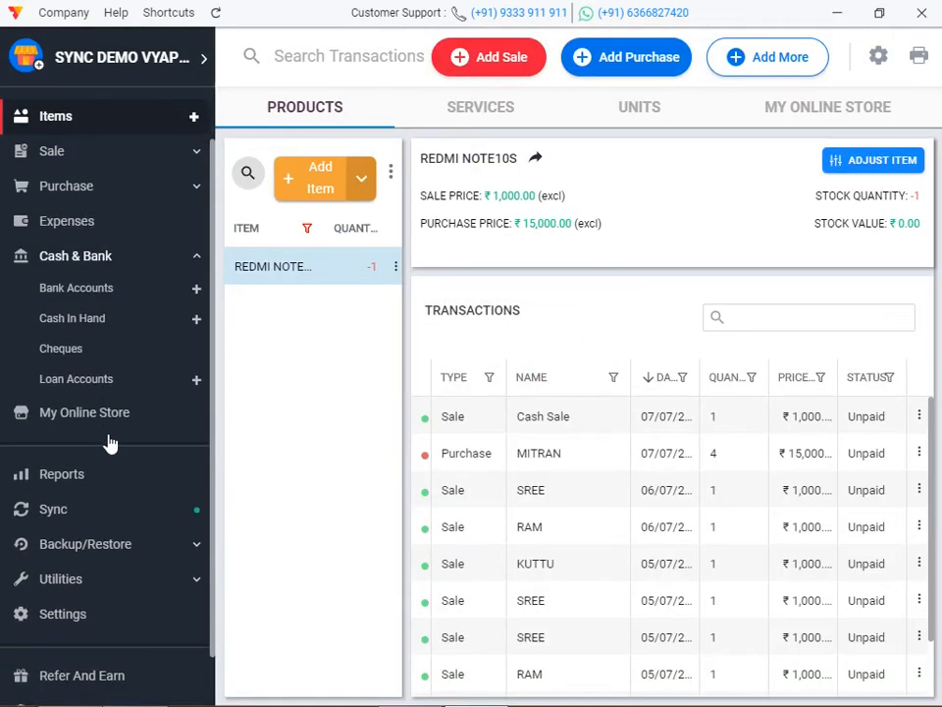
{"action": "scroll", "coordinate": [104, 438], "scroll_direction": "down", "scroll_amount": 1}
{"action": "left_click", "coordinate": [41, 194]}
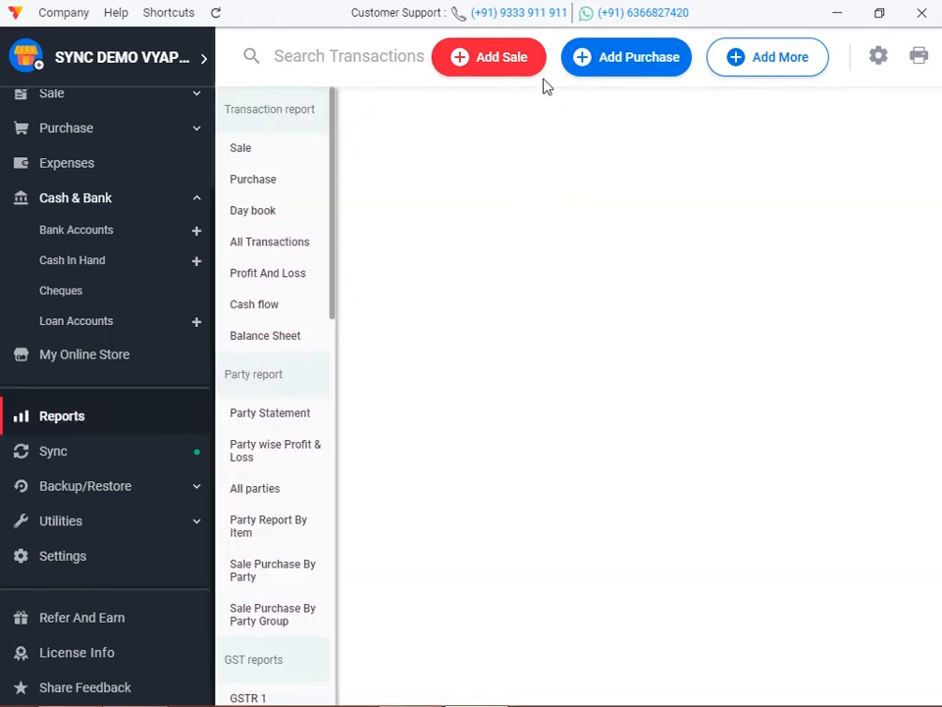
{"action": "left_click", "coordinate": [748, 59]}
Start a party-to-party transfer with a 1000 received entry from the sending party.
{"action": "left_click", "coordinate": [715, 211]}
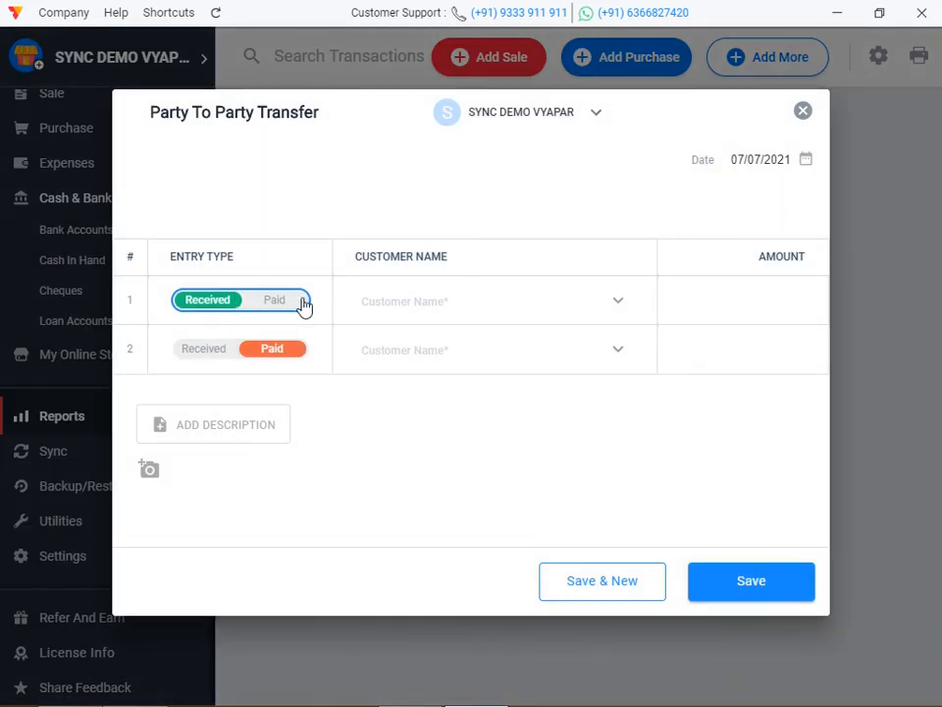
{"action": "left_click", "coordinate": [446, 295]}
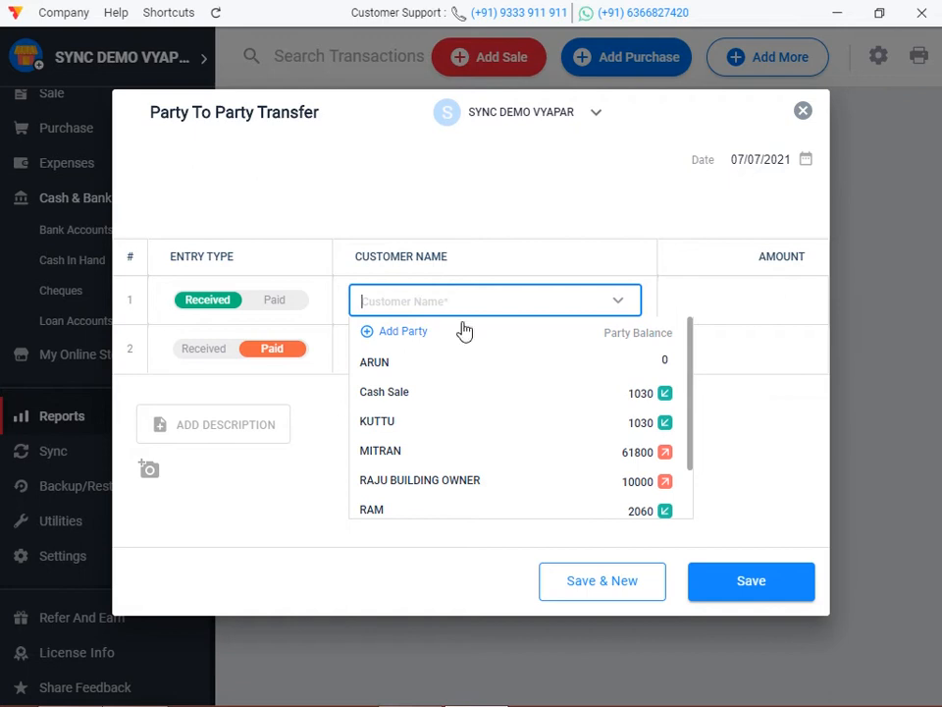
{"action": "left_click", "coordinate": [415, 430]}
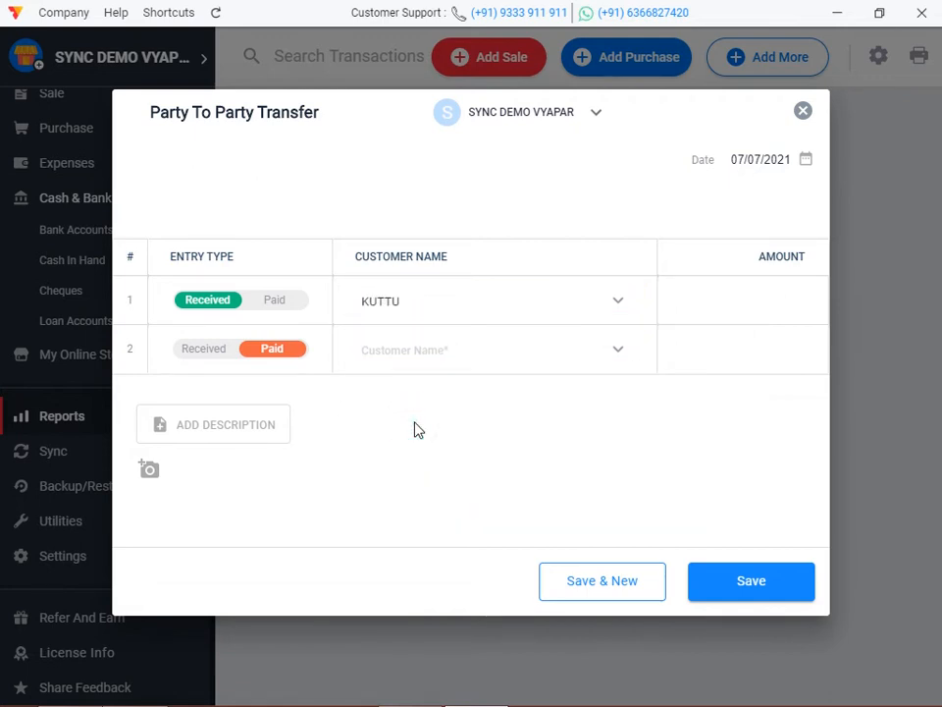
{"action": "left_click", "coordinate": [722, 302]}
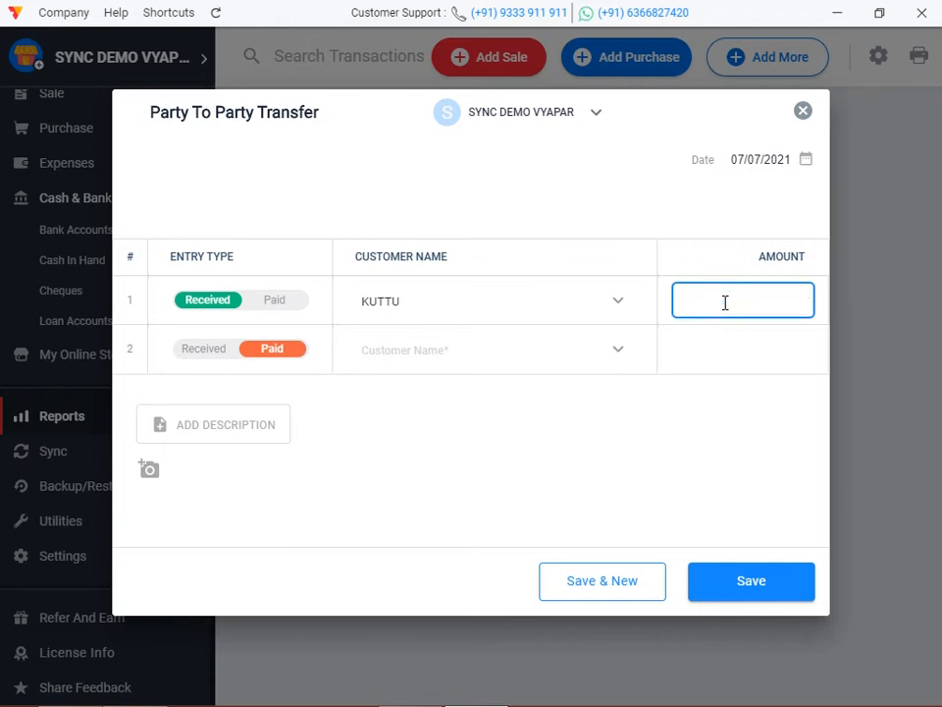
{"action": "type", "text": "1000"}
Add the paid entry to the receiving party, describe it as 'RCVA', and save the transfer.
{"action": "left_click", "coordinate": [379, 353]}
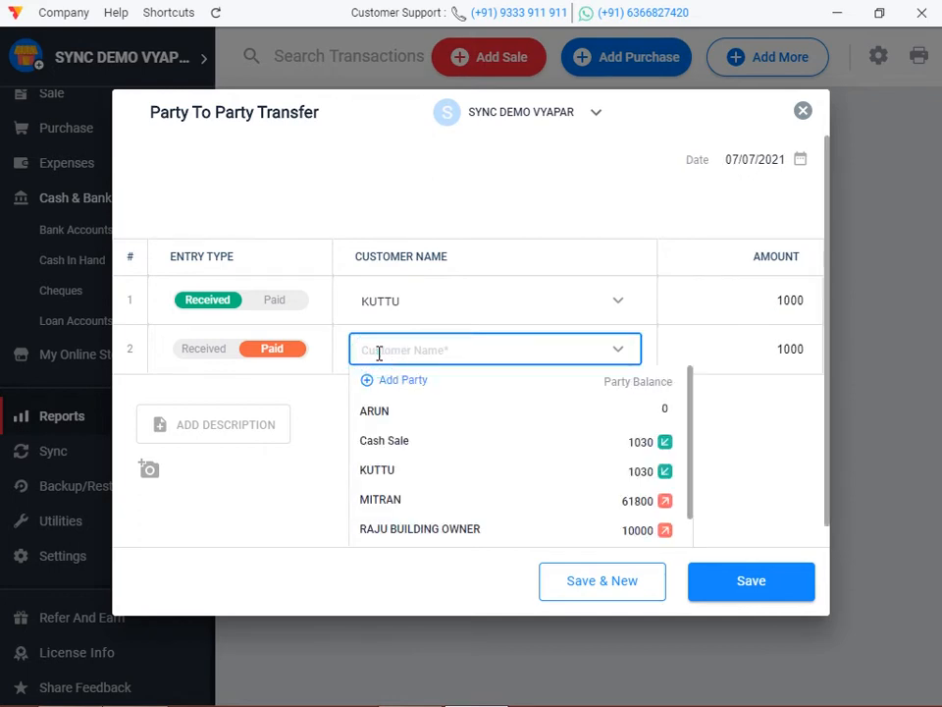
{"action": "left_click", "coordinate": [408, 512]}
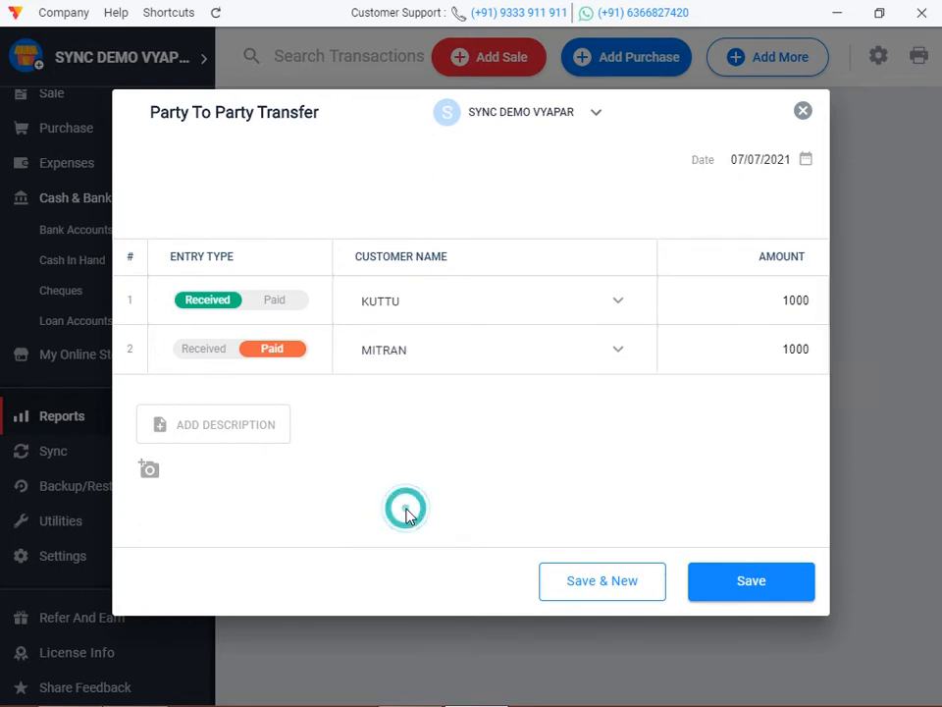
{"action": "left_click", "coordinate": [251, 420]}
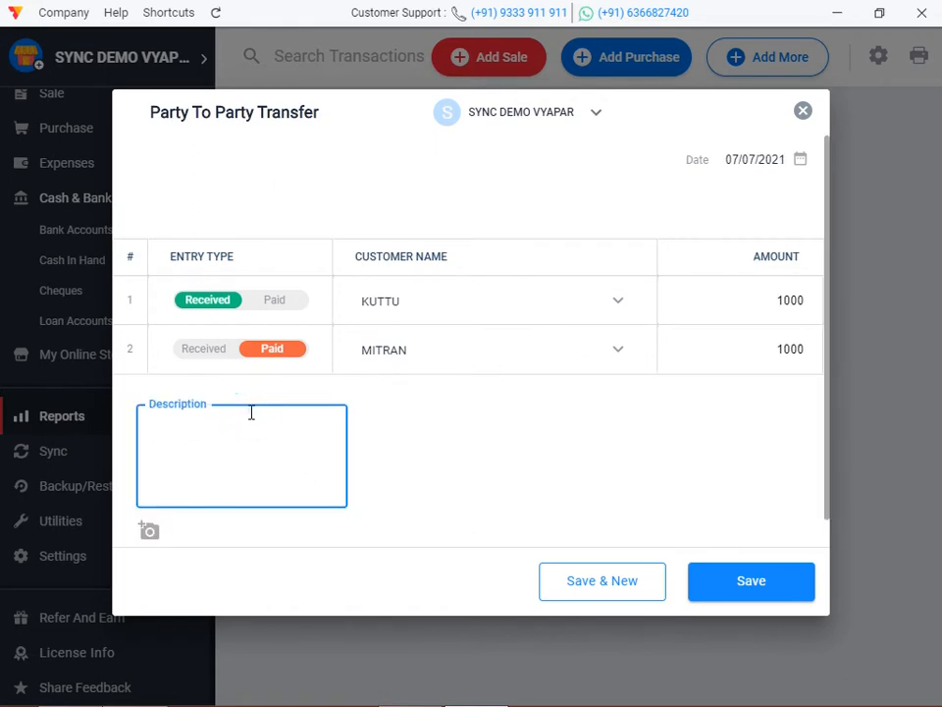
{"action": "type", "text": "RCVD FROM KUTTU AN"}
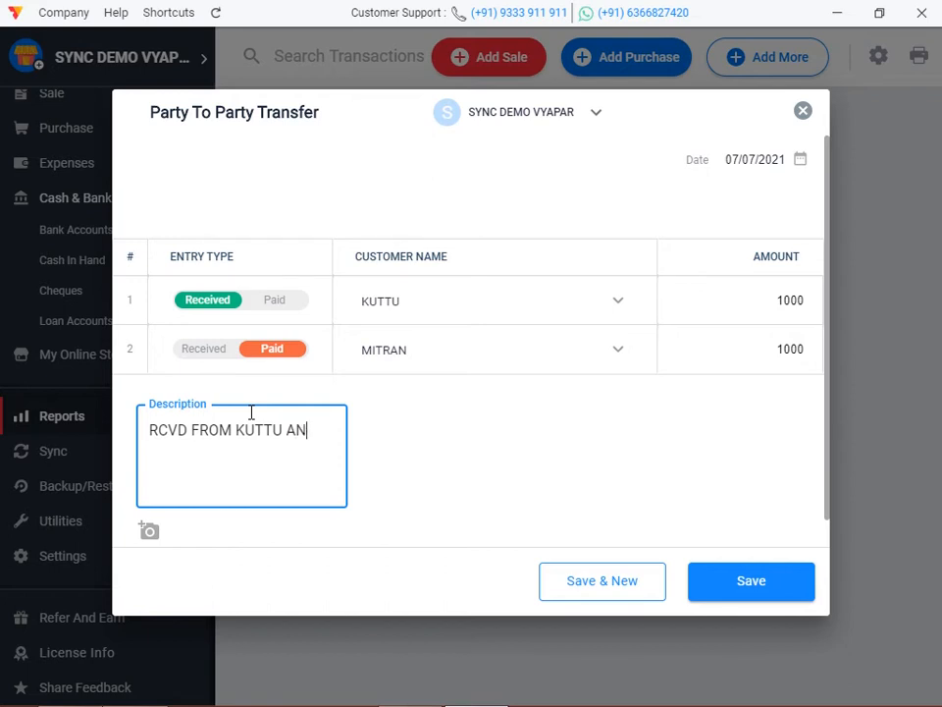
{"action": "type", "text": "AID TO MITRAN"}
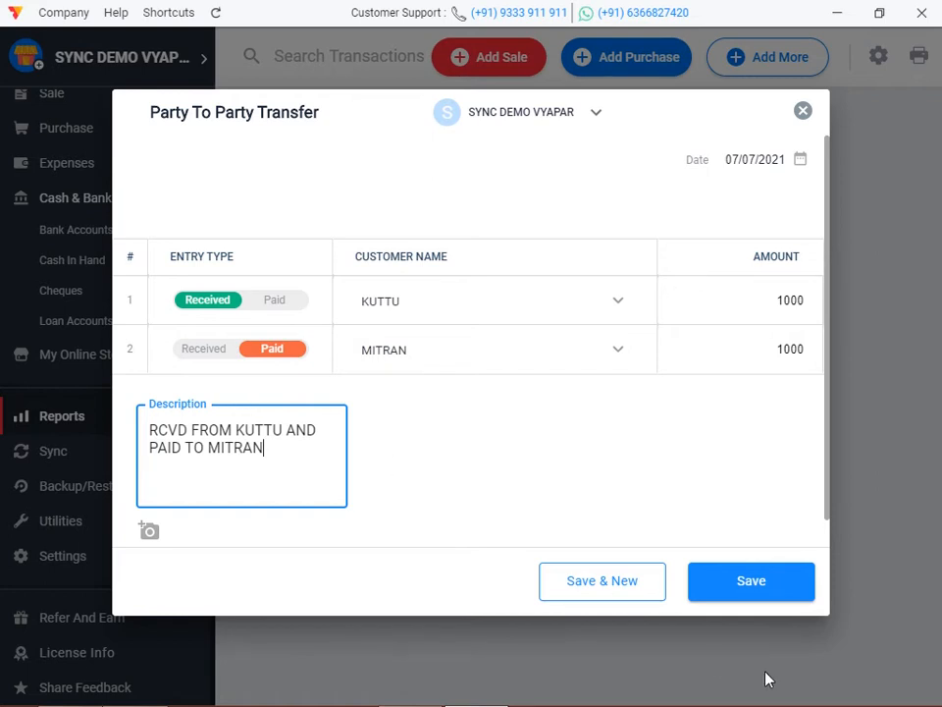
{"action": "left_click", "coordinate": [761, 587]}
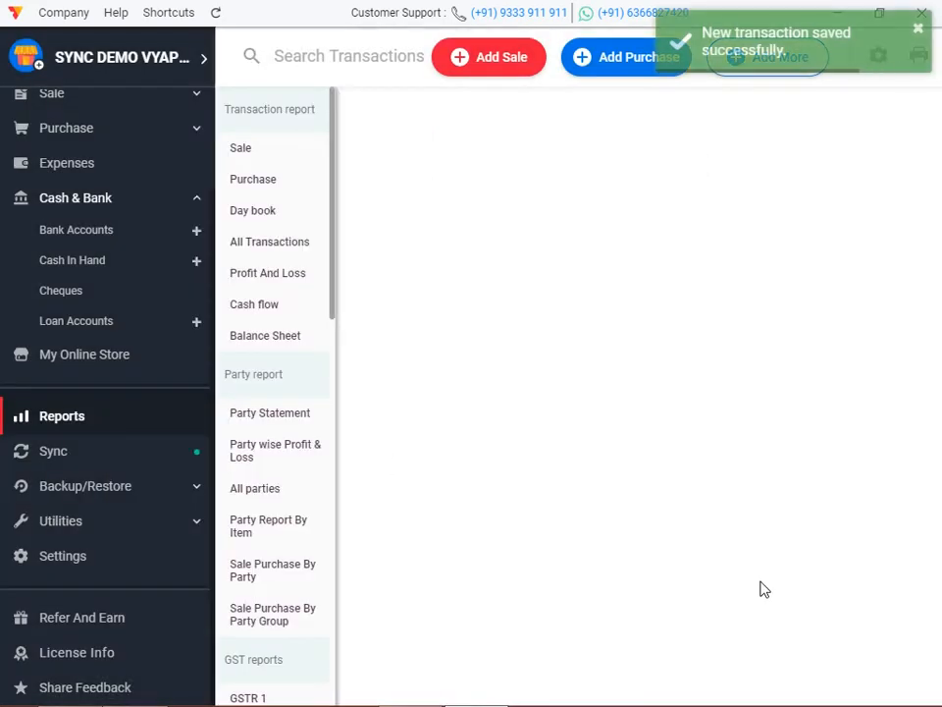
{"action": "scroll", "coordinate": [88, 334], "scroll_direction": "up", "scroll_amount": 3}
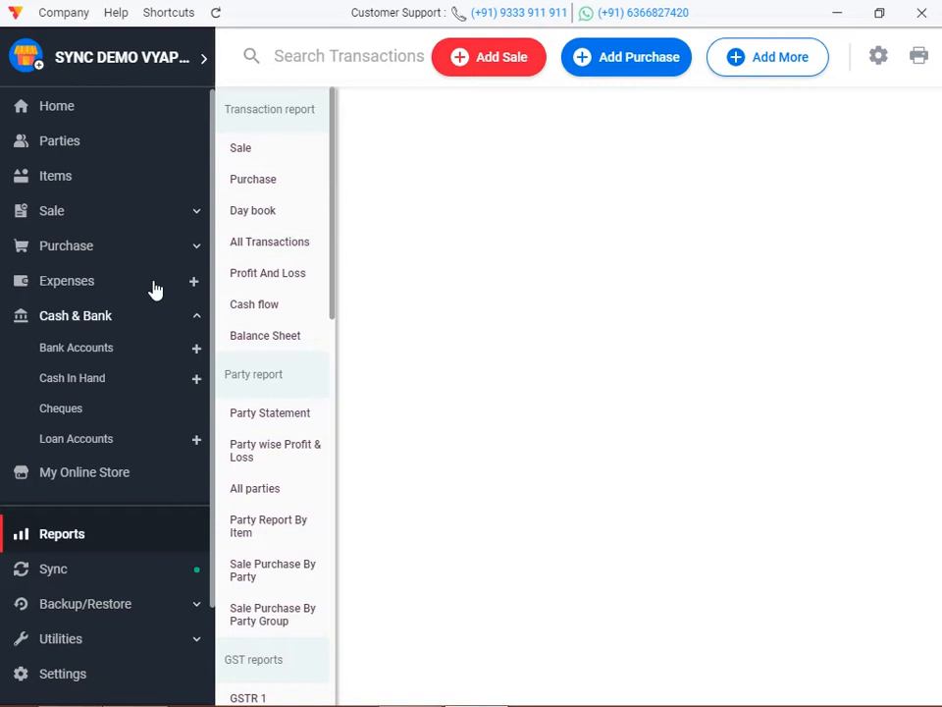
Show the Party Statement for the party that received the ₹1,000 transfer, showing ₹30.00 receivable.
{"action": "scroll", "coordinate": [109, 344], "scroll_direction": "down", "scroll_amount": 2}
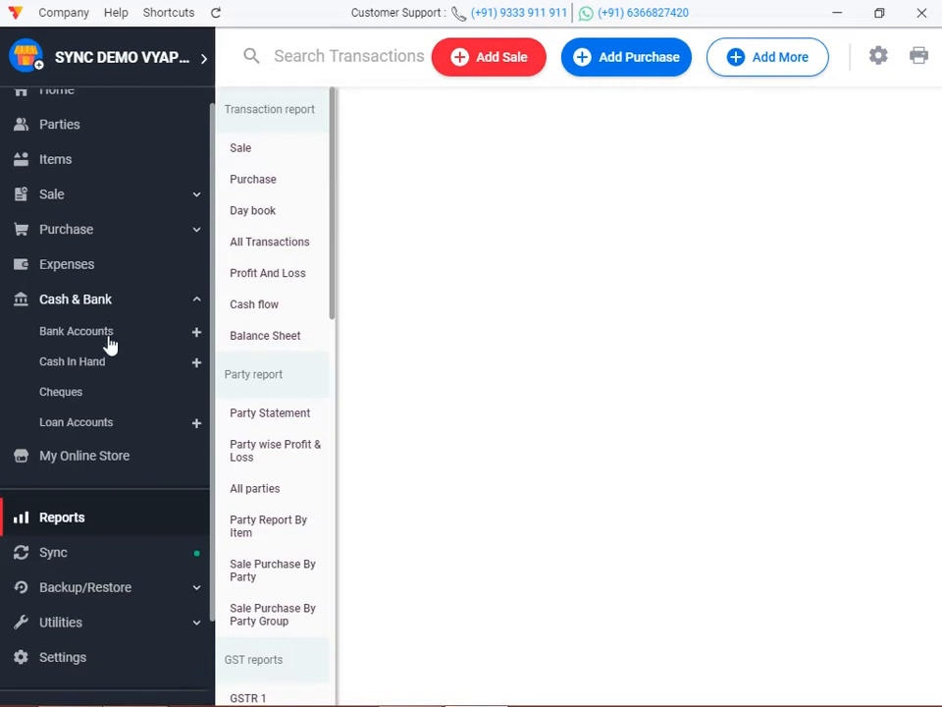
{"action": "left_click", "coordinate": [120, 446]}
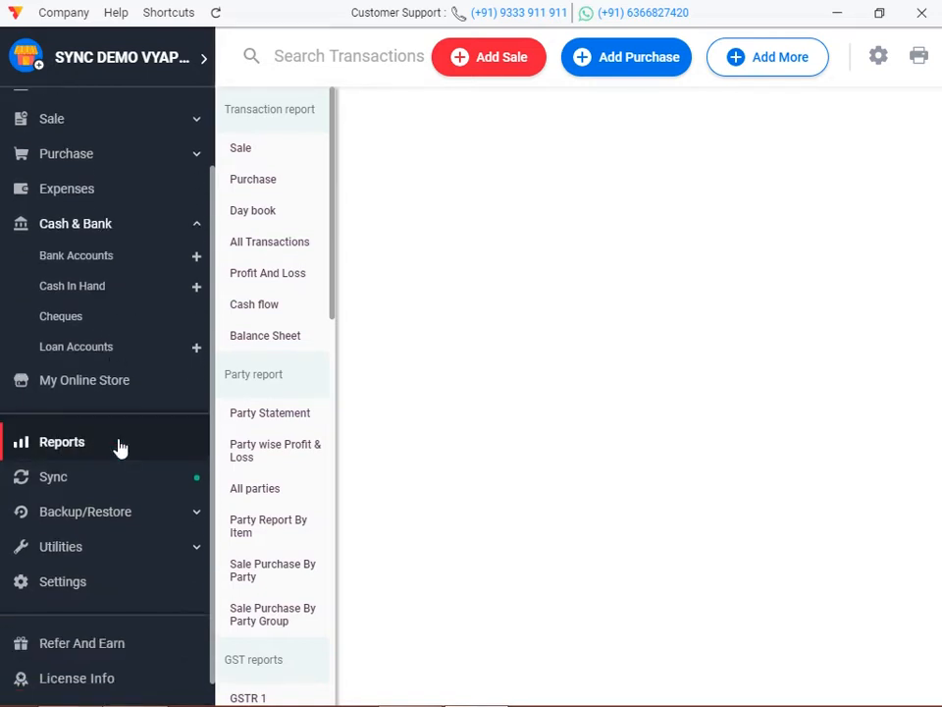
{"action": "left_click", "coordinate": [275, 420]}
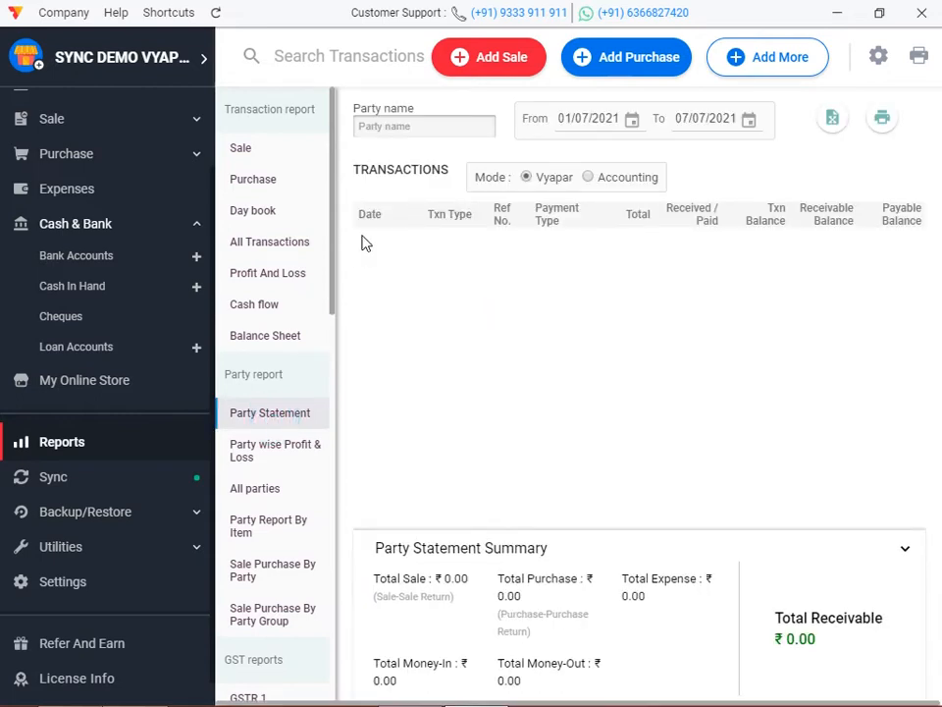
{"action": "left_click", "coordinate": [401, 128]}
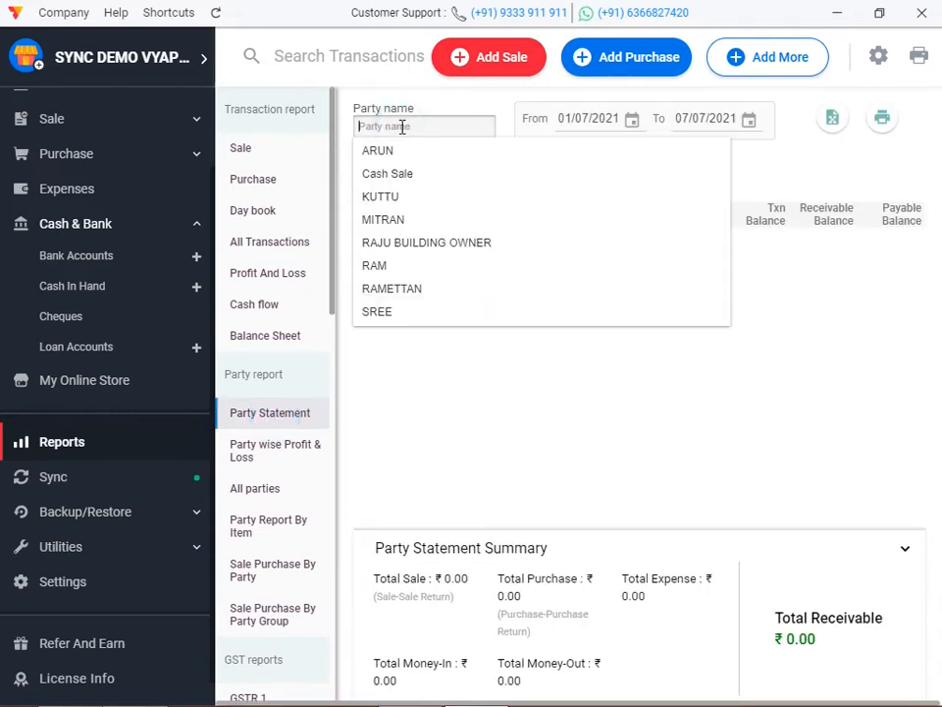
{"action": "left_click", "coordinate": [415, 199]}
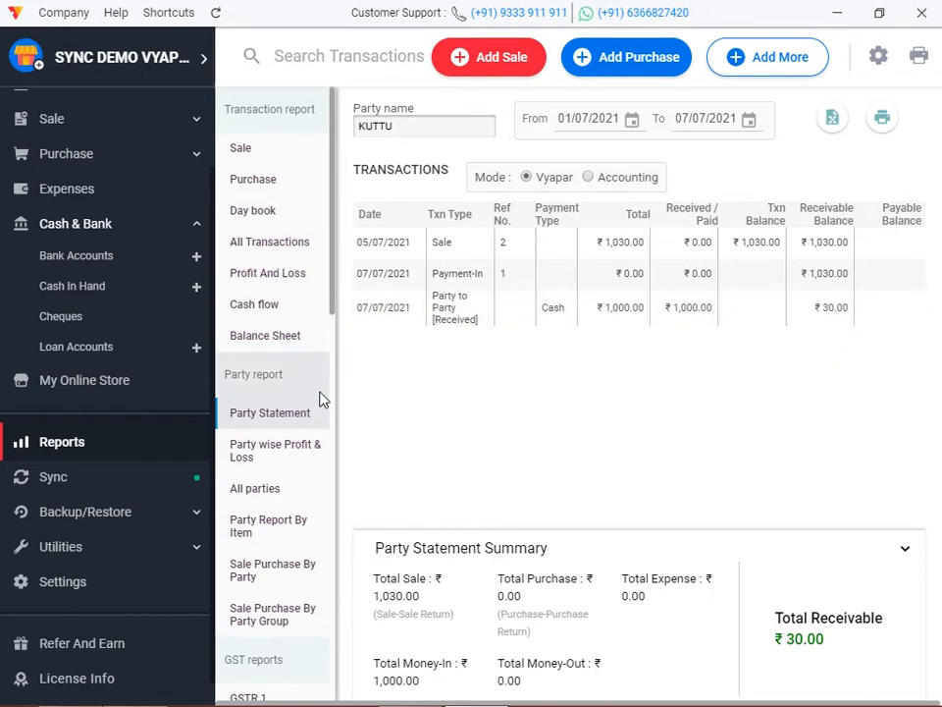
{"action": "left_click", "coordinate": [414, 126]}
Switch the Party Statement to the paying party and review its ₹60,800.00 payable.
{"action": "type", "text": "K"}
{"action": "key", "text": "BackSpace"}
{"action": "type", "text": "MIT"}
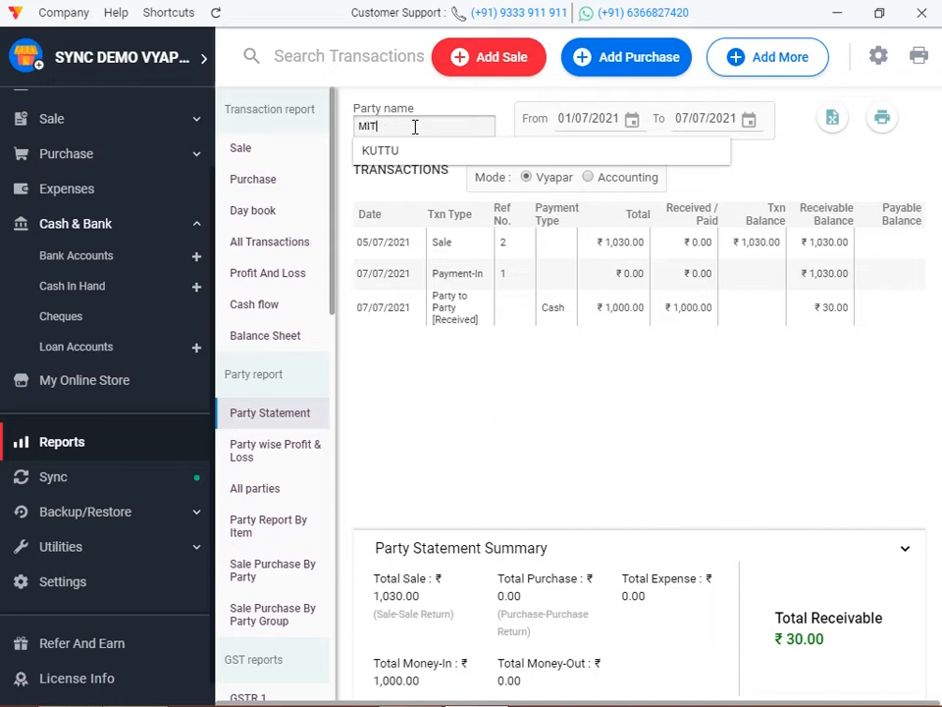
{"action": "left_click", "coordinate": [411, 151]}
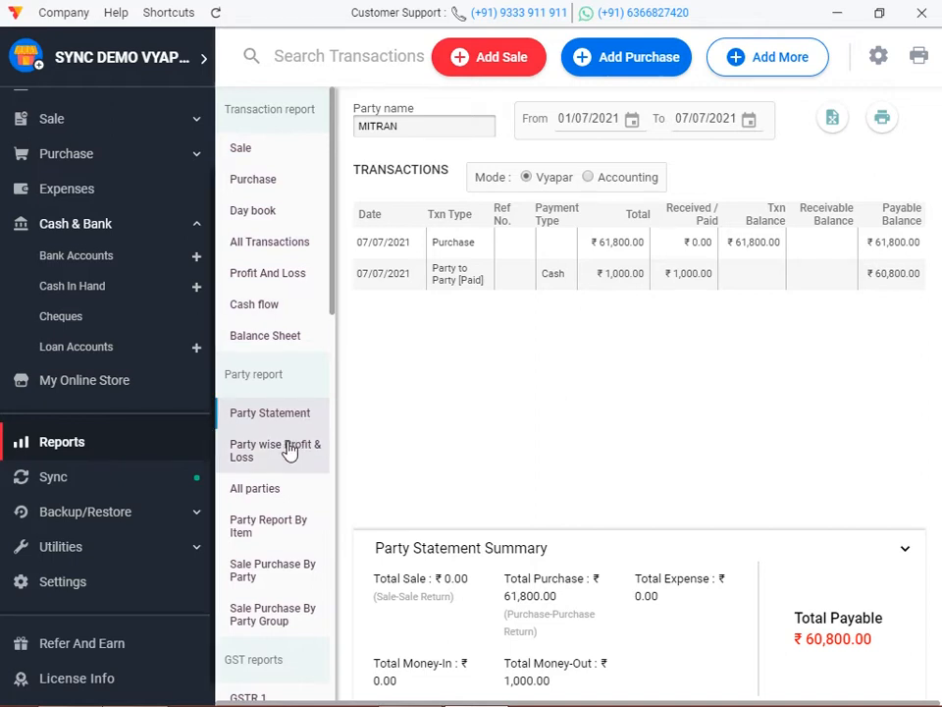
{"action": "scroll", "coordinate": [285, 448], "scroll_direction": "down", "scroll_amount": 4}
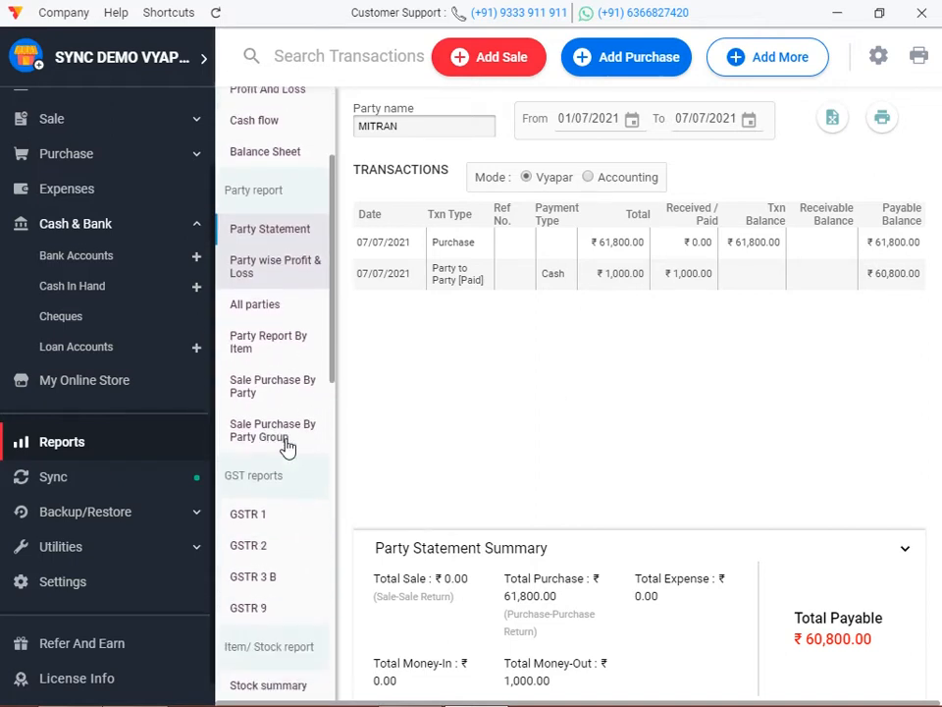
{"action": "scroll", "coordinate": [285, 449], "scroll_direction": "down", "scroll_amount": 4}
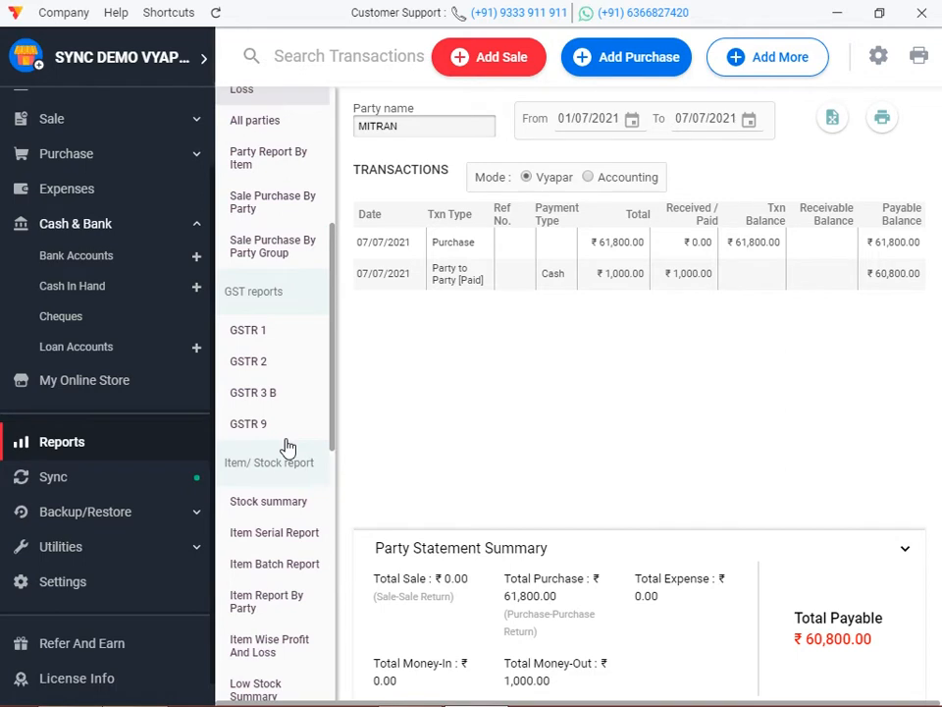
{"action": "scroll", "coordinate": [253, 447], "scroll_direction": "down", "scroll_amount": 4}
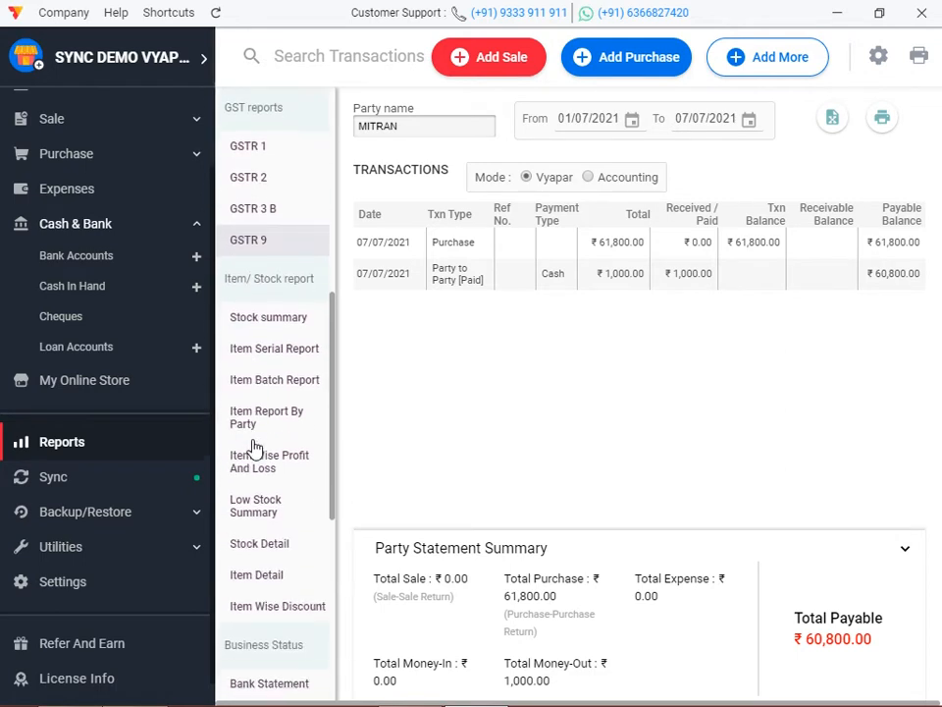
{"action": "scroll", "coordinate": [254, 447], "scroll_direction": "down", "scroll_amount": 4}
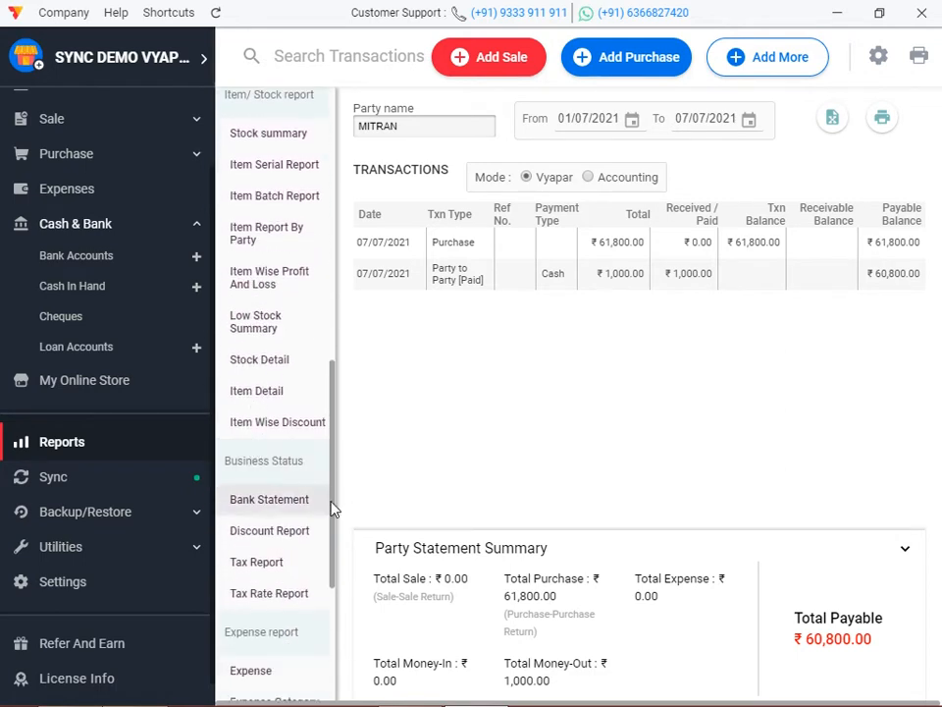
{"action": "scroll", "coordinate": [278, 501], "scroll_direction": "down", "scroll_amount": 4}
{"action": "scroll", "coordinate": [302, 441], "scroll_direction": "down", "scroll_amount": 2}
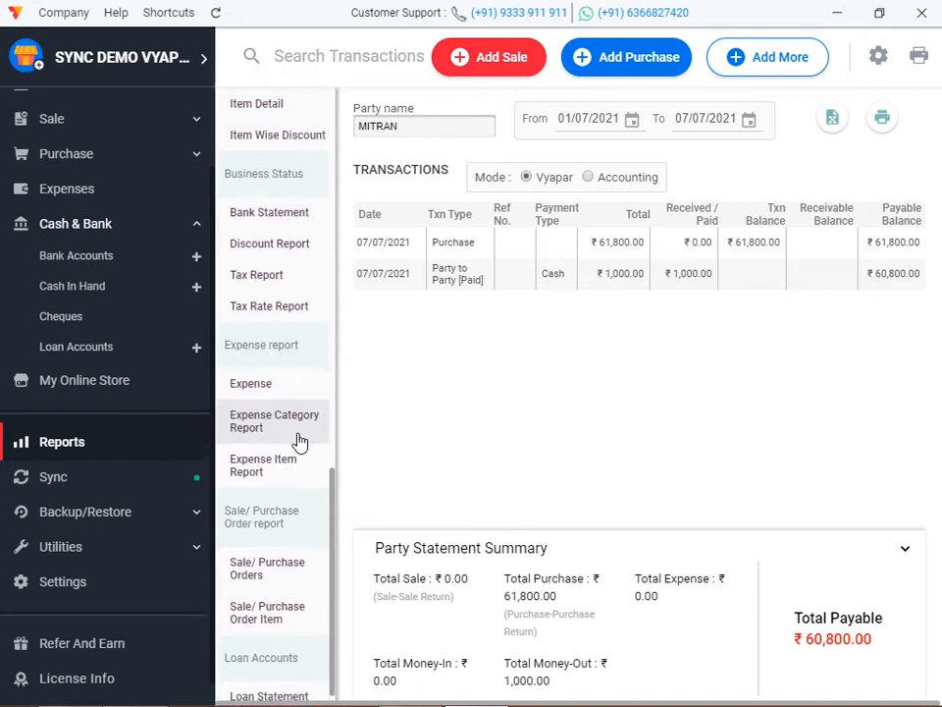
{"action": "scroll", "coordinate": [252, 459], "scroll_direction": "up", "scroll_amount": 12}
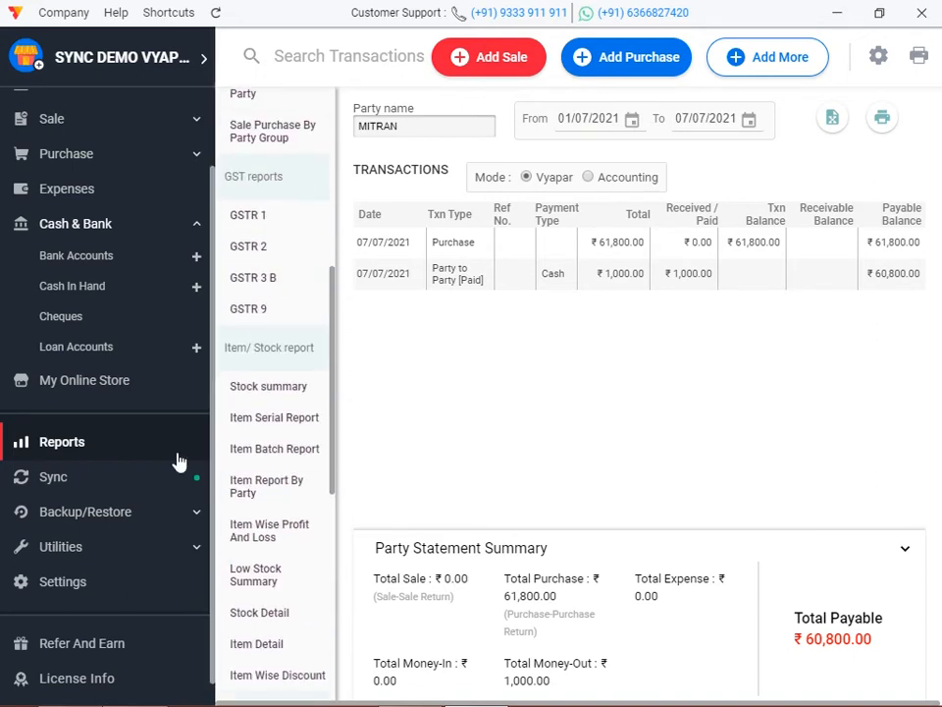
{"action": "scroll", "coordinate": [255, 323], "scroll_direction": "up", "scroll_amount": 2}
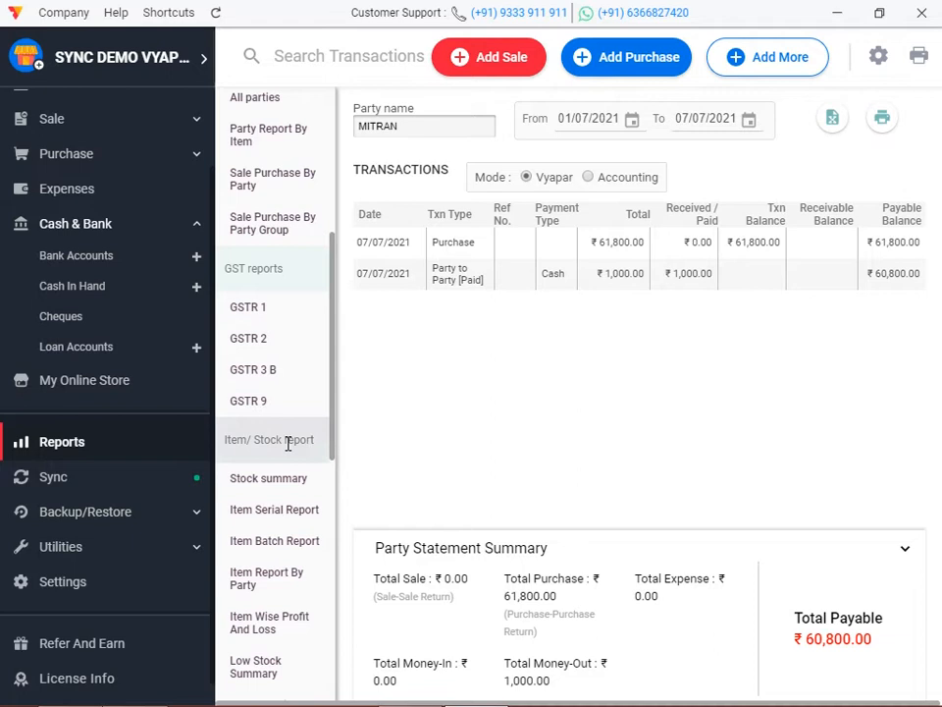
{"action": "scroll", "coordinate": [278, 467], "scroll_direction": "down", "scroll_amount": 2}
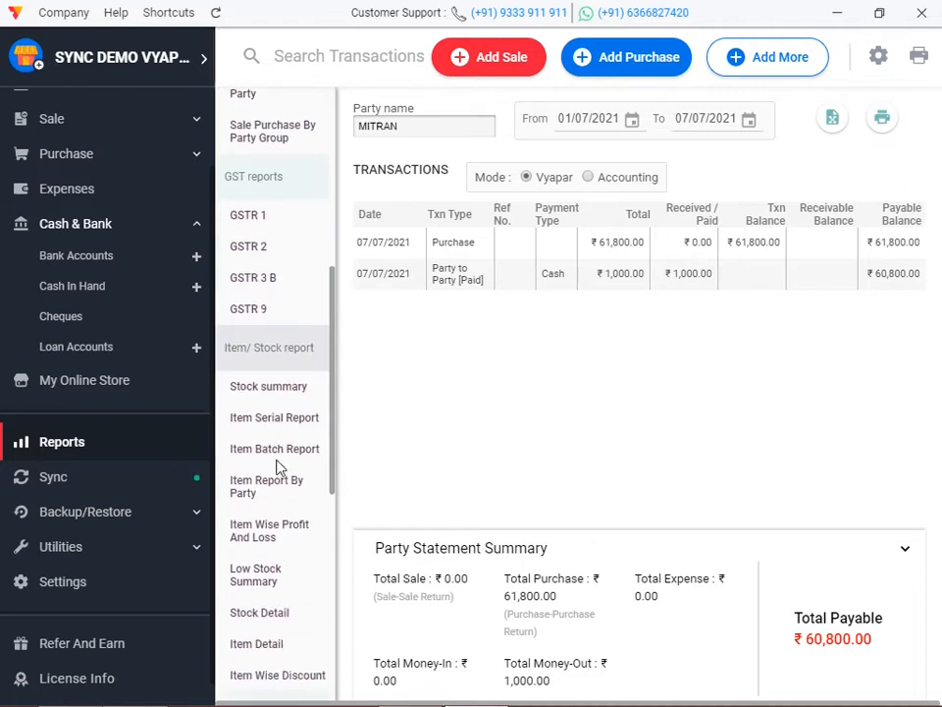
{"action": "scroll", "coordinate": [278, 468], "scroll_direction": "up", "scroll_amount": 4}
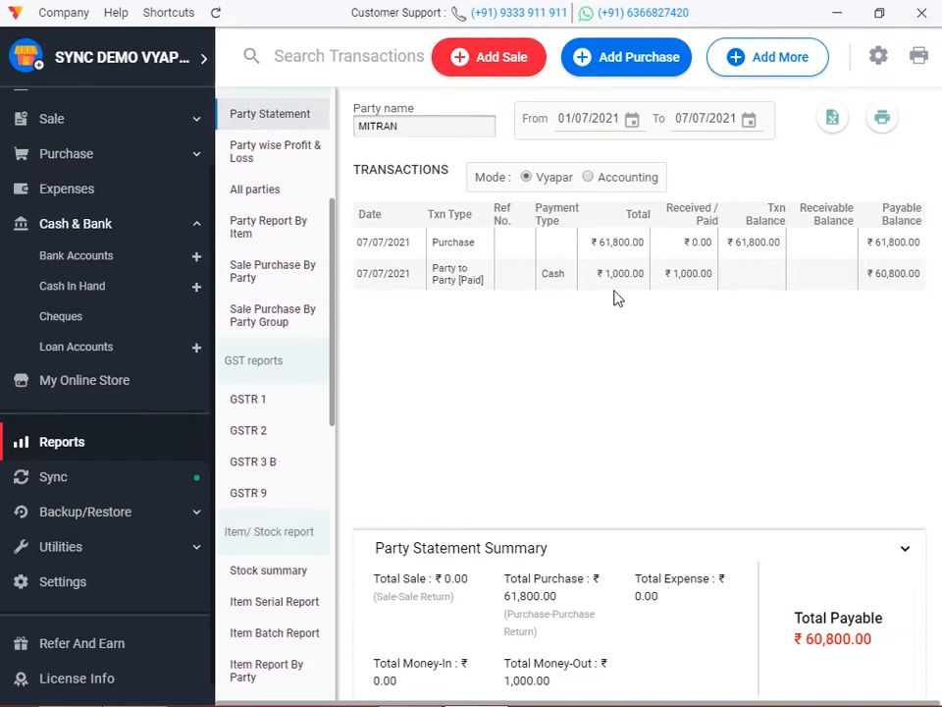
Export the statement to Excel as MITRAN_01_07_21_to_07_07_21.xlsx on the Desktop.
{"action": "left_click", "coordinate": [833, 119]}
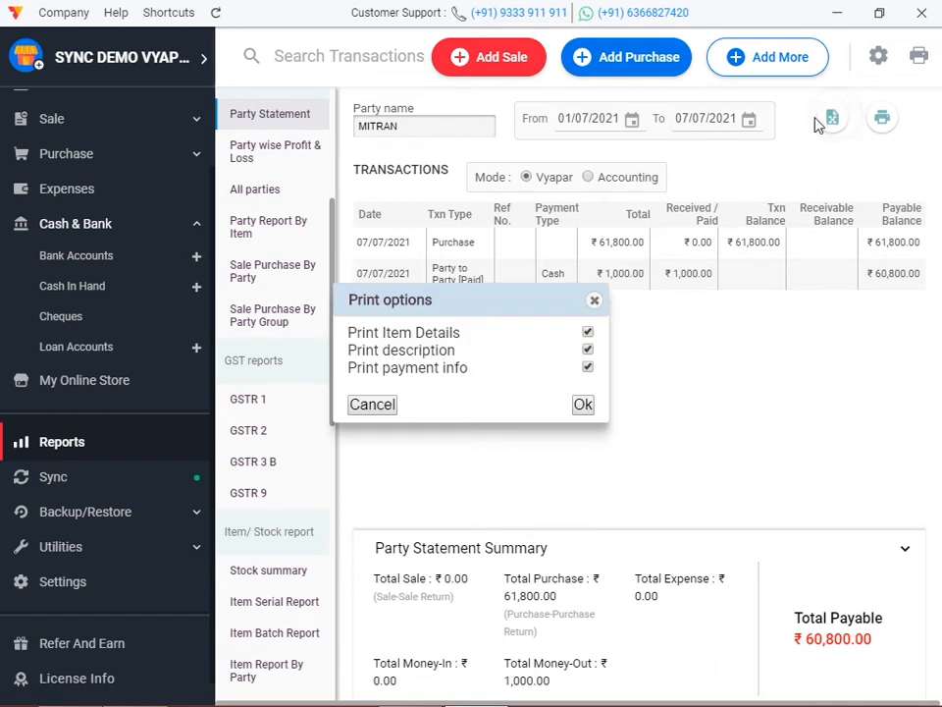
{"action": "left_click", "coordinate": [584, 405]}
{"action": "left_click", "coordinate": [93, 130]}
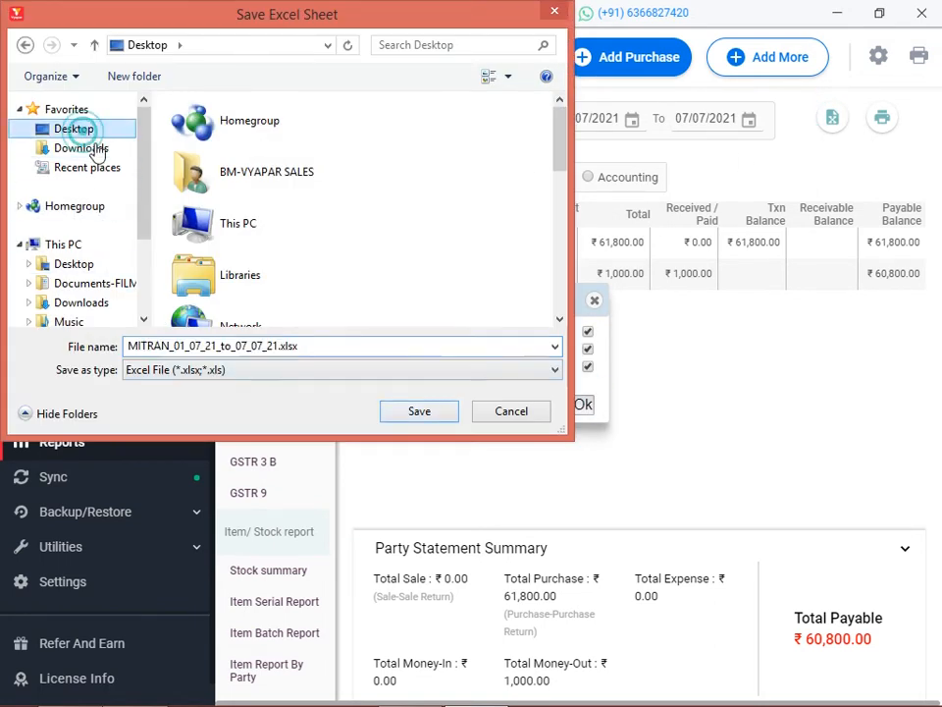
{"action": "left_click", "coordinate": [434, 413]}
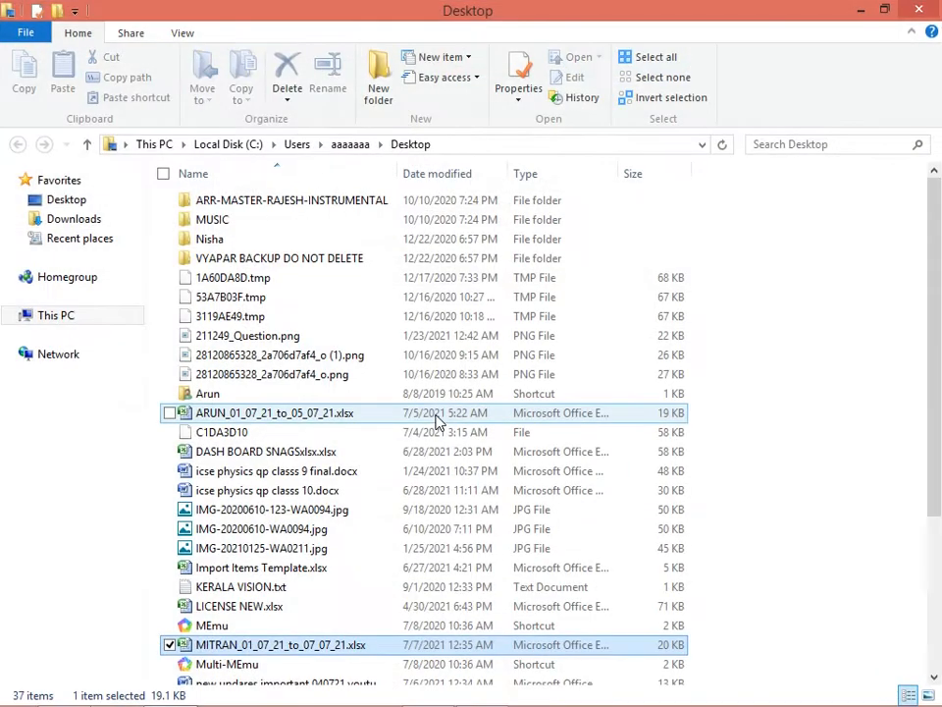
Open MITRAN_01_07_21_to_07_07_21.xlsx in Excel to see the Purchase 61800 and 1000 transfer rows.
{"action": "double_click", "coordinate": [265, 646]}
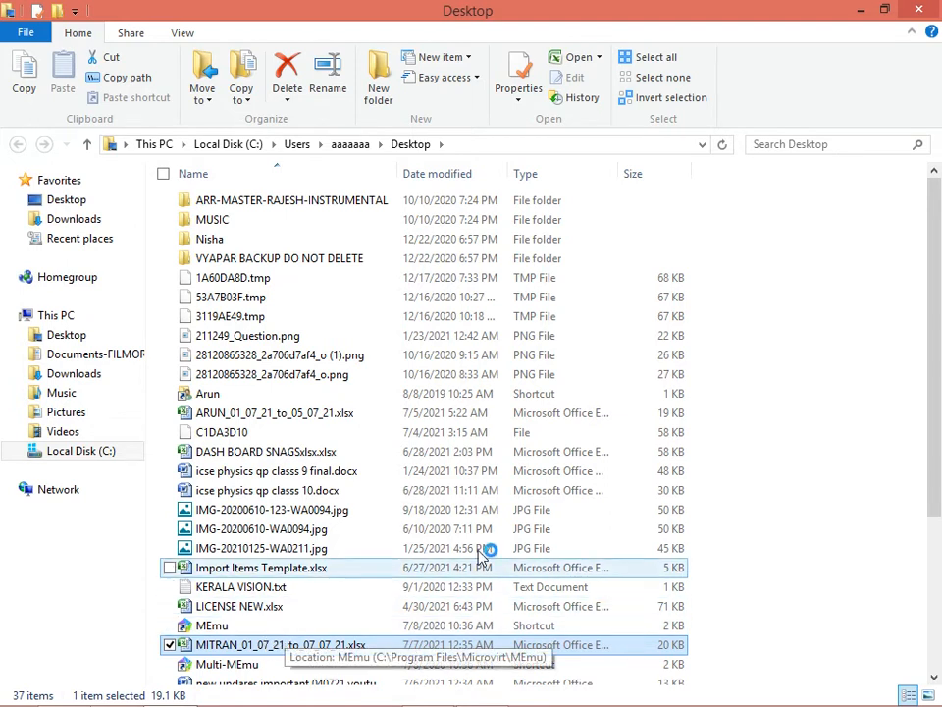
{"action": "double_click", "coordinate": [322, 650]}
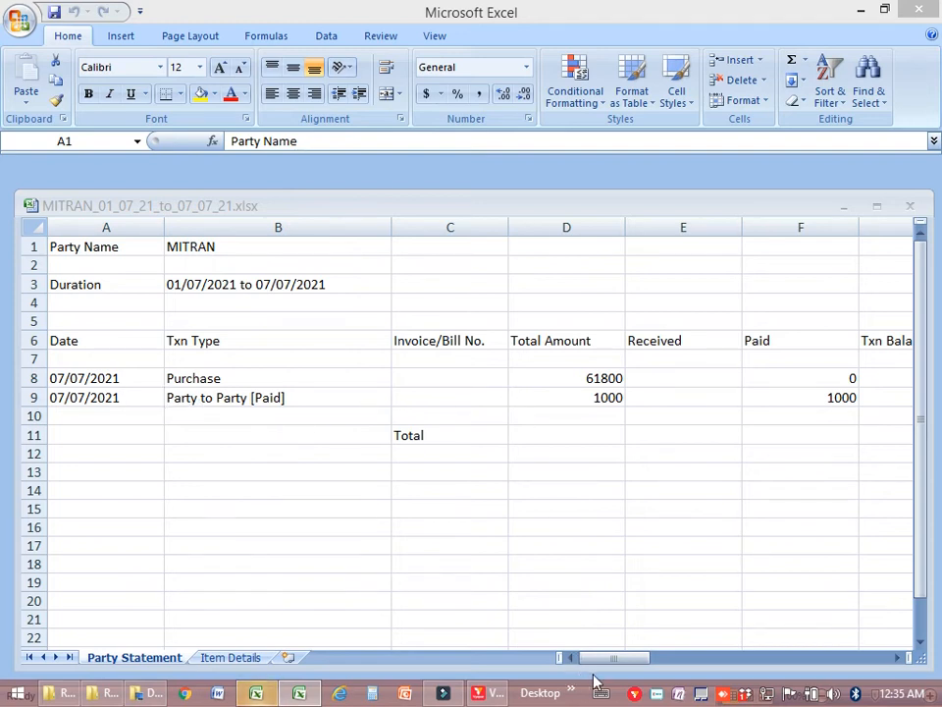
Review the MITRAN workbook's Item Details and Party Statement sheets, including the 60800 payable balance.
{"action": "left_click", "coordinate": [244, 659]}
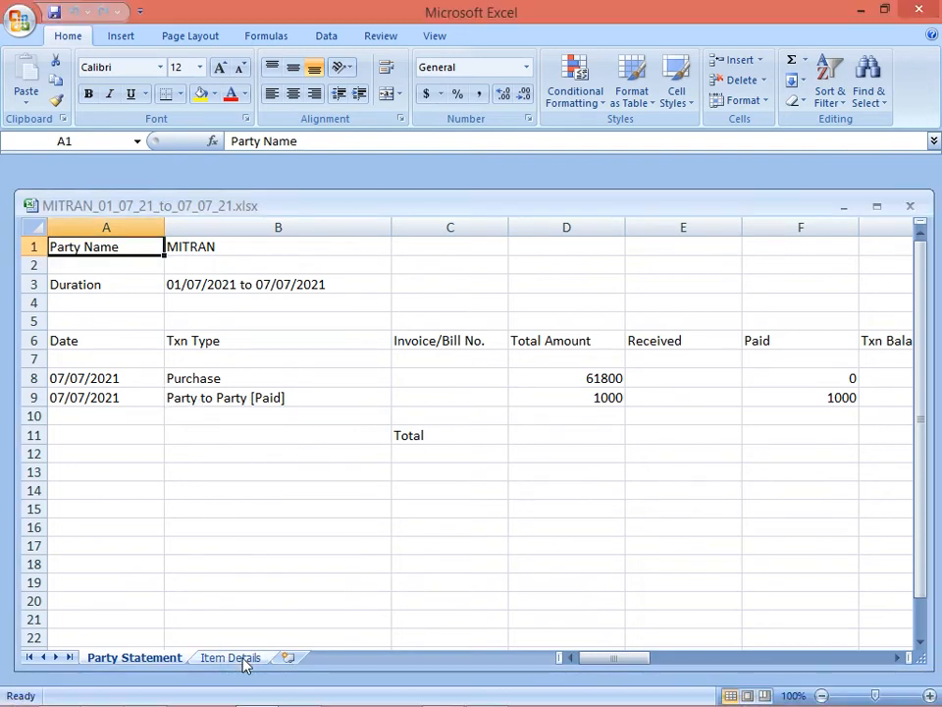
{"action": "left_click", "coordinate": [245, 663]}
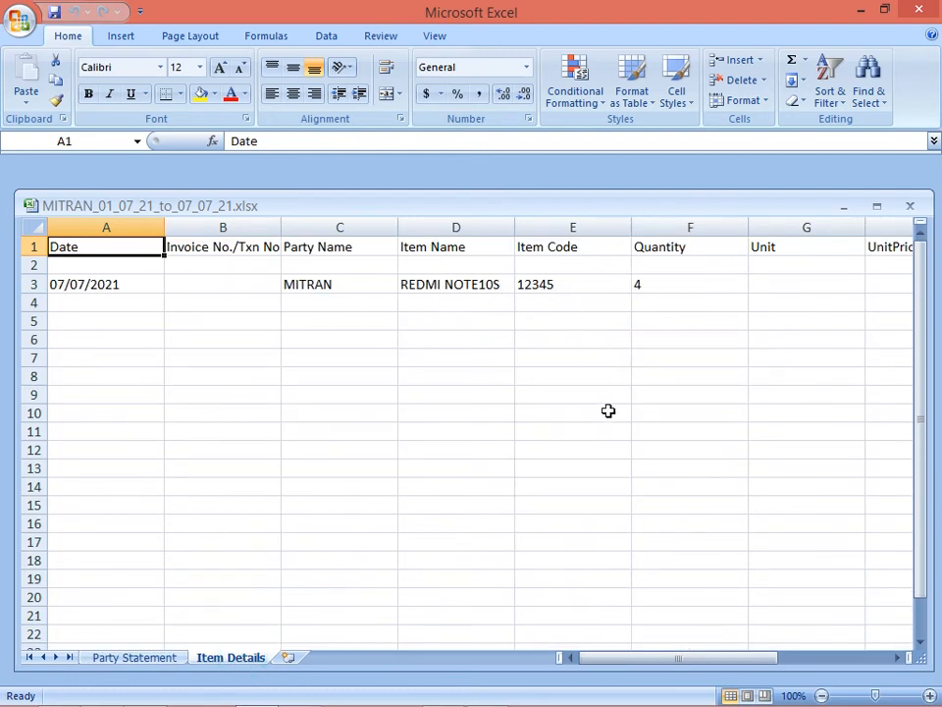
{"action": "left_click", "coordinate": [142, 661]}
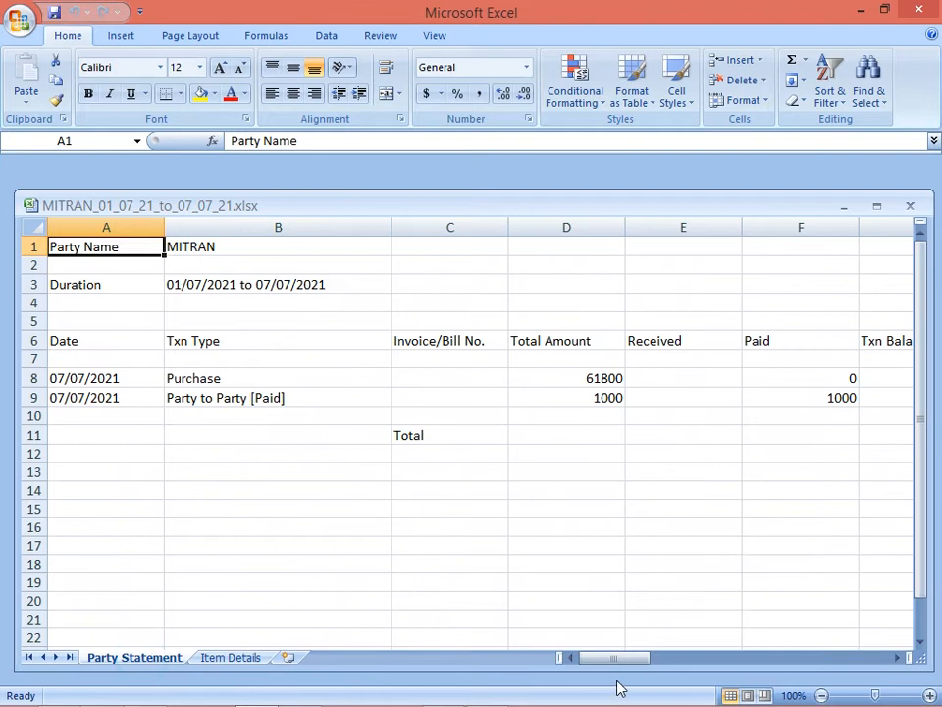
{"action": "left_click_drag", "start_coordinate": [625, 658], "coordinate": [872, 638]}
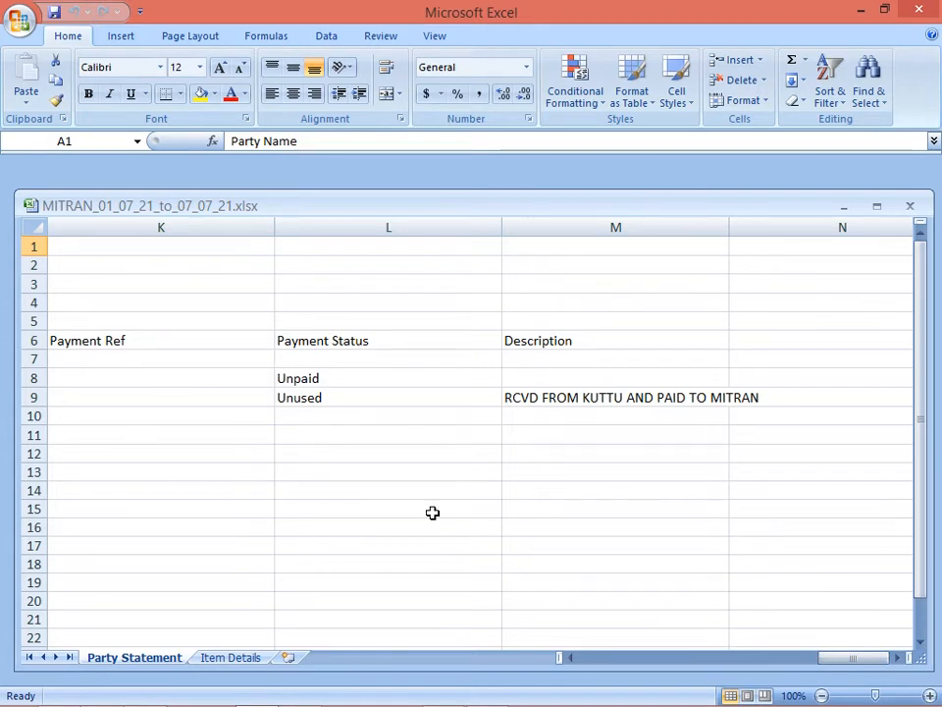
{"action": "left_click_drag", "start_coordinate": [870, 668], "coordinate": [587, 695]}
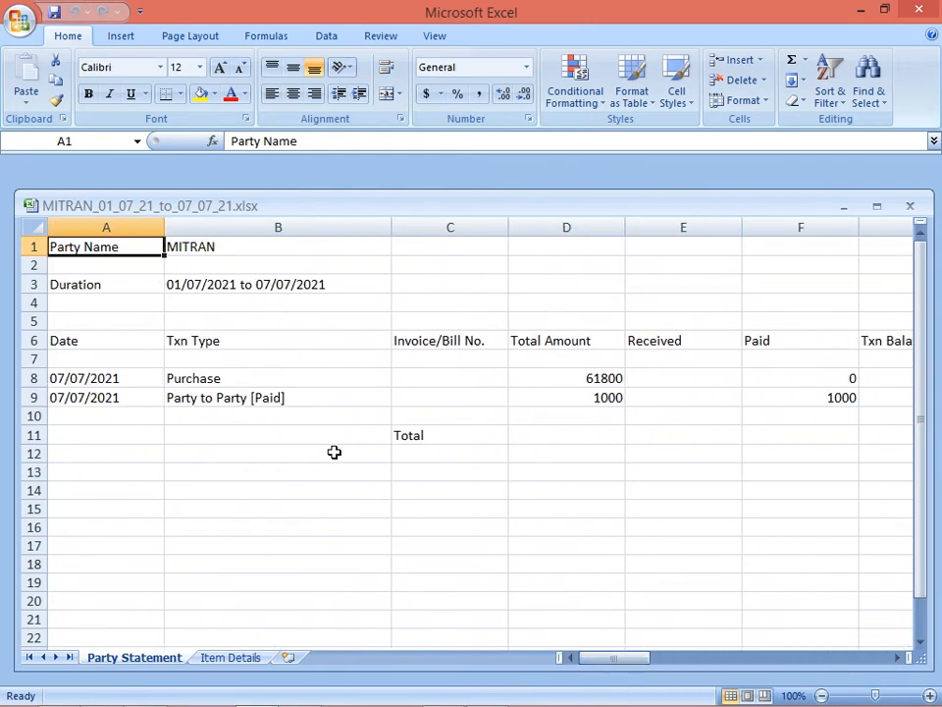
Close the MITRAN workbook, Excel and the Desktop folder window.
{"action": "left_click", "coordinate": [918, 12]}
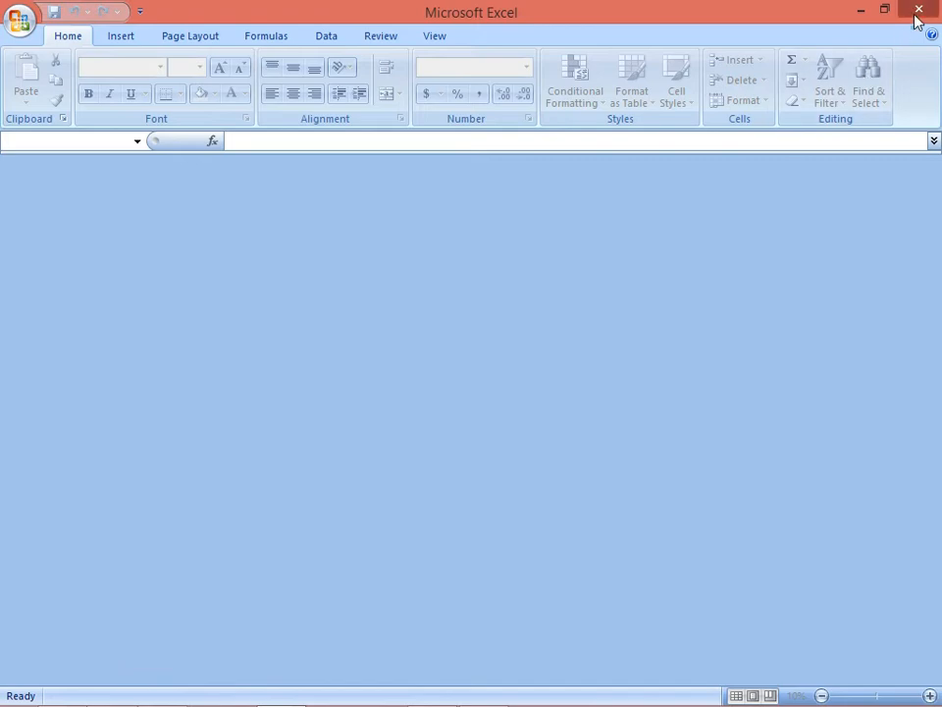
{"action": "left_click", "coordinate": [918, 12]}
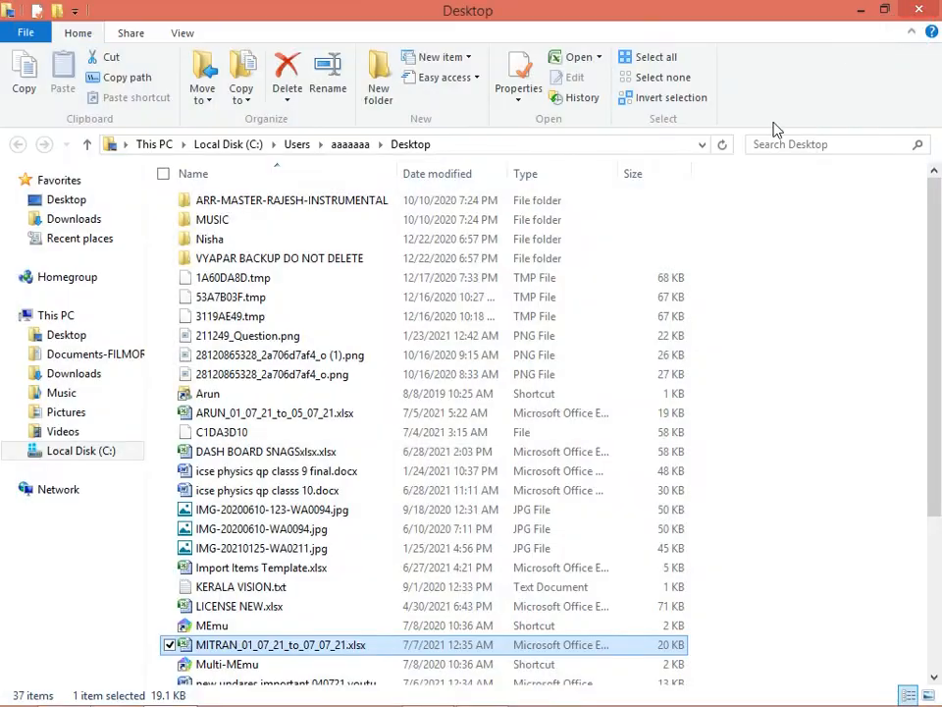
{"action": "left_click", "coordinate": [919, 12]}
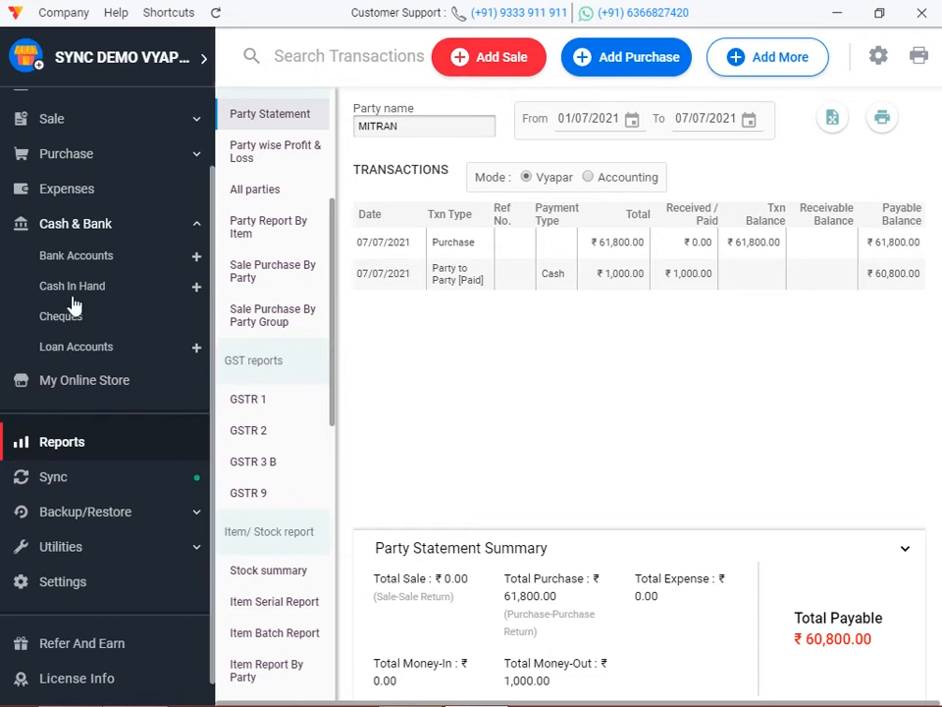
Return to Vyapar's Home dashboard and open the Reports list.
{"action": "scroll", "coordinate": [73, 306], "scroll_direction": "up", "scroll_amount": 2}
{"action": "left_click", "coordinate": [78, 106]}
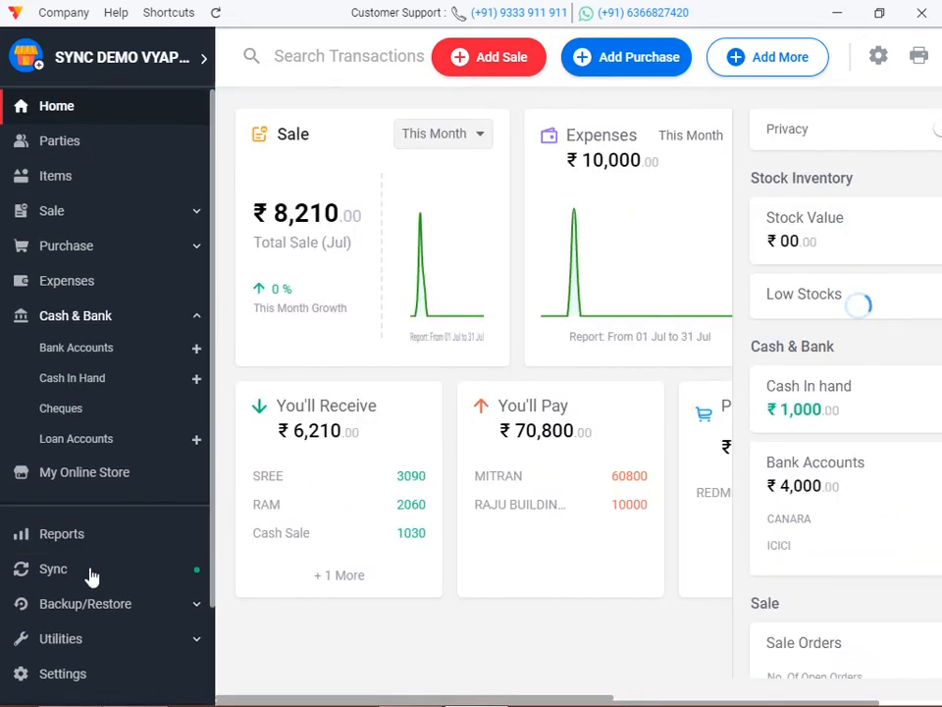
{"action": "left_click", "coordinate": [61, 547]}
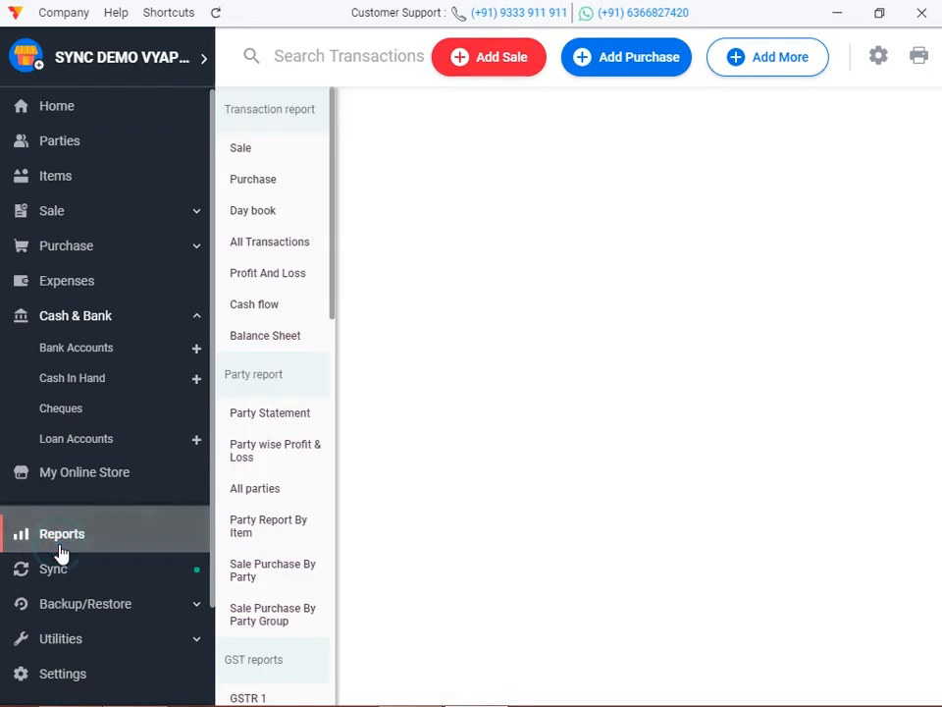
Filter Party wise Profit & Loss by Cash Sale, MITRAN, then RAM, and return Home.
{"action": "left_click", "coordinate": [284, 466]}
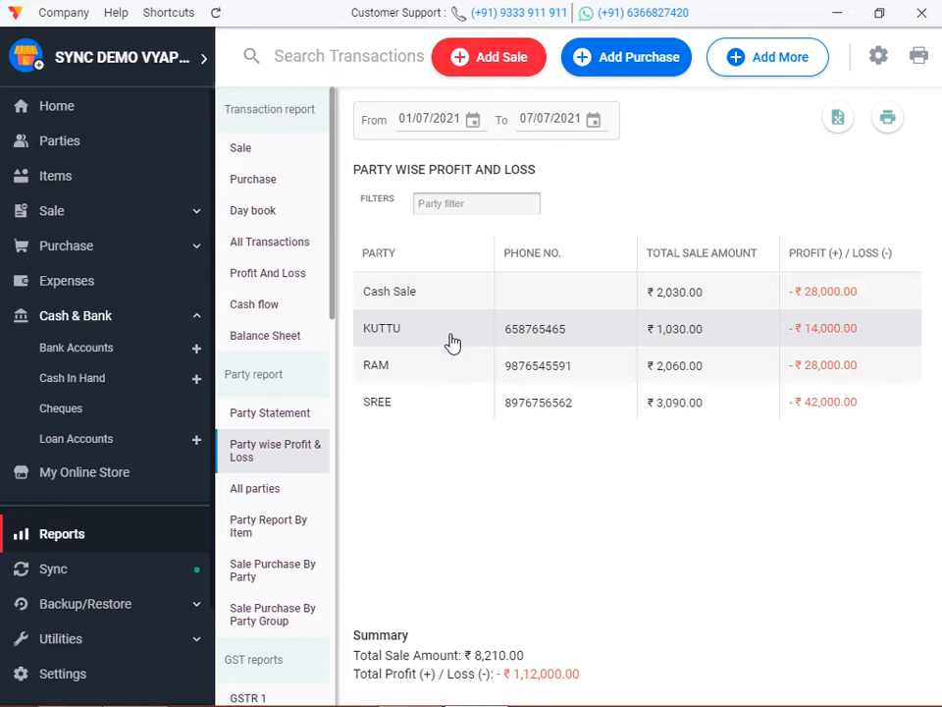
{"action": "left_click", "coordinate": [458, 205]}
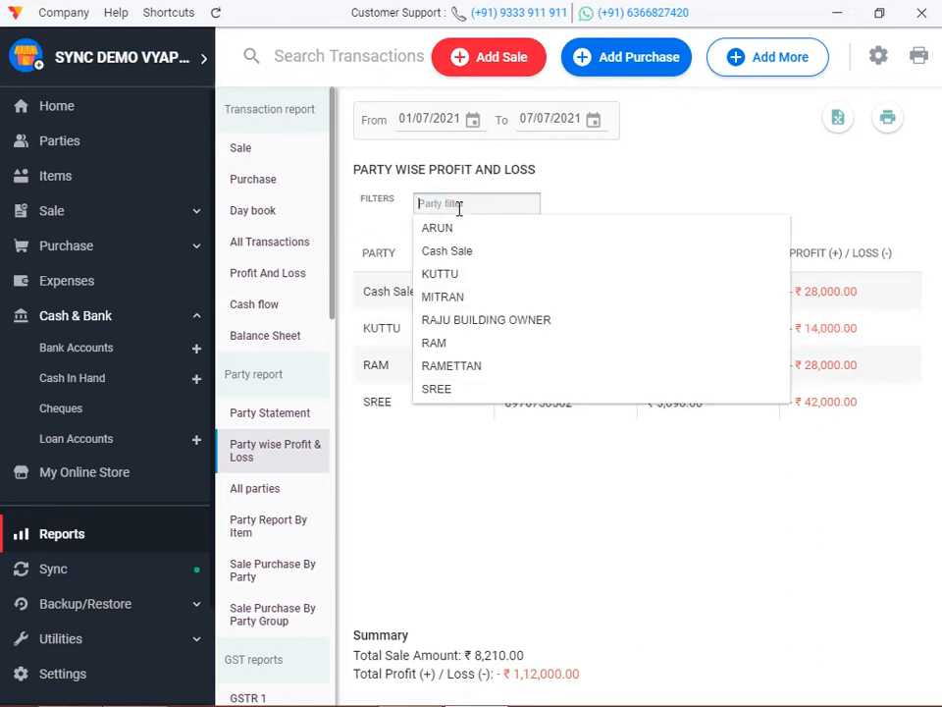
{"action": "left_click", "coordinate": [458, 252]}
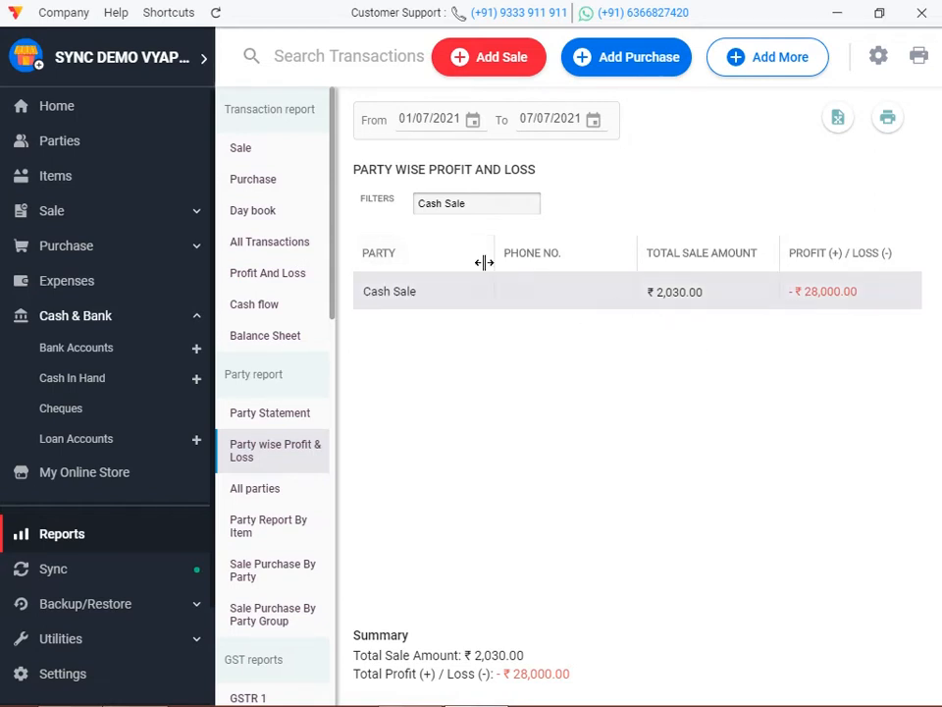
{"action": "left_click", "coordinate": [485, 202]}
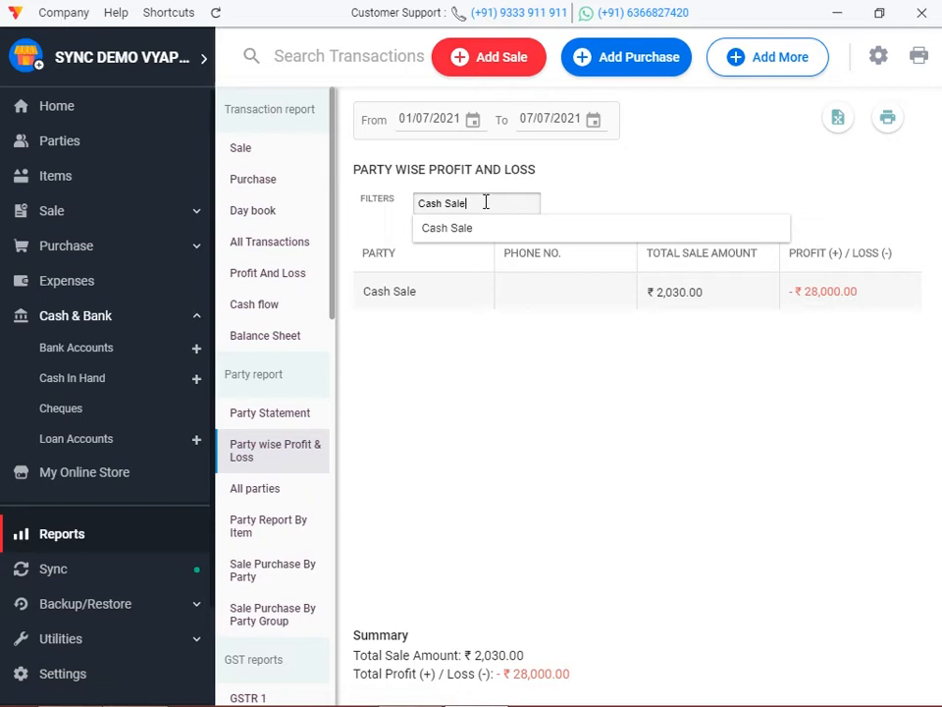
{"action": "key", "text": "BackSpace"}
{"action": "key", "text": "BackSpace"}
{"action": "key", "text": "BackSpace"}
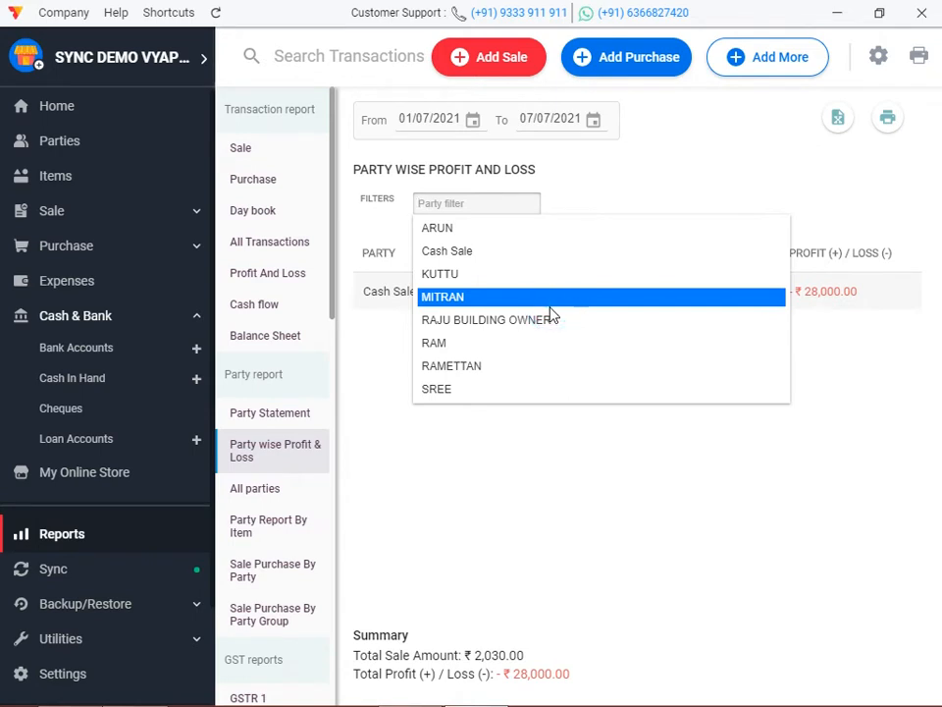
{"action": "left_click", "coordinate": [542, 305]}
{"action": "left_click", "coordinate": [481, 203]}
{"action": "key", "text": "BackSpace"}
{"action": "key", "text": "BackSpace"}
{"action": "key", "text": "BackSpace"}
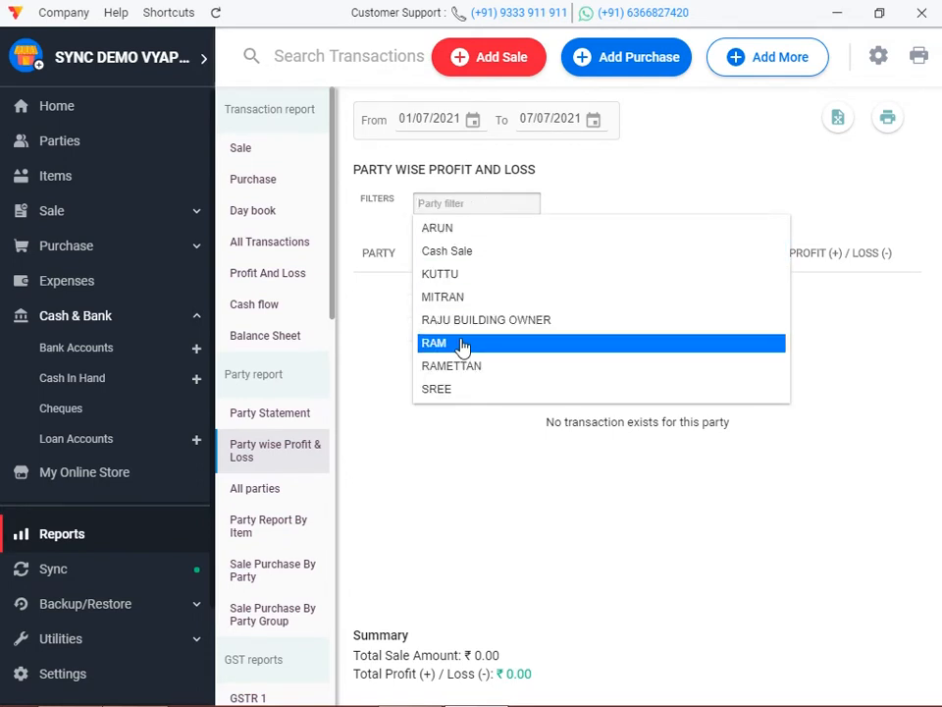
{"action": "left_click", "coordinate": [462, 344]}
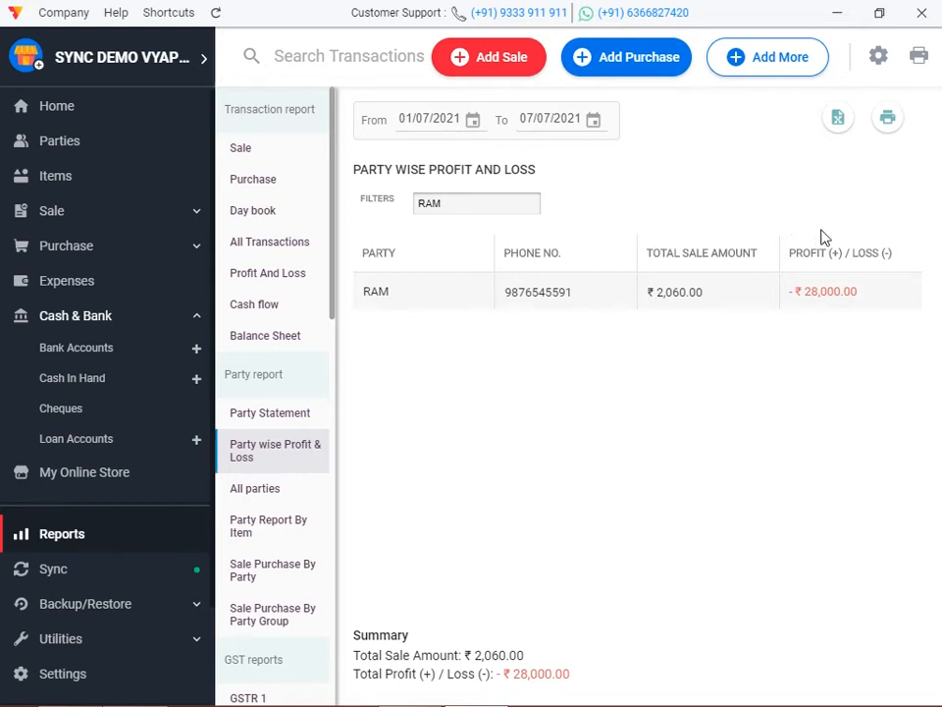
{"action": "left_click", "coordinate": [78, 116]}
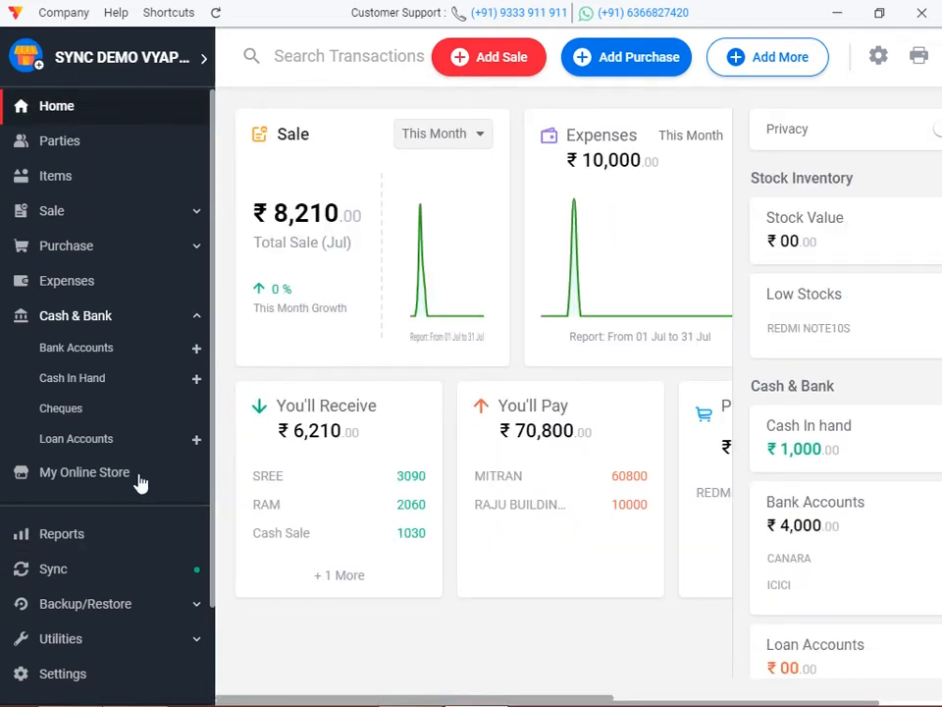
Check the Item Wise Discount report for REDMI NOTE10S, finding no items, then return Home.
{"action": "scroll", "coordinate": [138, 482], "scroll_direction": "down", "scroll_amount": 2}
{"action": "left_click", "coordinate": [101, 407]}
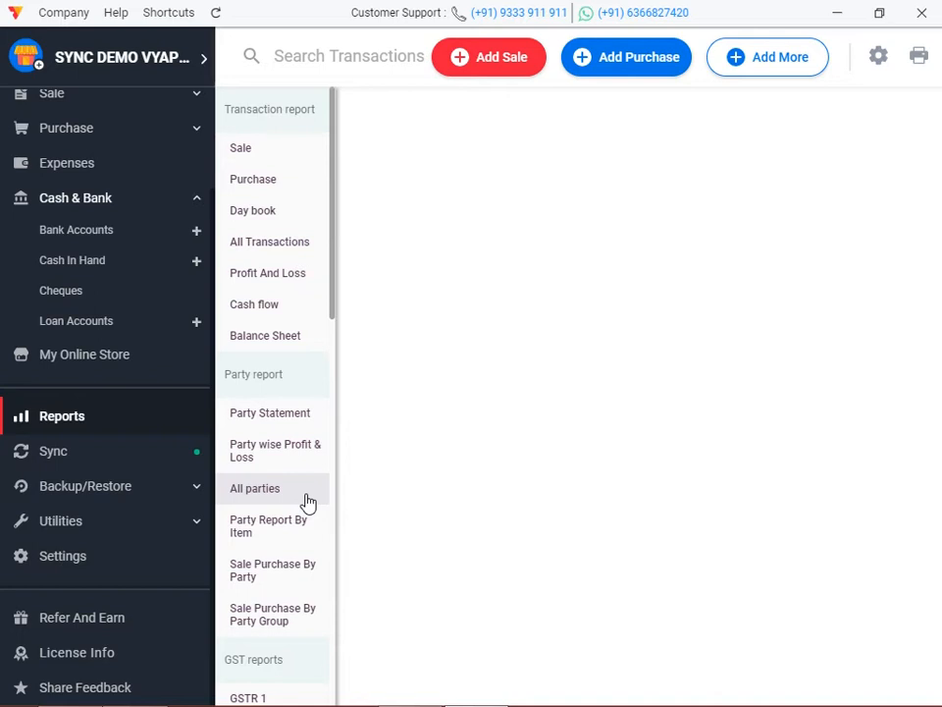
{"action": "scroll", "coordinate": [308, 501], "scroll_direction": "down", "scroll_amount": 4}
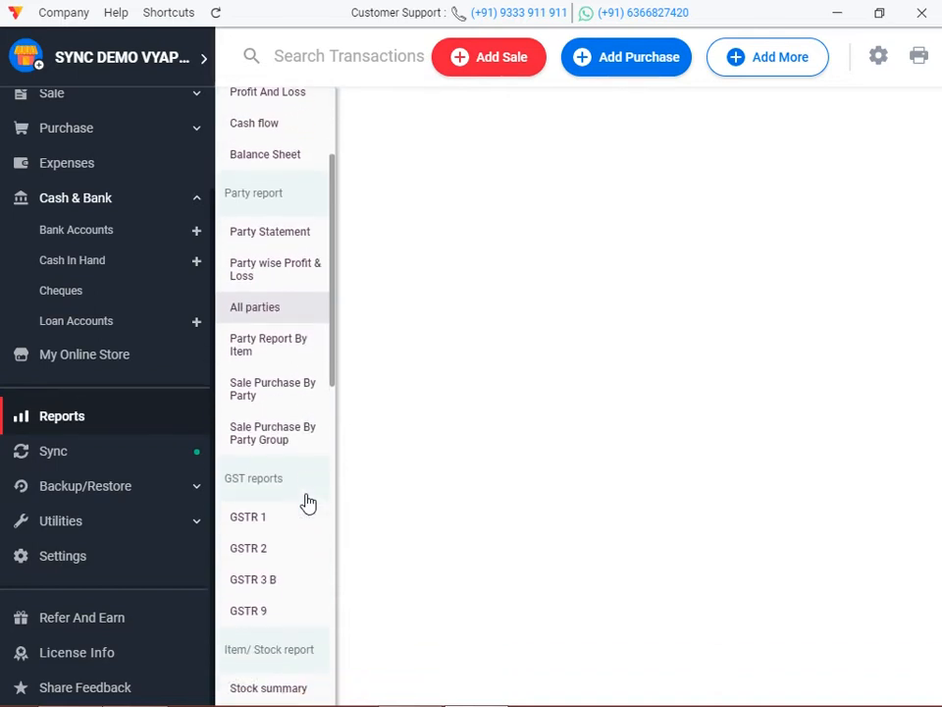
{"action": "scroll", "coordinate": [308, 502], "scroll_direction": "down", "scroll_amount": 5}
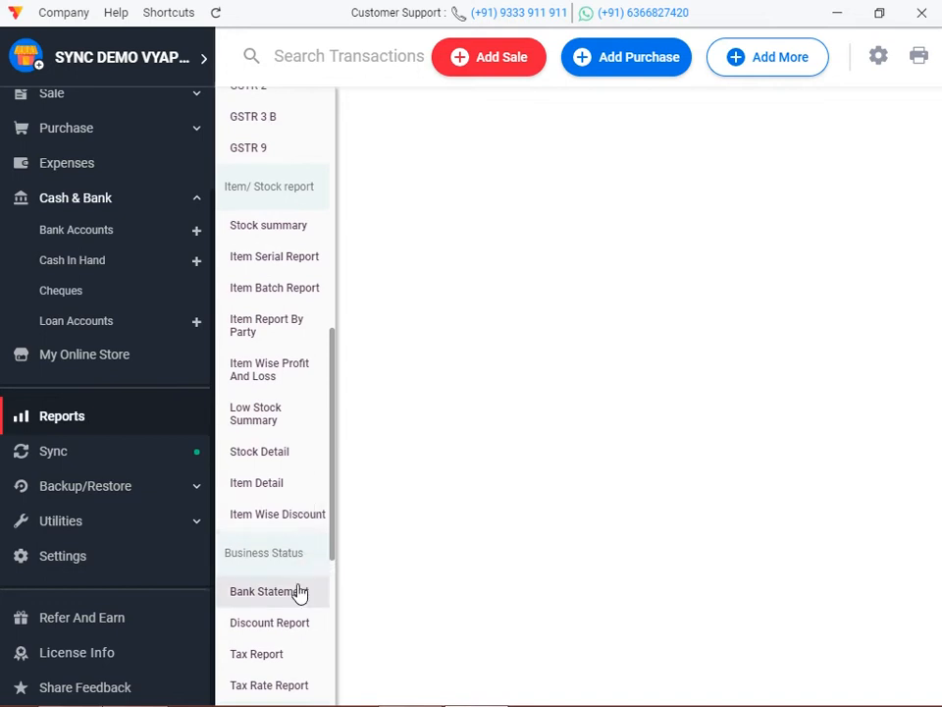
{"action": "left_click", "coordinate": [273, 523]}
{"action": "left_click", "coordinate": [488, 246]}
{"action": "left_click", "coordinate": [471, 271]}
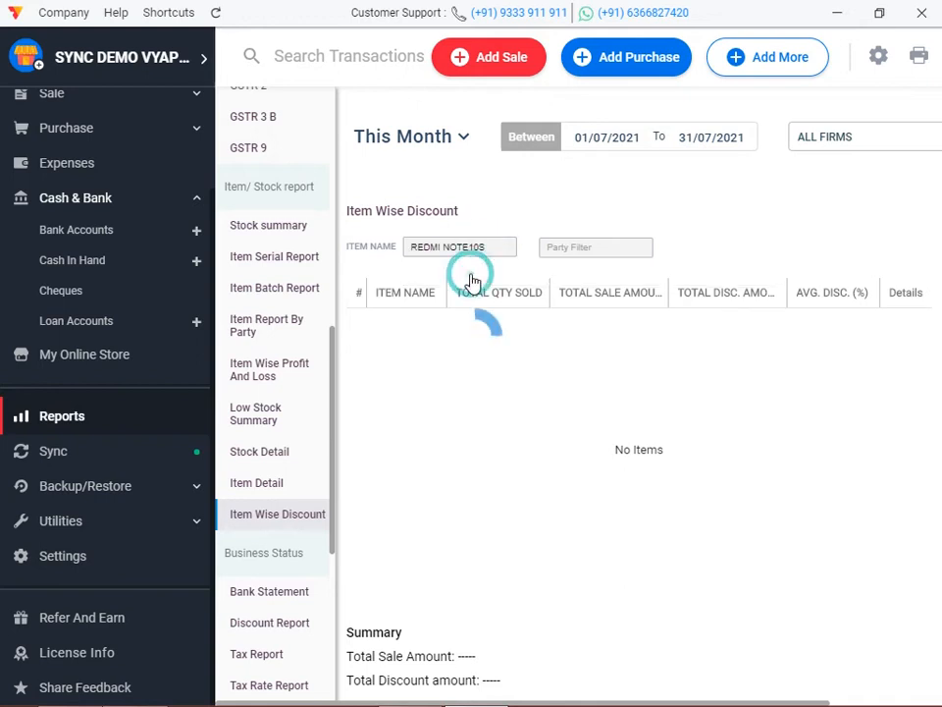
{"action": "left_click", "coordinate": [603, 129]}
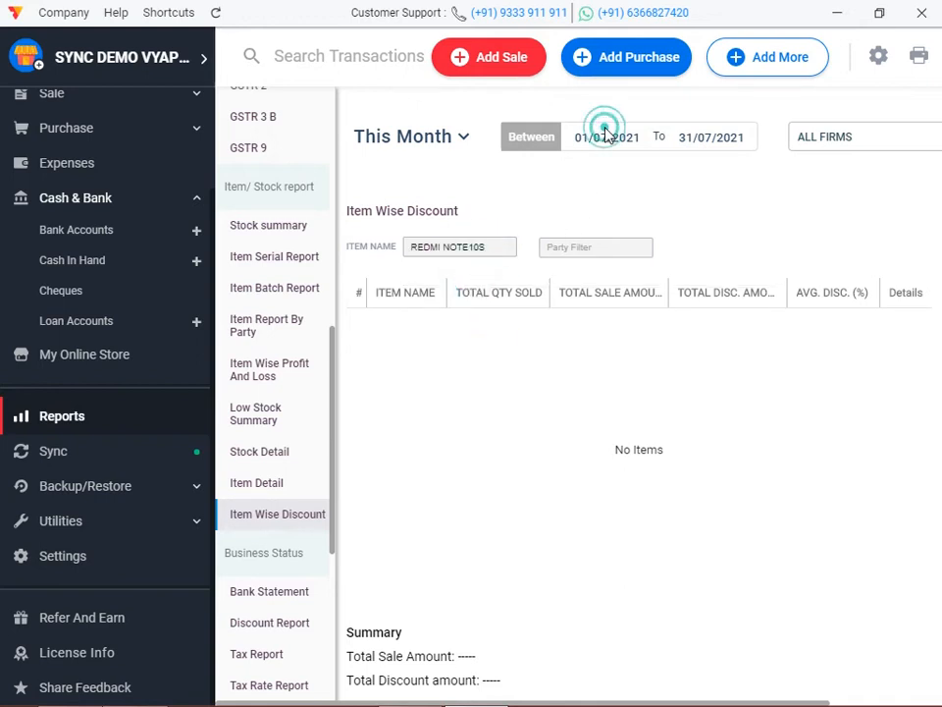
{"action": "left_click", "coordinate": [606, 145]}
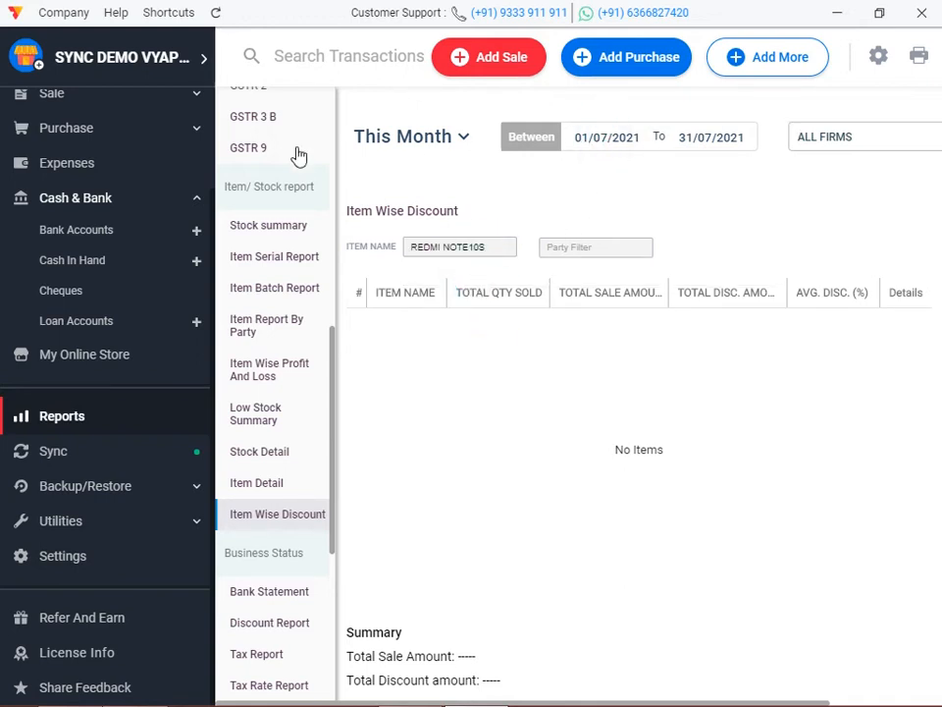
{"action": "scroll", "coordinate": [91, 155], "scroll_direction": "up", "scroll_amount": 2}
{"action": "left_click", "coordinate": [83, 110]}
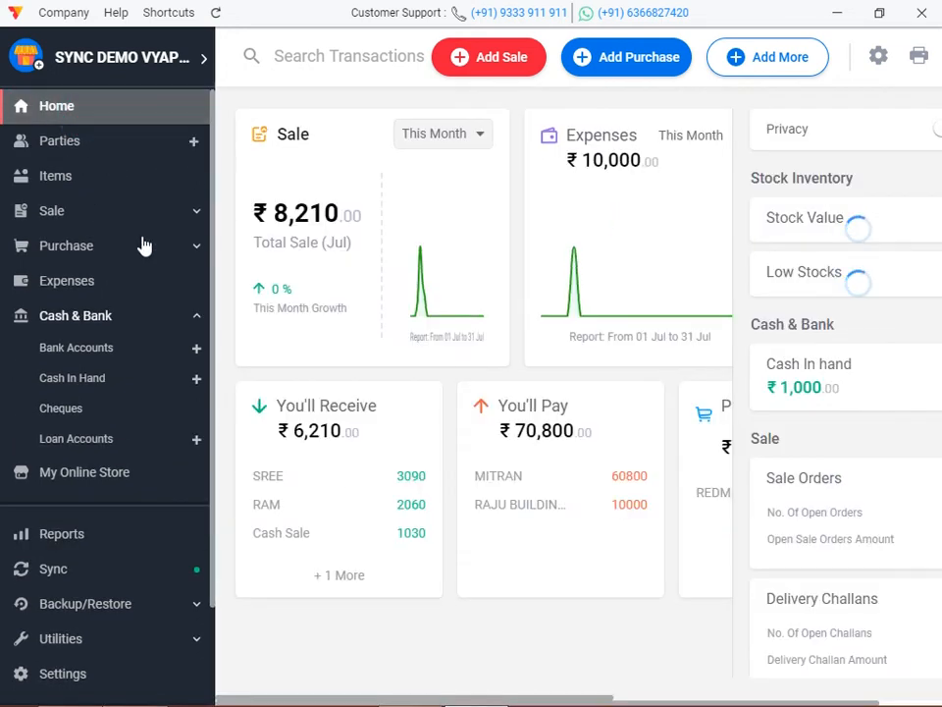
Add a 100 discount to REDMI NOTE10S on RAM's sale invoice 7 and save it despite low stock.
{"action": "left_click", "coordinate": [115, 211]}
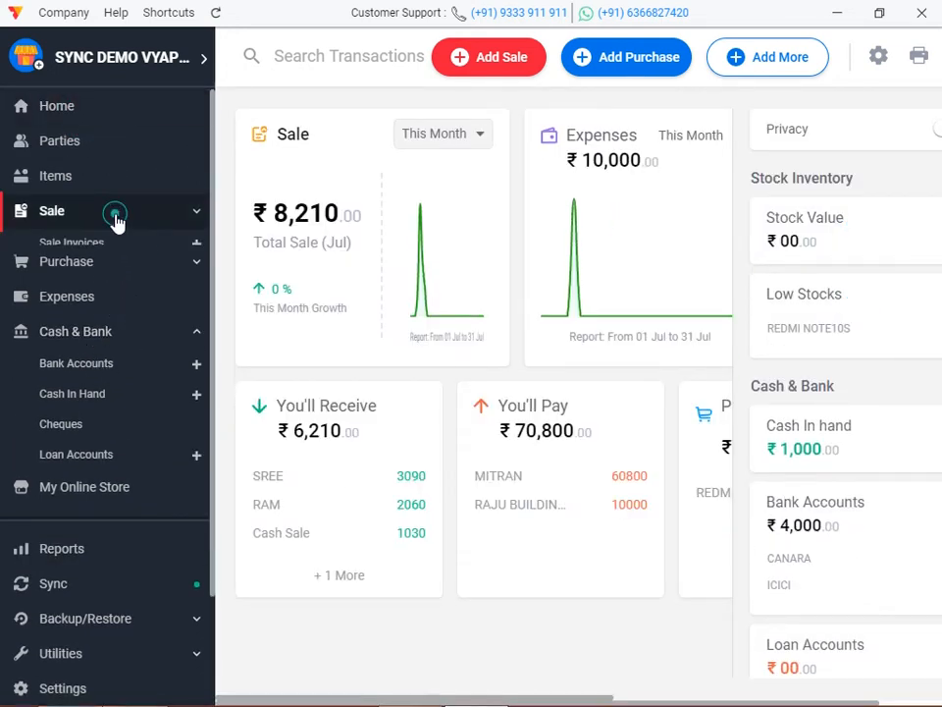
{"action": "left_click", "coordinate": [114, 248]}
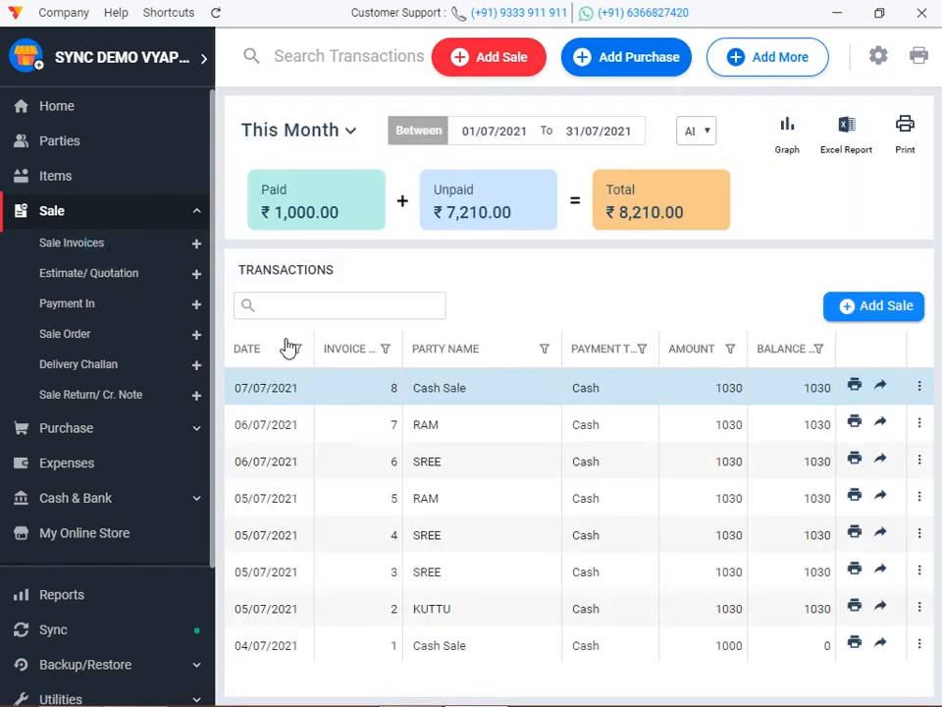
{"action": "double_click", "coordinate": [428, 428]}
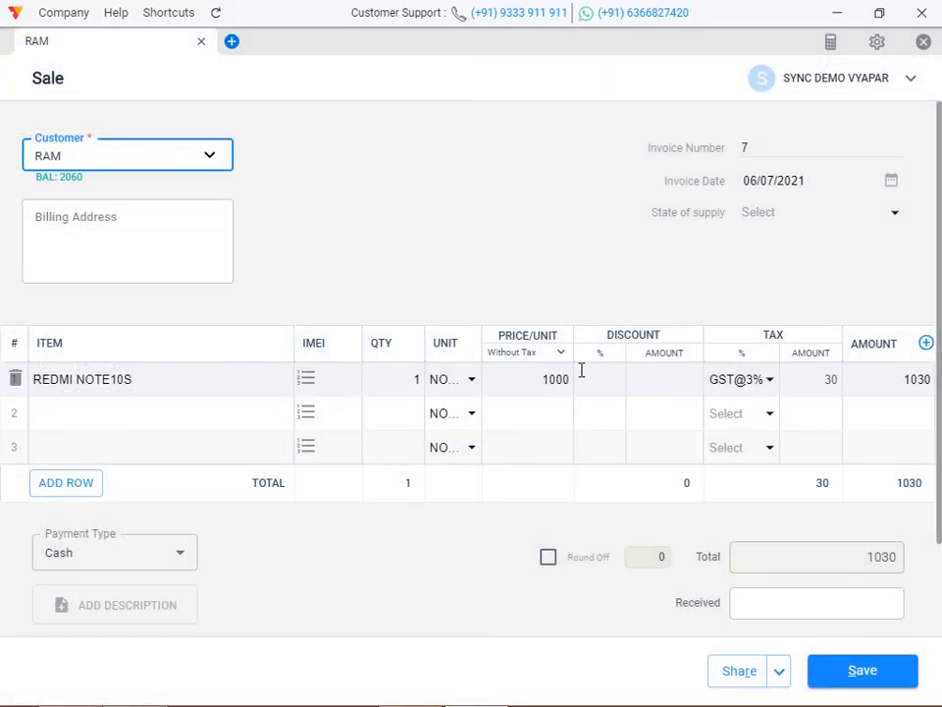
{"action": "left_click", "coordinate": [656, 373]}
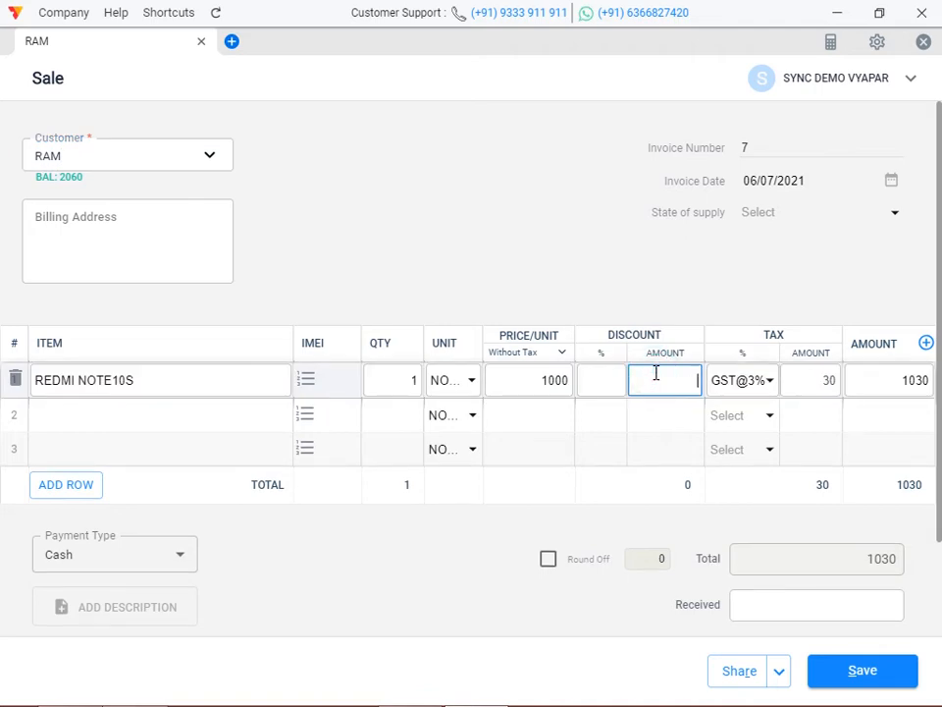
{"action": "type", "text": "100"}
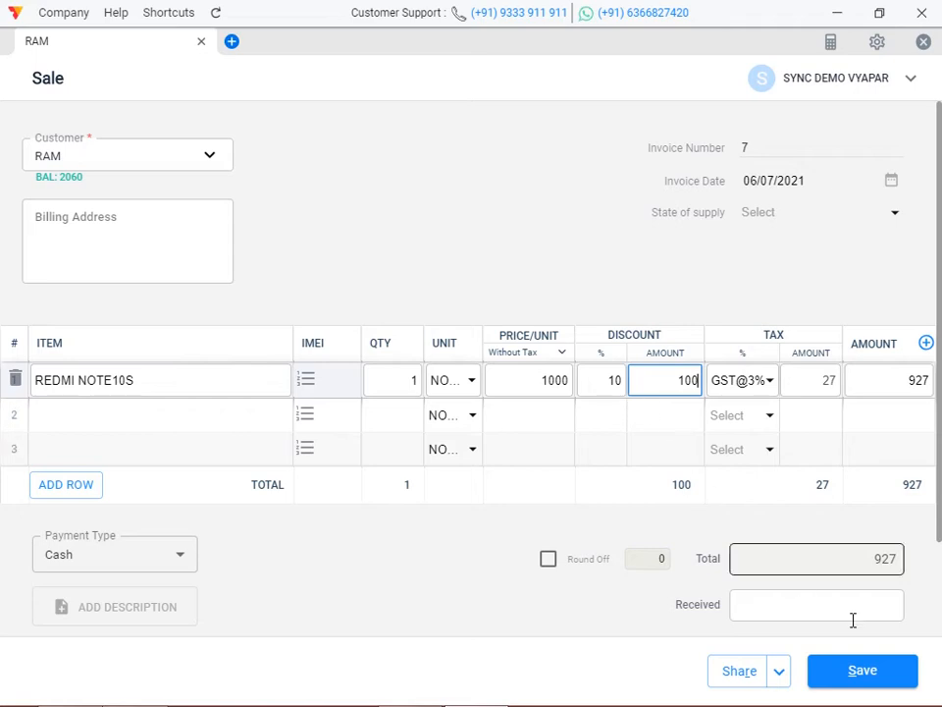
{"action": "left_click", "coordinate": [884, 671]}
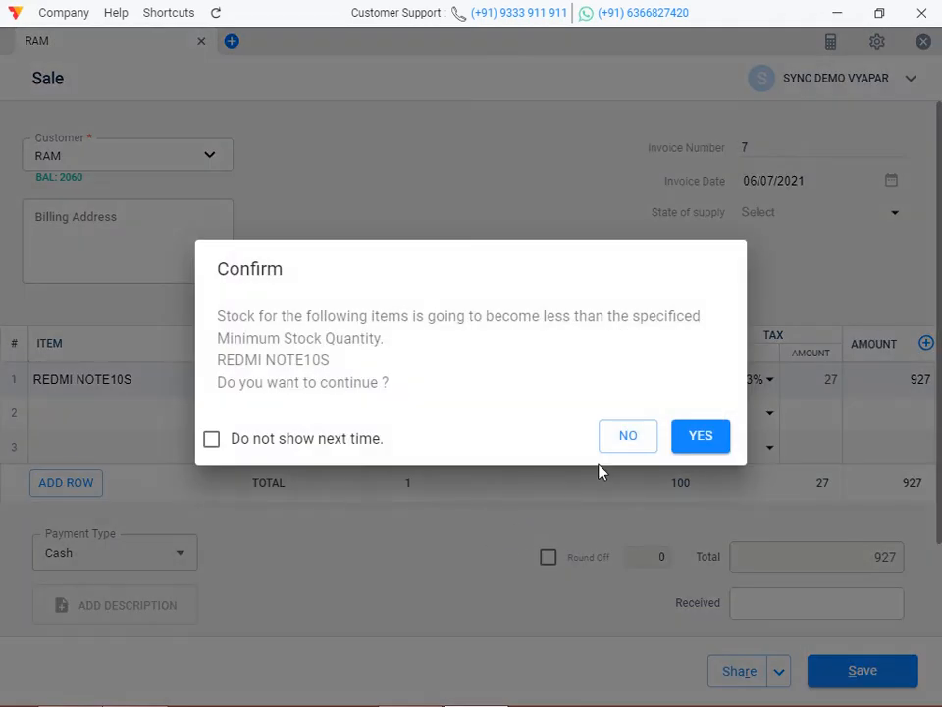
{"action": "left_click", "coordinate": [702, 450]}
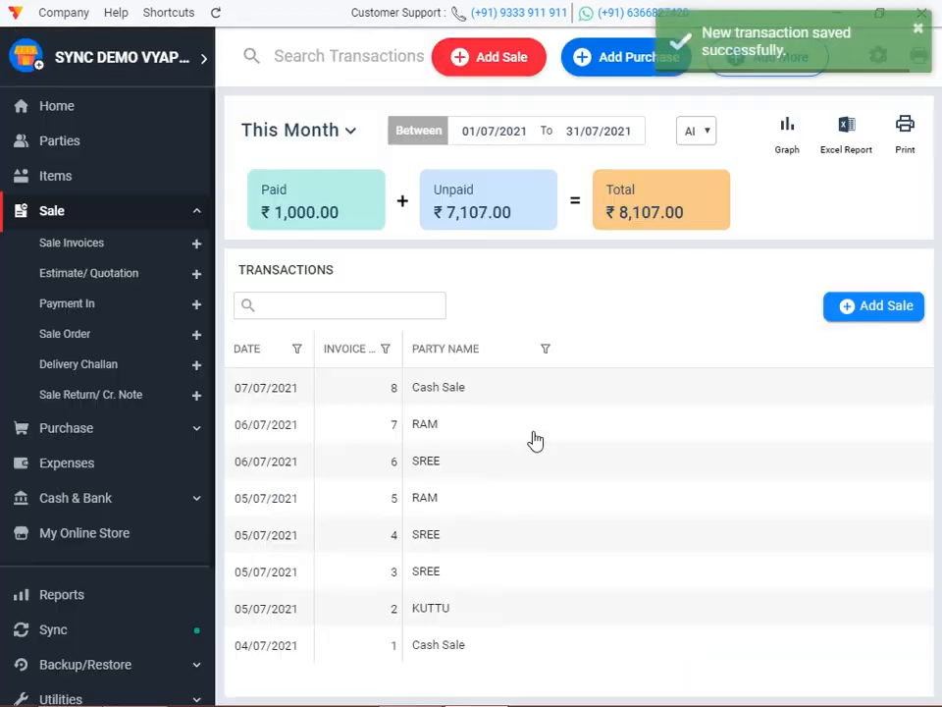
View the Item Wise Discount report showing REDMI NOTE10S at ₹927.00 with ₹100.00 discount, and inspect its details.
{"action": "left_click", "coordinate": [26, 110]}
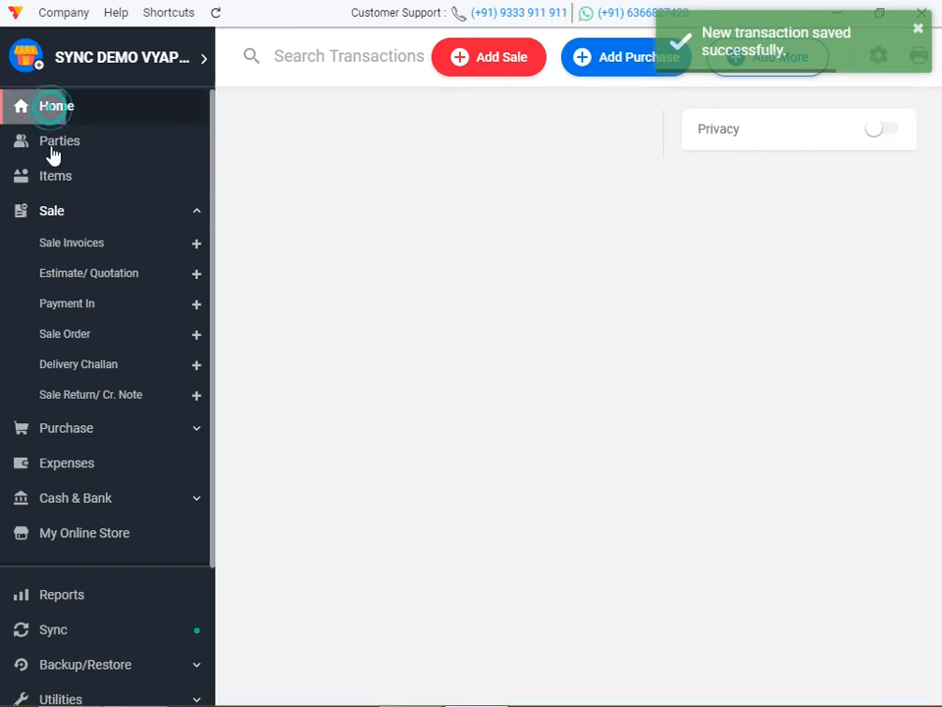
{"action": "left_click", "coordinate": [65, 601]}
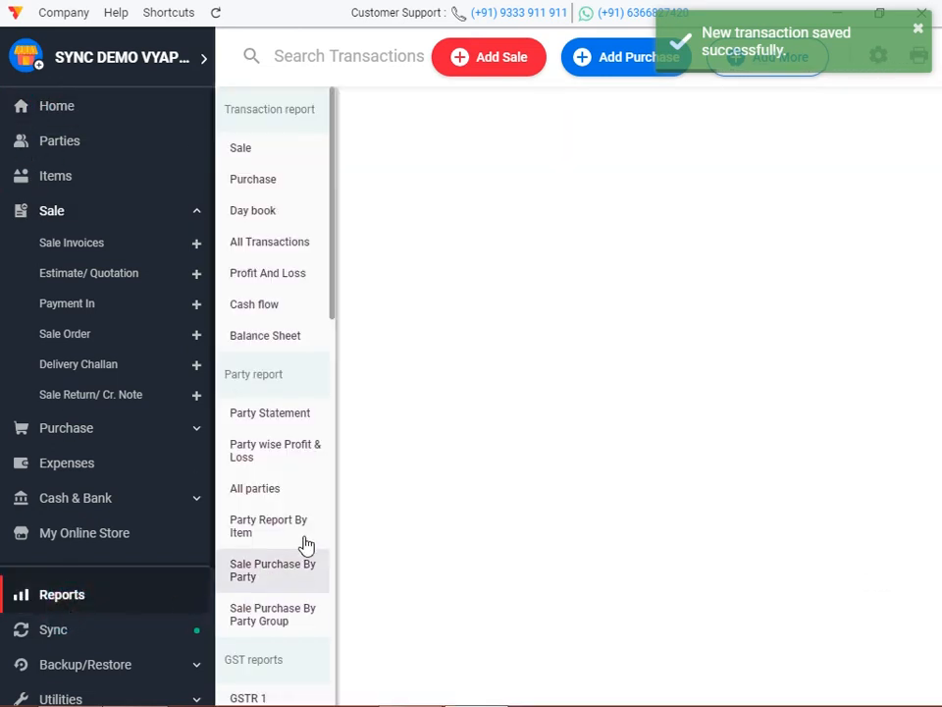
{"action": "scroll", "coordinate": [309, 545], "scroll_direction": "down", "scroll_amount": 1}
{"action": "scroll", "coordinate": [294, 538], "scroll_direction": "down", "scroll_amount": 5}
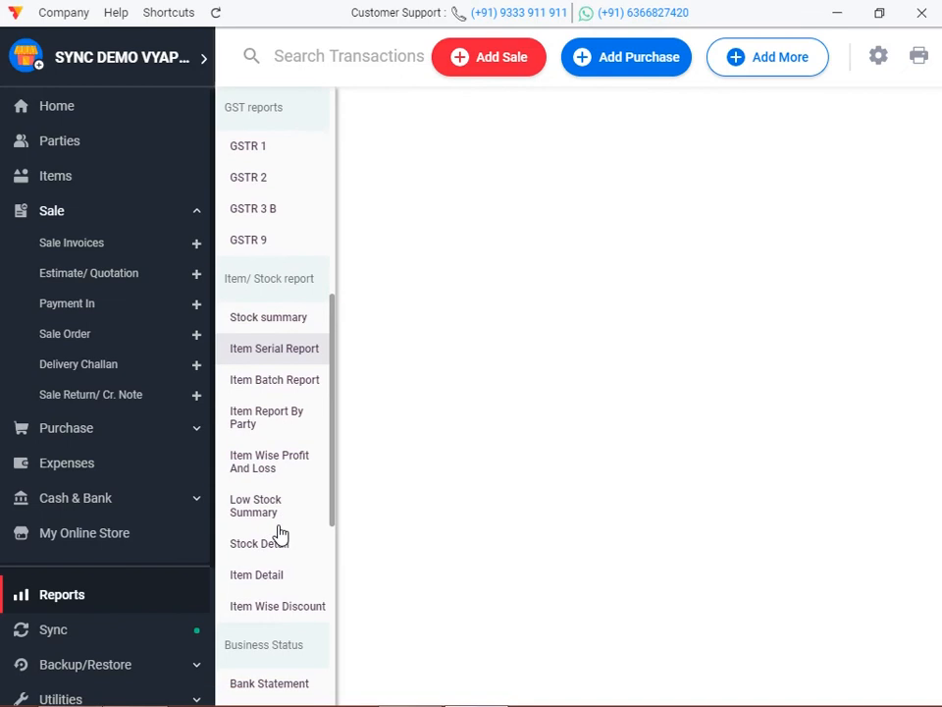
{"action": "left_click", "coordinate": [279, 603]}
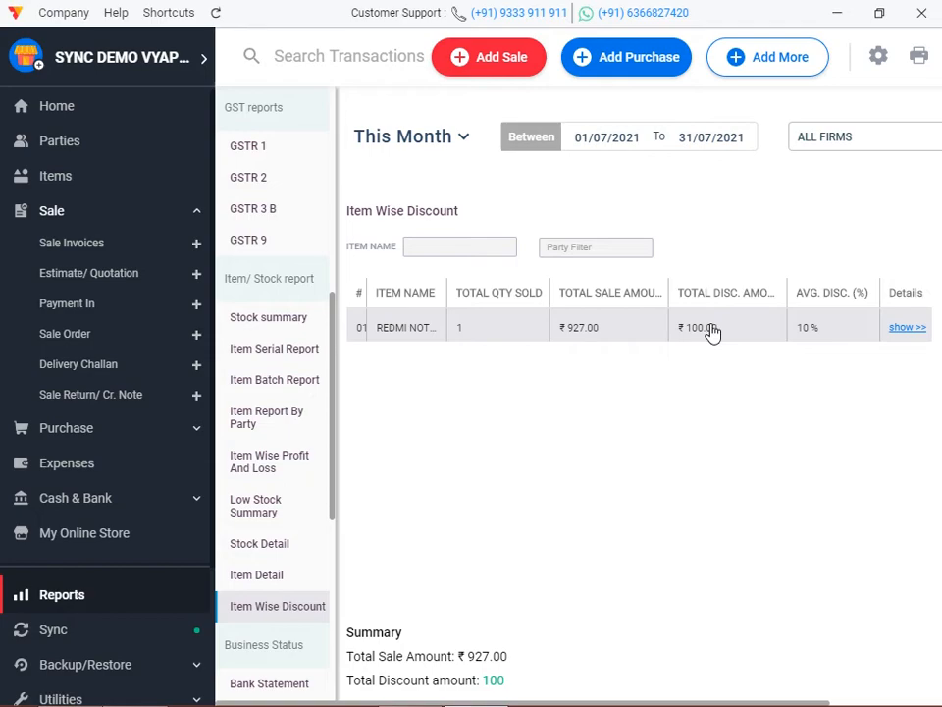
{"action": "left_click", "coordinate": [904, 328]}
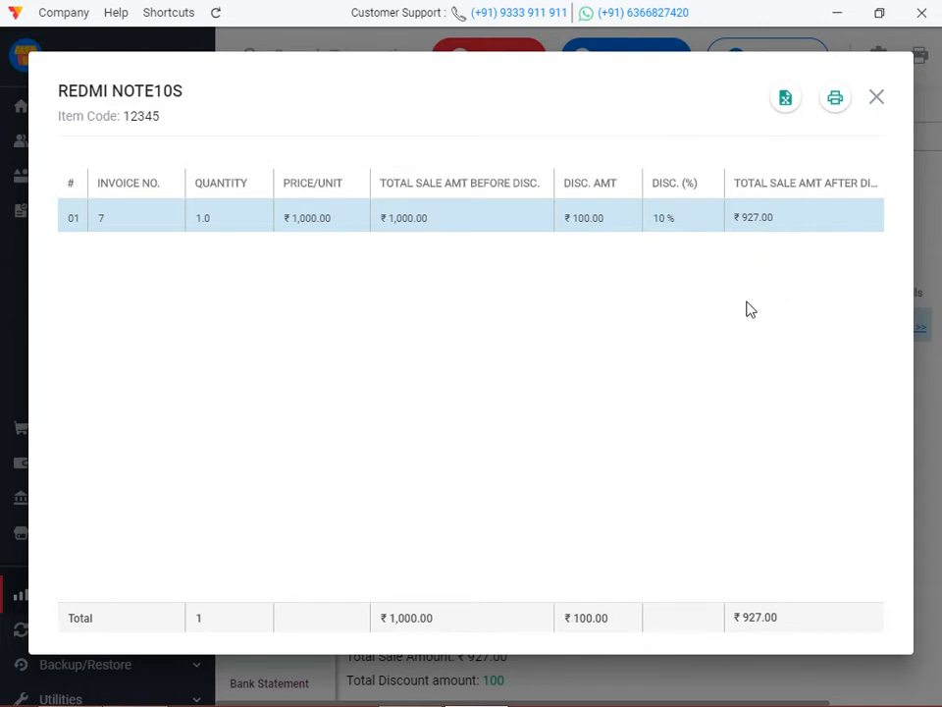
{"action": "left_click", "coordinate": [877, 99]}
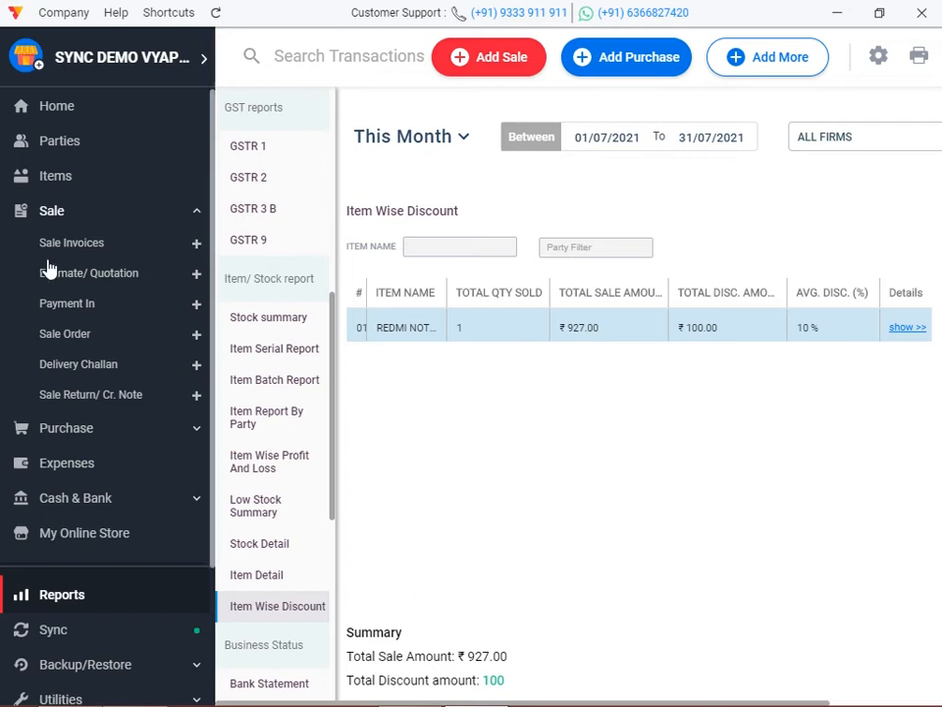
Open RAM's invoice 7 from Sale Invoices, close it, and return to the dashboard.
{"action": "left_click", "coordinate": [92, 244]}
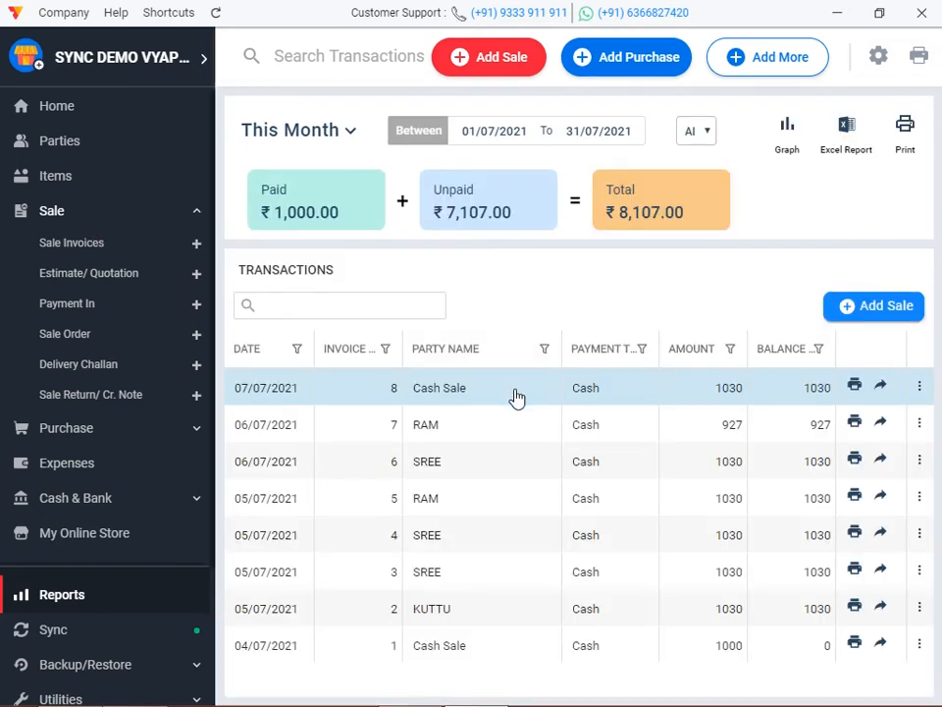
{"action": "left_click", "coordinate": [448, 426]}
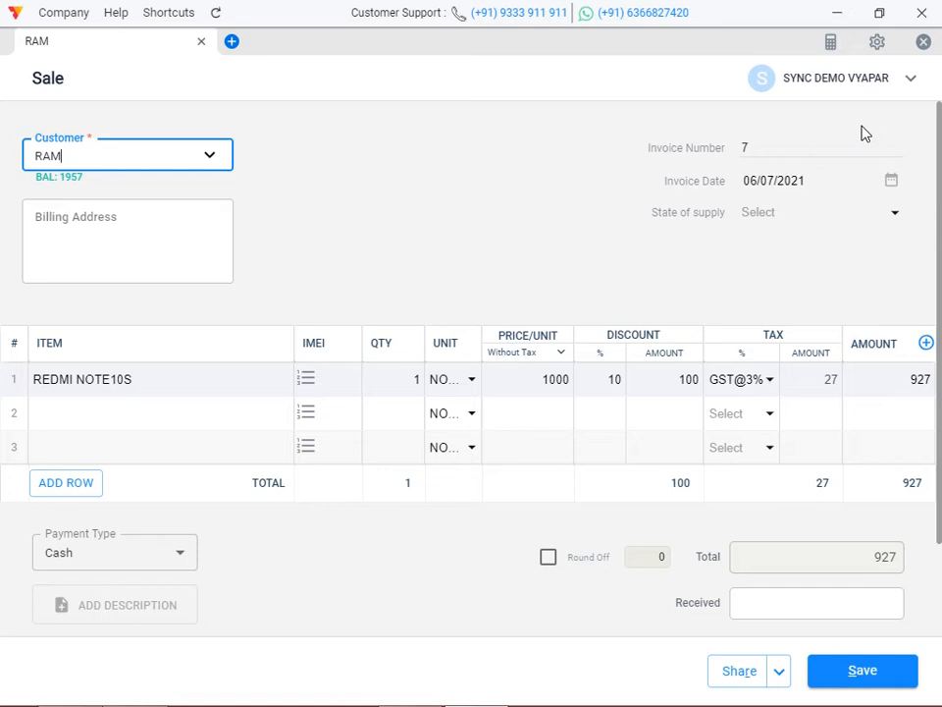
{"action": "left_click", "coordinate": [926, 42]}
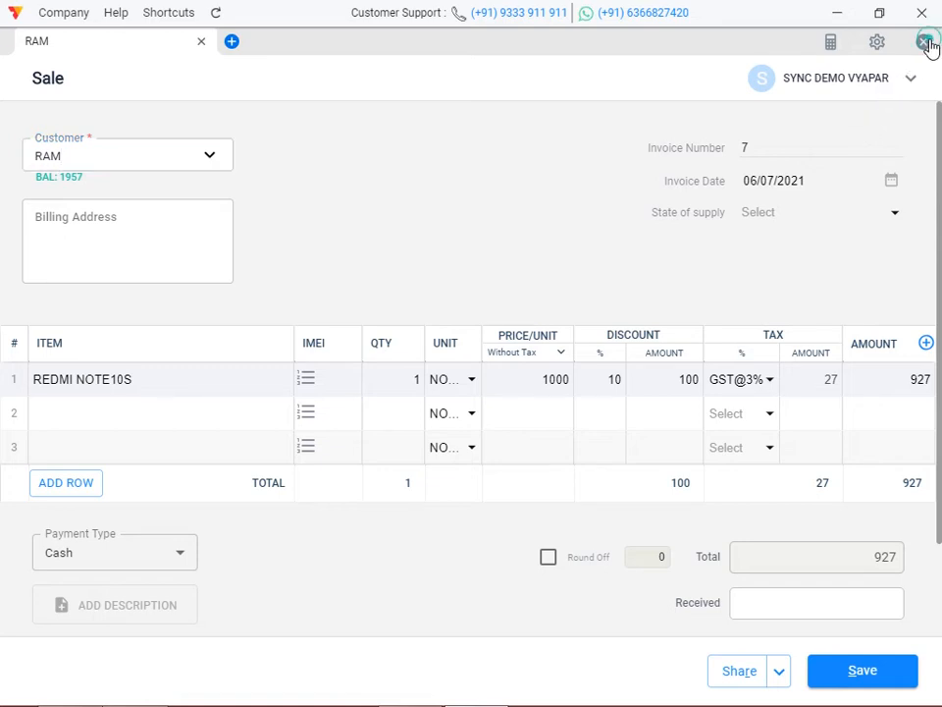
{"action": "left_click", "coordinate": [599, 405]}
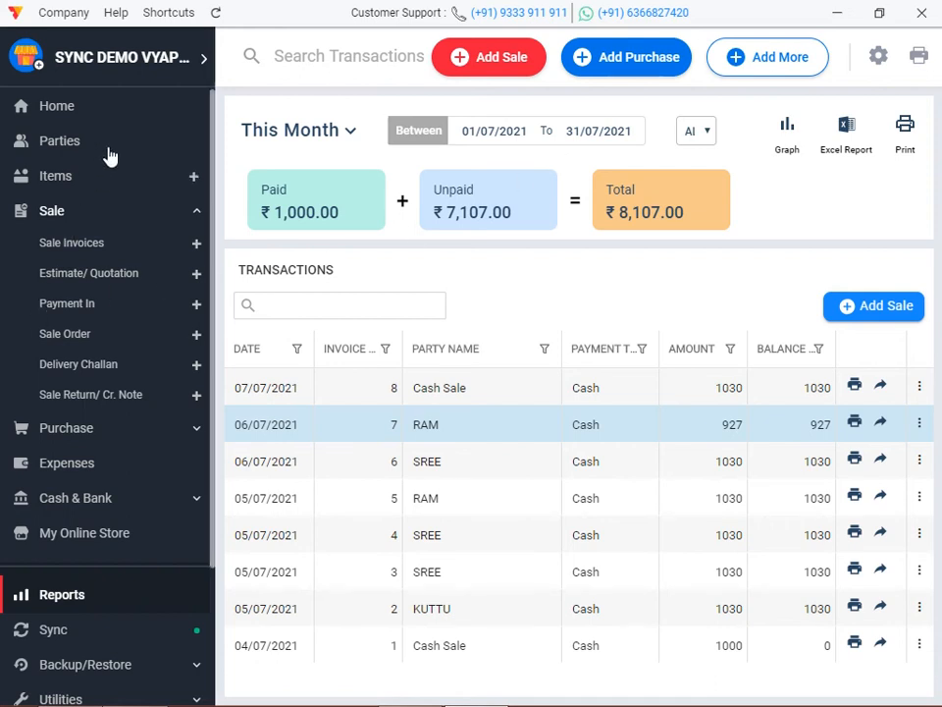
{"action": "left_click", "coordinate": [83, 103]}
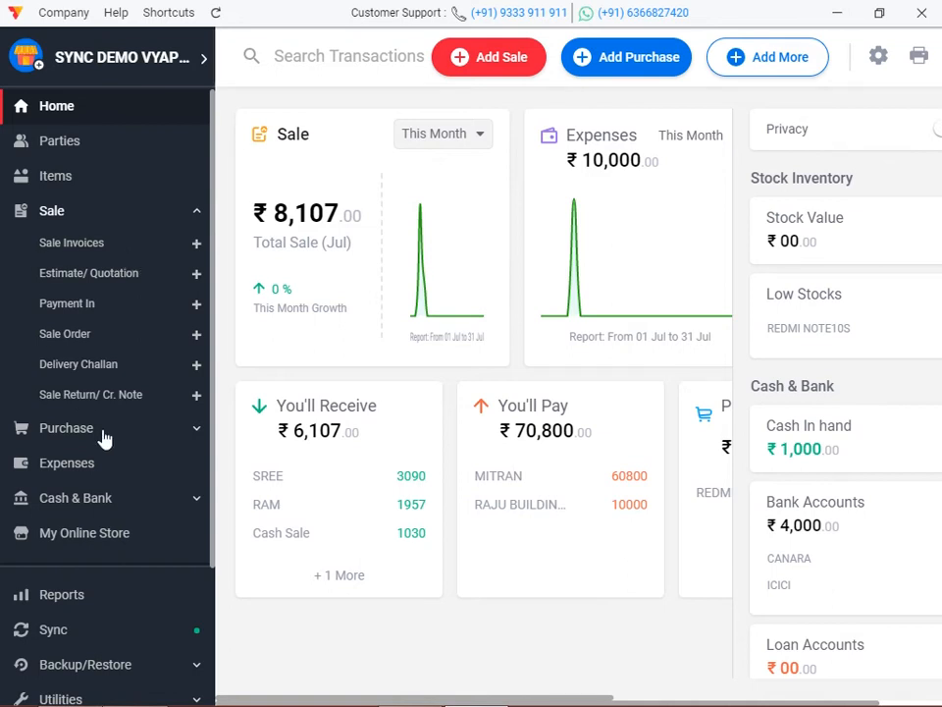
Record Payment-In receipt 2 from RAM under SYNC DEMO VYAPAR into ICICI, and save it.
{"action": "left_click", "coordinate": [790, 63]}
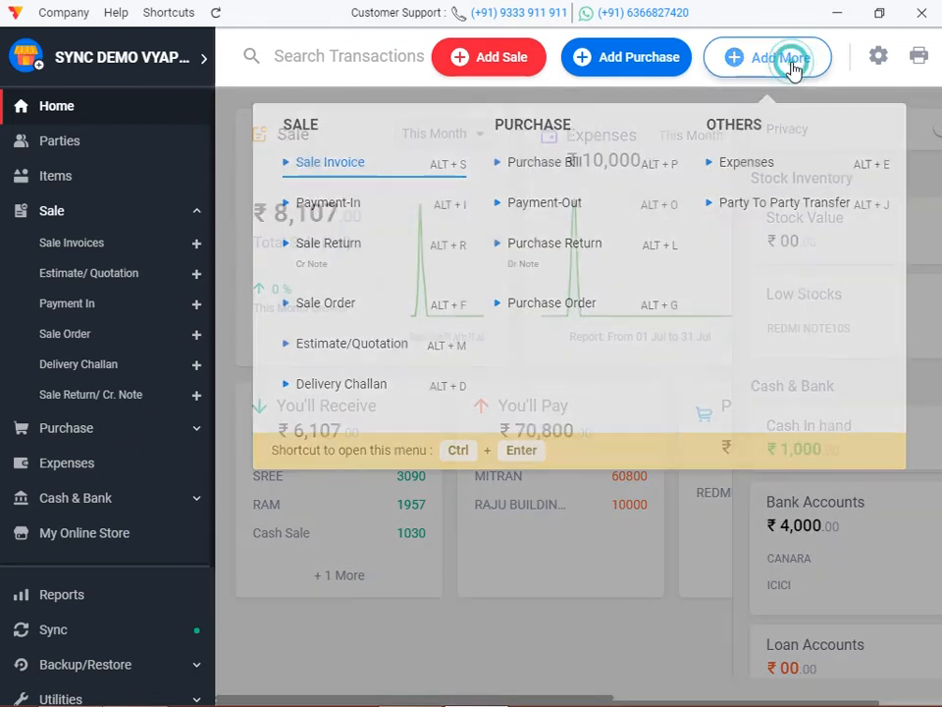
{"action": "left_click", "coordinate": [356, 205]}
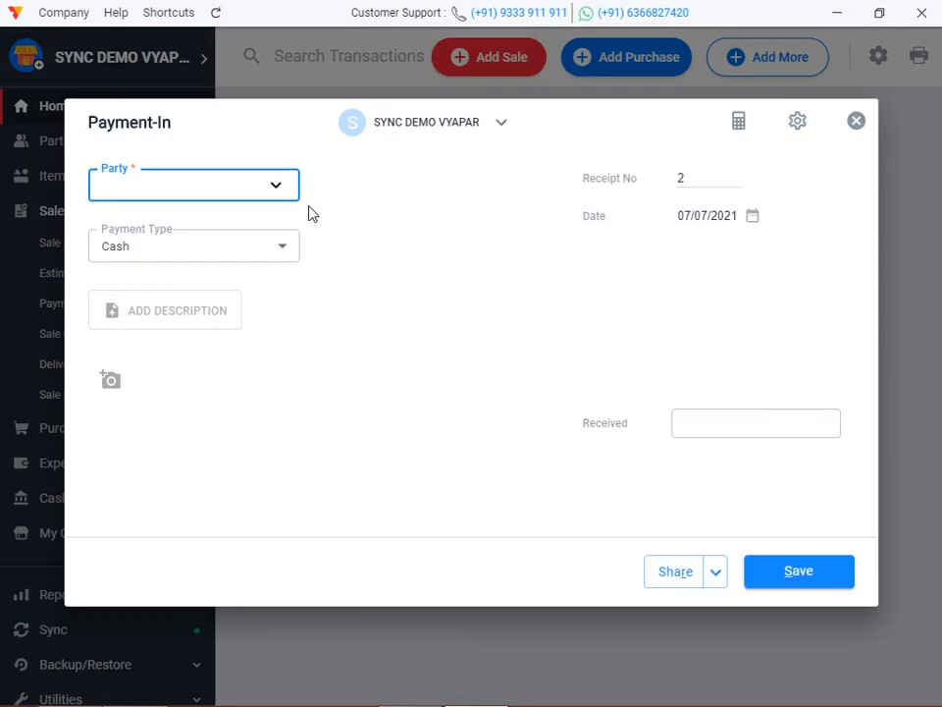
{"action": "left_click", "coordinate": [409, 136]}
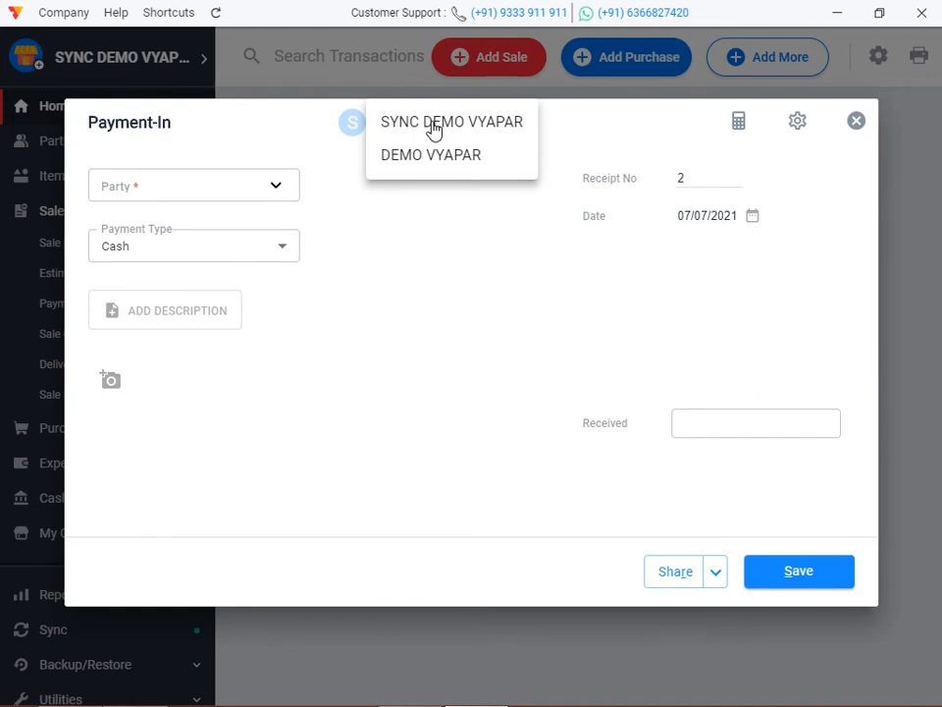
{"action": "left_click", "coordinate": [433, 128]}
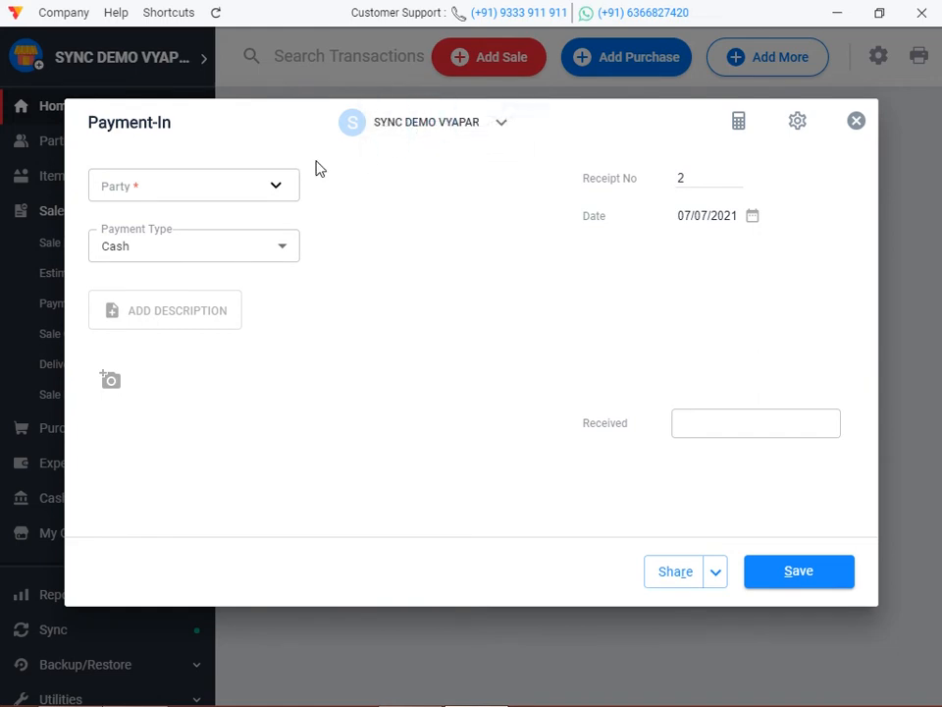
{"action": "left_click", "coordinate": [261, 182]}
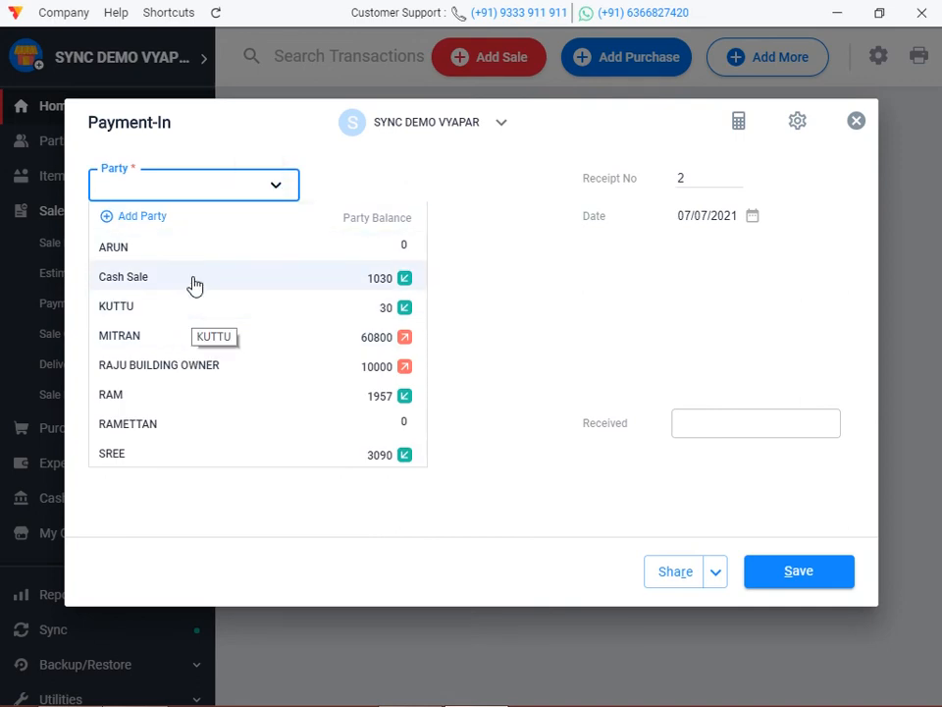
{"action": "left_click", "coordinate": [195, 398]}
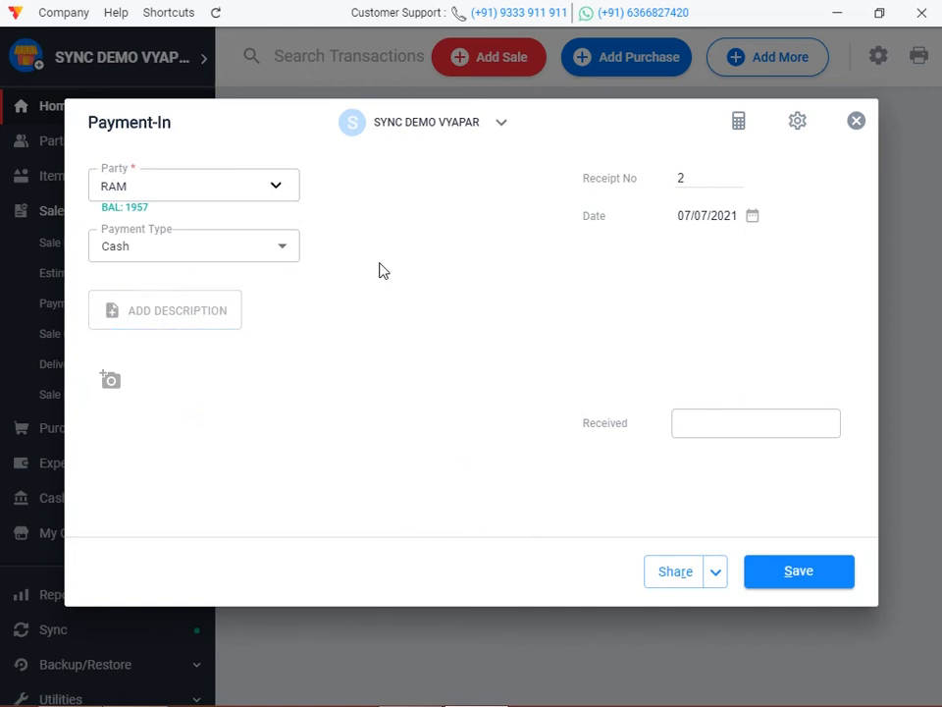
{"action": "left_click", "coordinate": [228, 256]}
{"action": "left_click", "coordinate": [180, 342]}
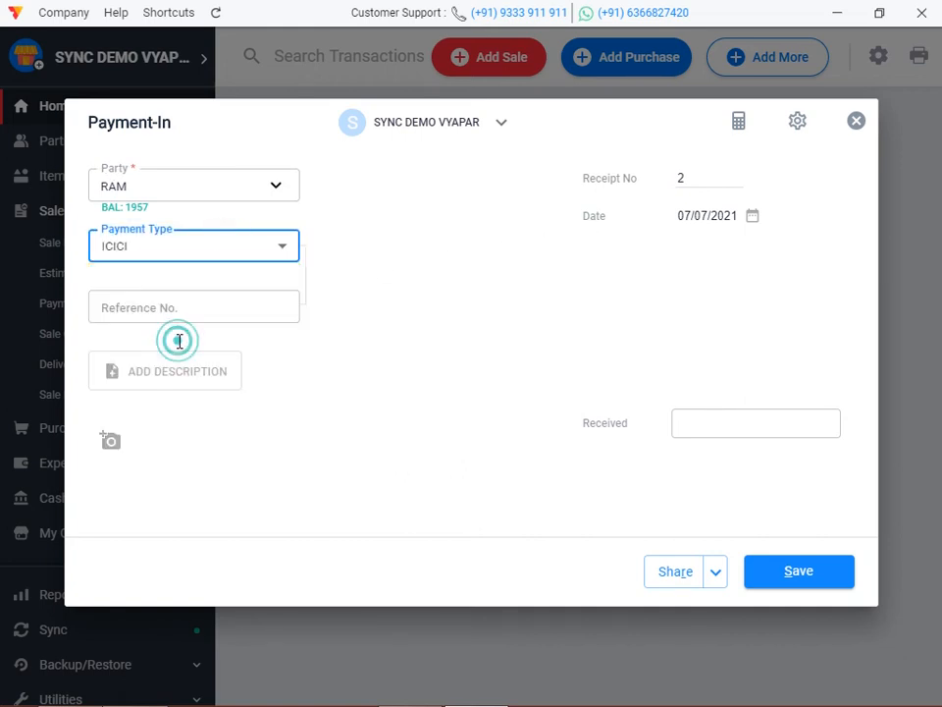
{"action": "left_click", "coordinate": [800, 572]}
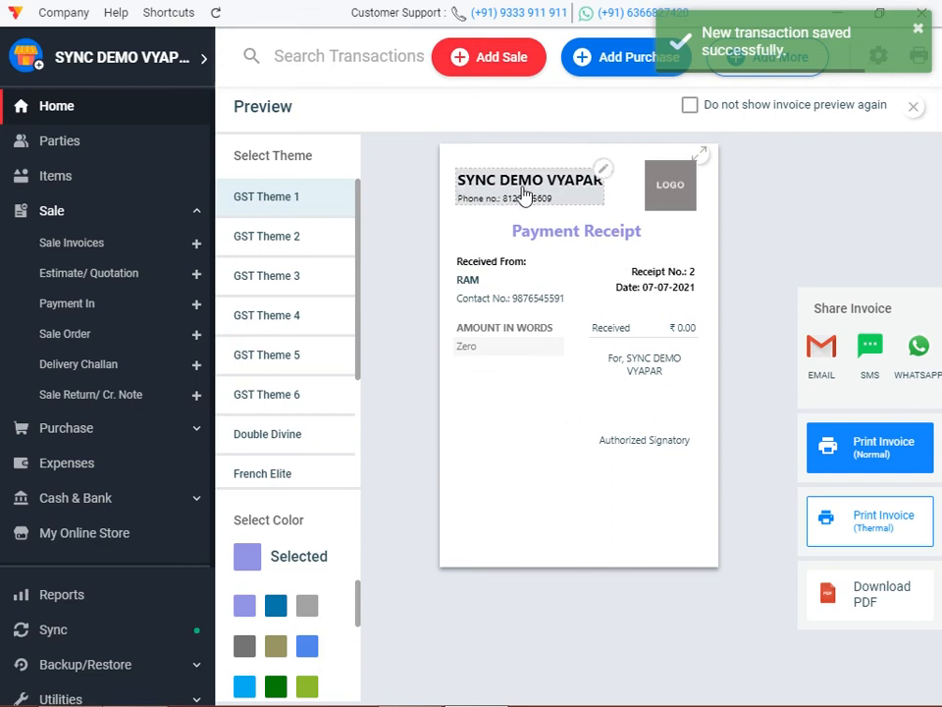
{"action": "left_click", "coordinate": [83, 102]}
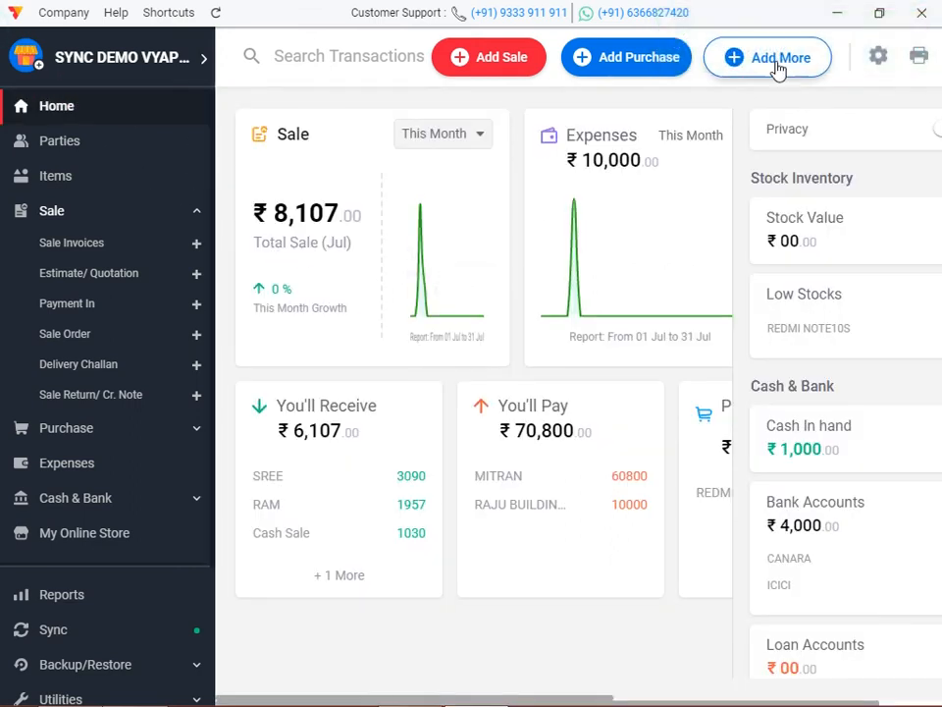
Record another Payment-In from a different party under DEMO VYAPAR into CANARA, and save it.
{"action": "left_click", "coordinate": [768, 65]}
{"action": "left_click", "coordinate": [403, 204]}
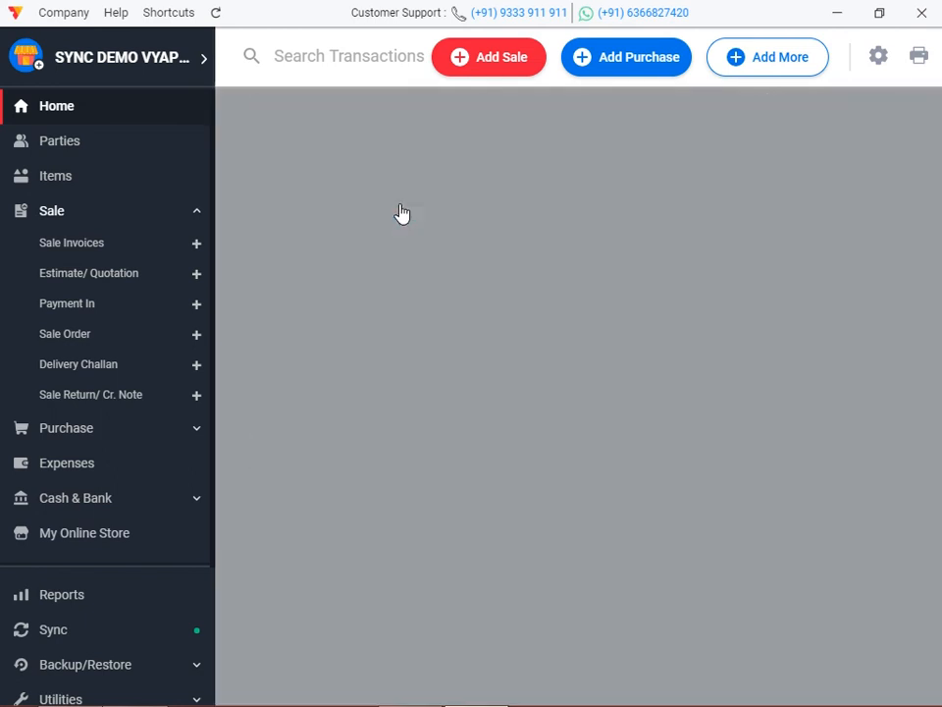
{"action": "left_click", "coordinate": [227, 181]}
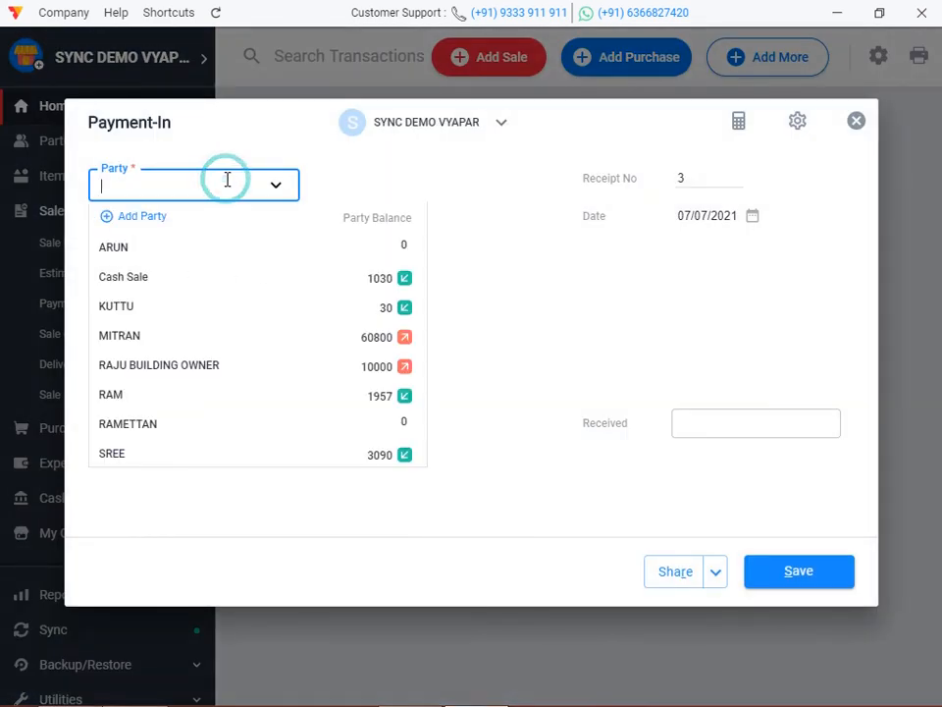
{"action": "left_click", "coordinate": [191, 456]}
{"action": "left_click", "coordinate": [221, 253]}
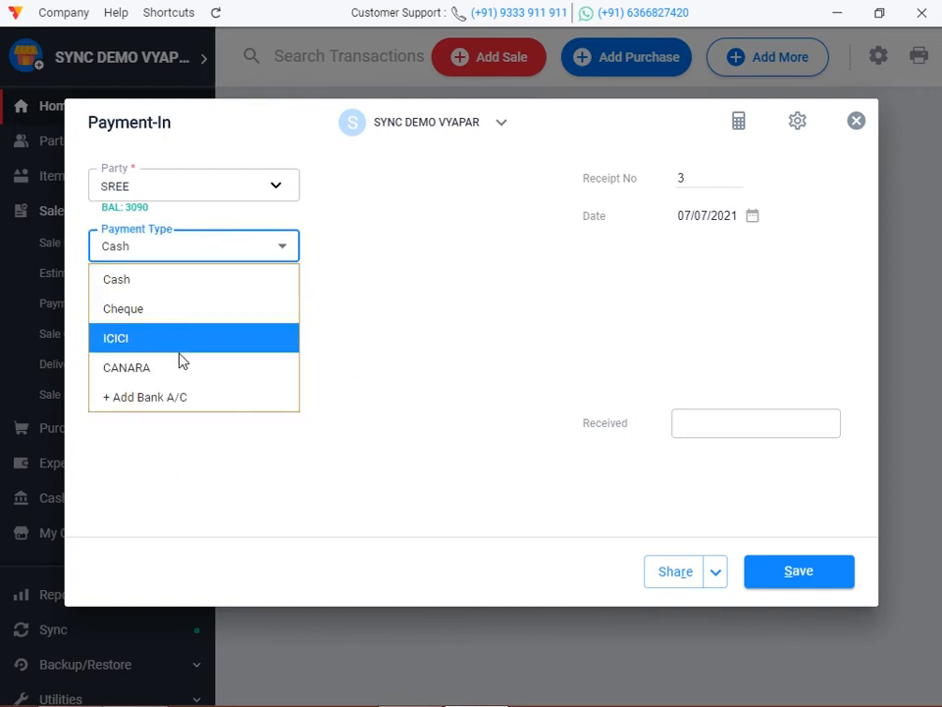
{"action": "left_click", "coordinate": [483, 125]}
{"action": "left_click", "coordinate": [463, 161]}
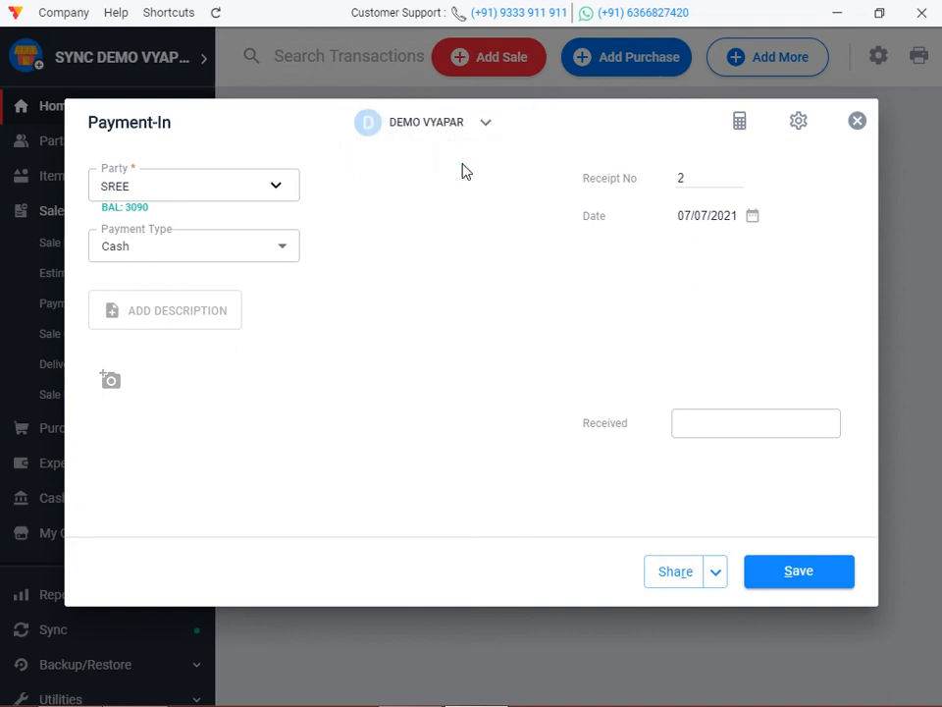
{"action": "left_click", "coordinate": [238, 253]}
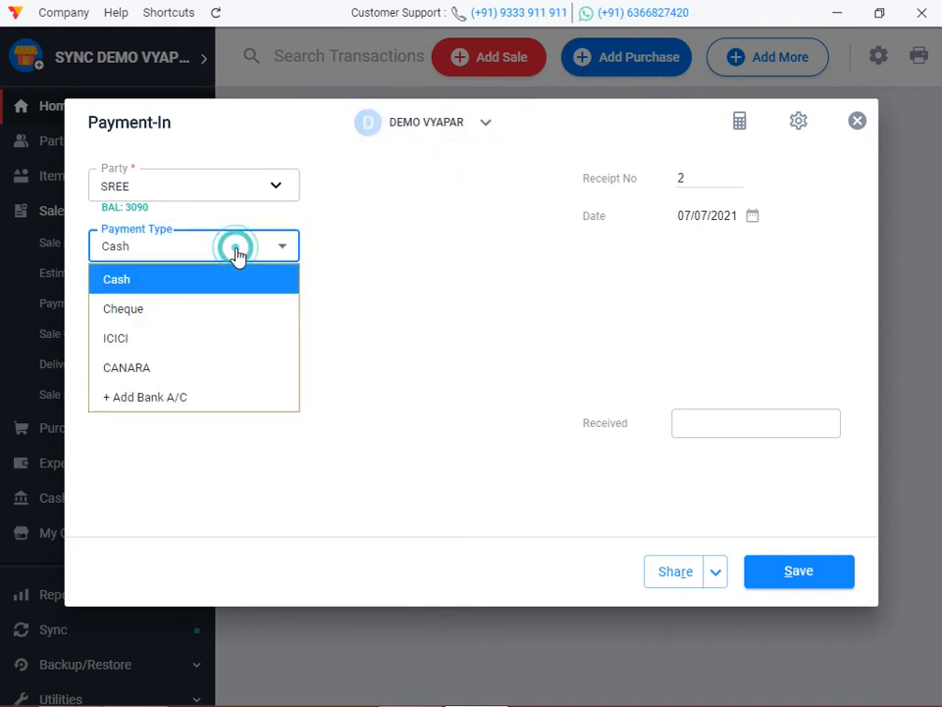
{"action": "left_click", "coordinate": [190, 367]}
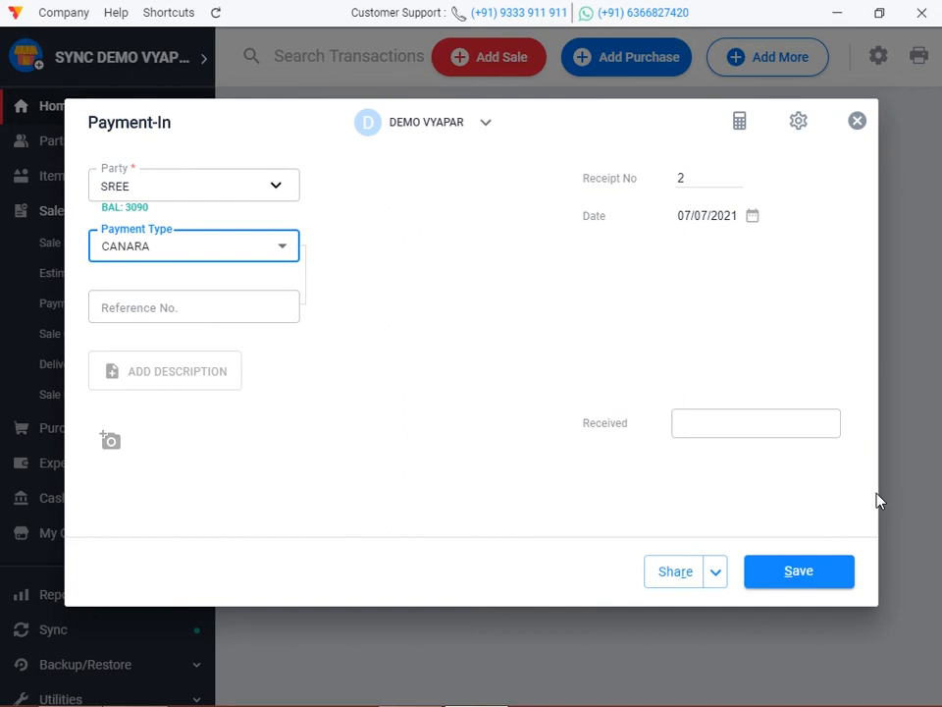
{"action": "left_click", "coordinate": [778, 573]}
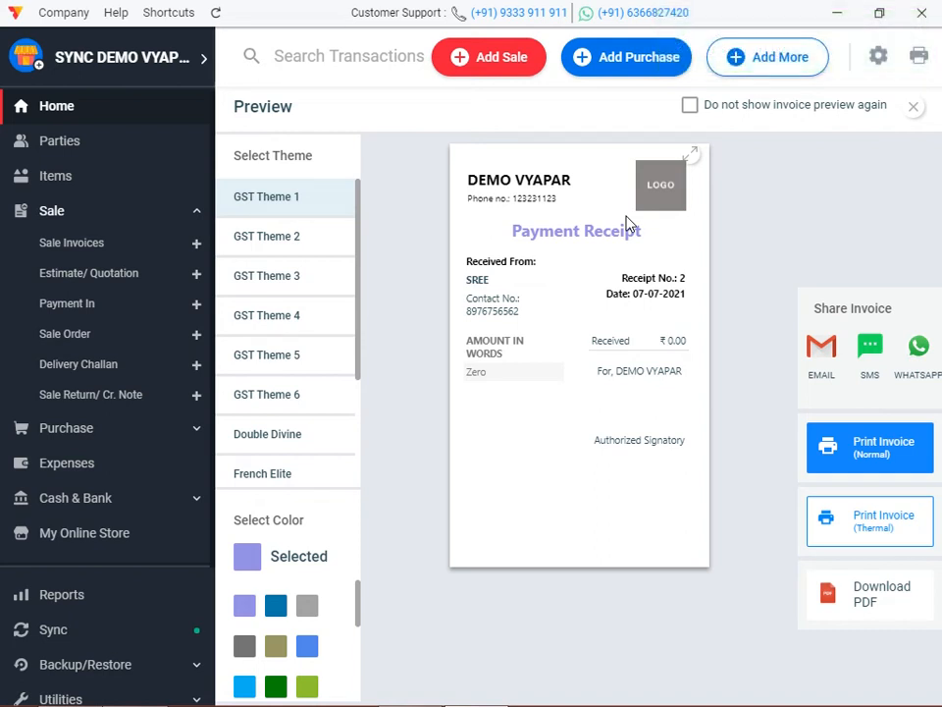
{"action": "left_click", "coordinate": [101, 110]}
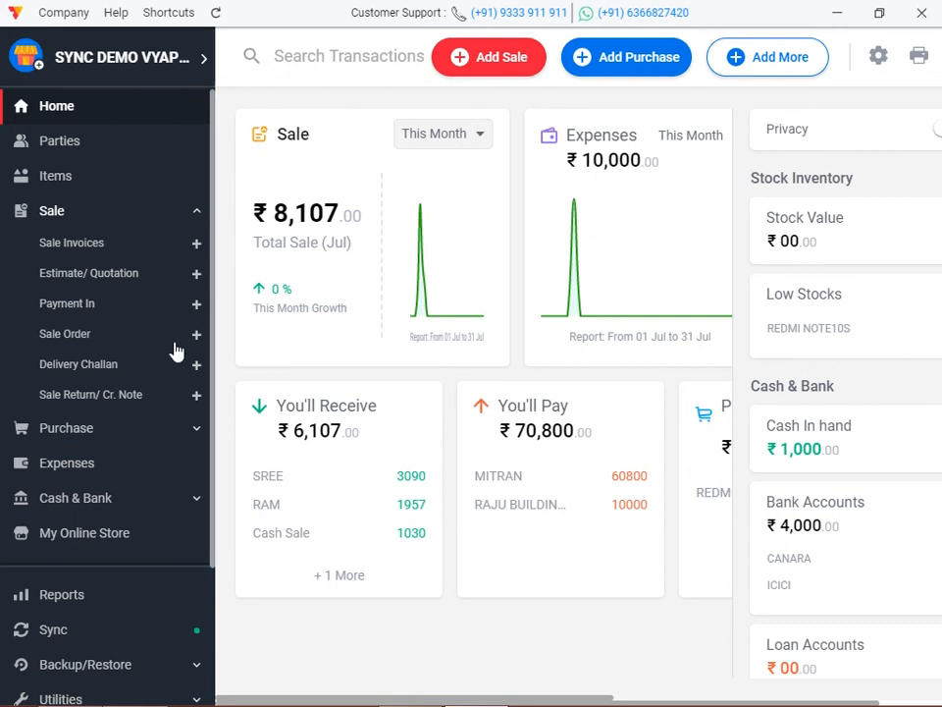
Browse the Reports list through party, GST, item/stock, business status and expense reports.
{"action": "scroll", "coordinate": [128, 520], "scroll_direction": "down", "scroll_amount": 3}
{"action": "left_click", "coordinate": [101, 420]}
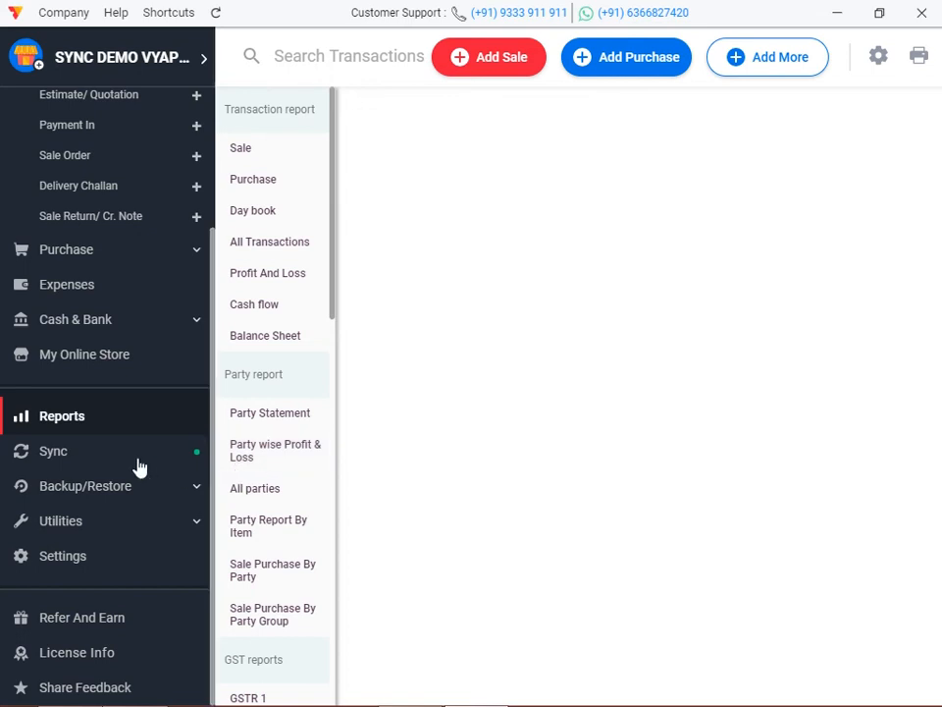
{"action": "scroll", "coordinate": [283, 444], "scroll_direction": "down", "scroll_amount": 2}
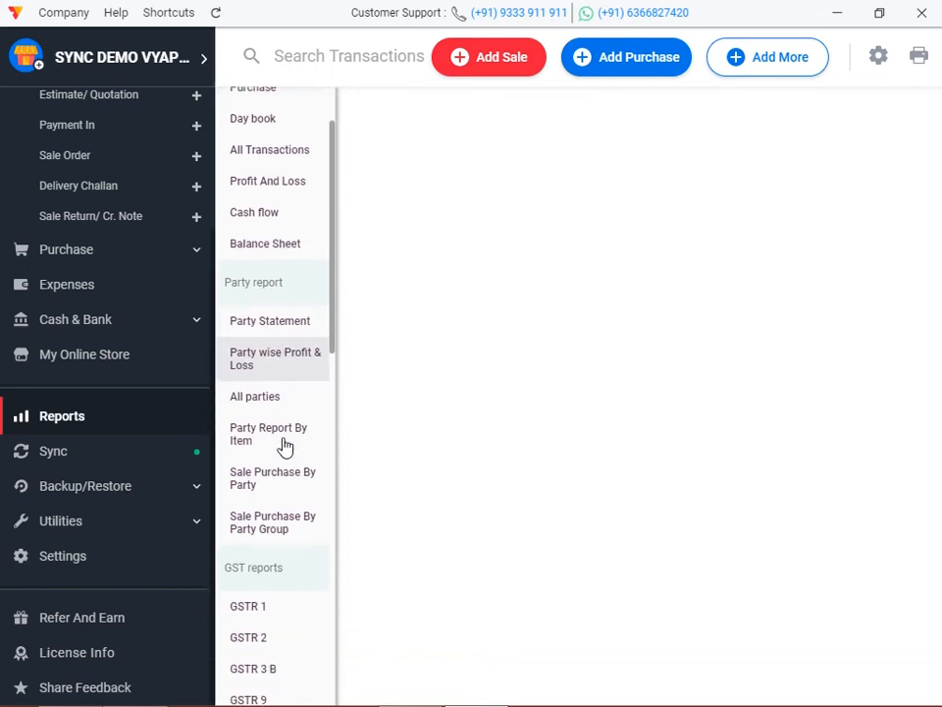
{"action": "scroll", "coordinate": [285, 447], "scroll_direction": "down", "scroll_amount": 10}
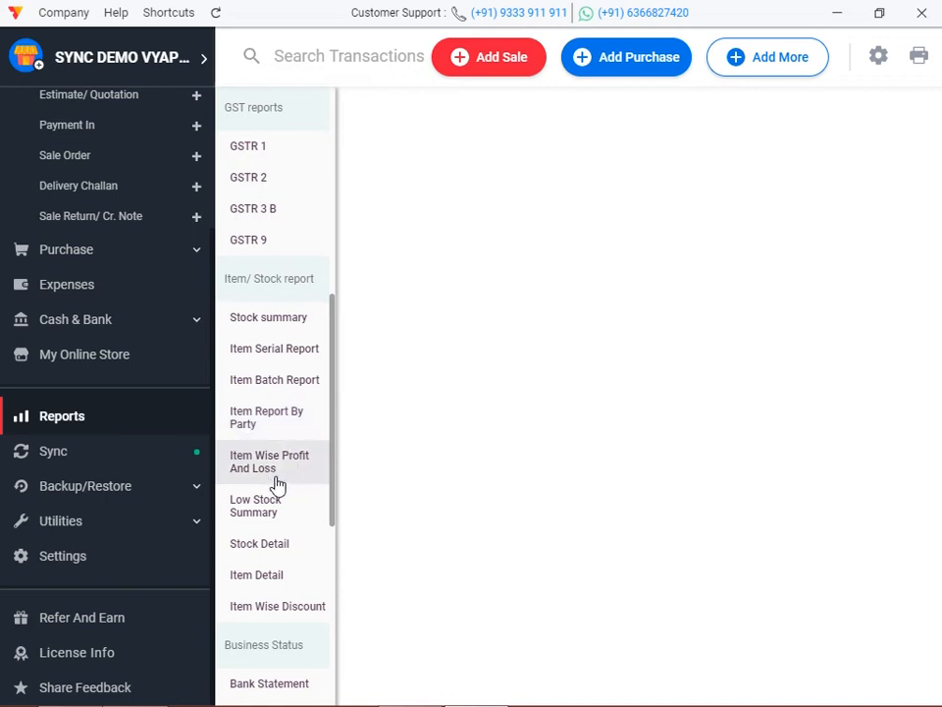
{"action": "scroll", "coordinate": [281, 427], "scroll_direction": "down", "scroll_amount": 1}
{"action": "scroll", "coordinate": [282, 427], "scroll_direction": "down", "scroll_amount": 2}
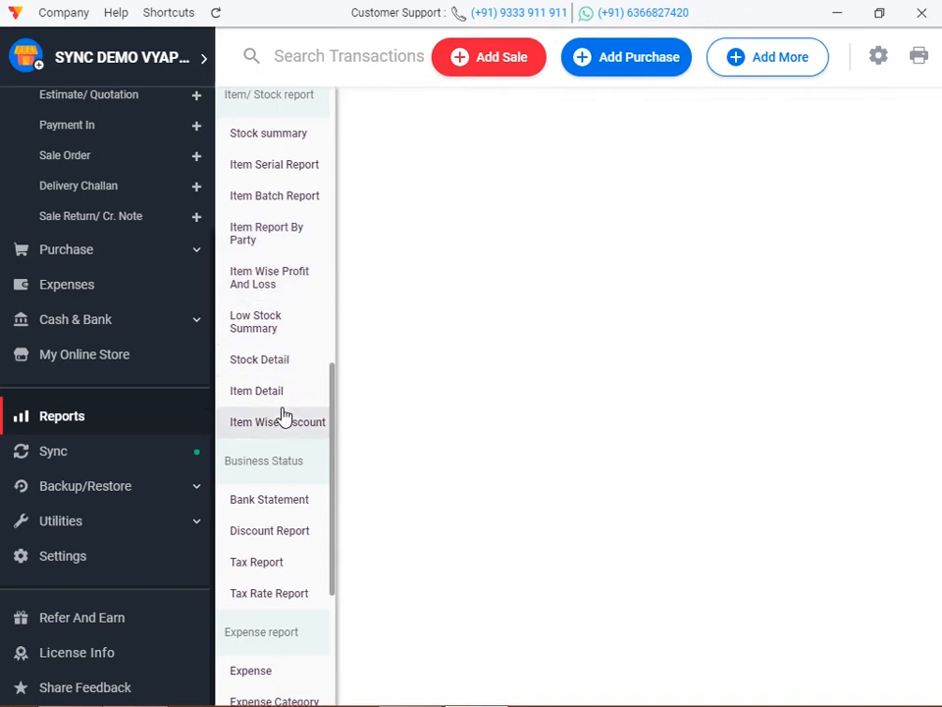
{"action": "scroll", "coordinate": [299, 456], "scroll_direction": "down", "scroll_amount": 3}
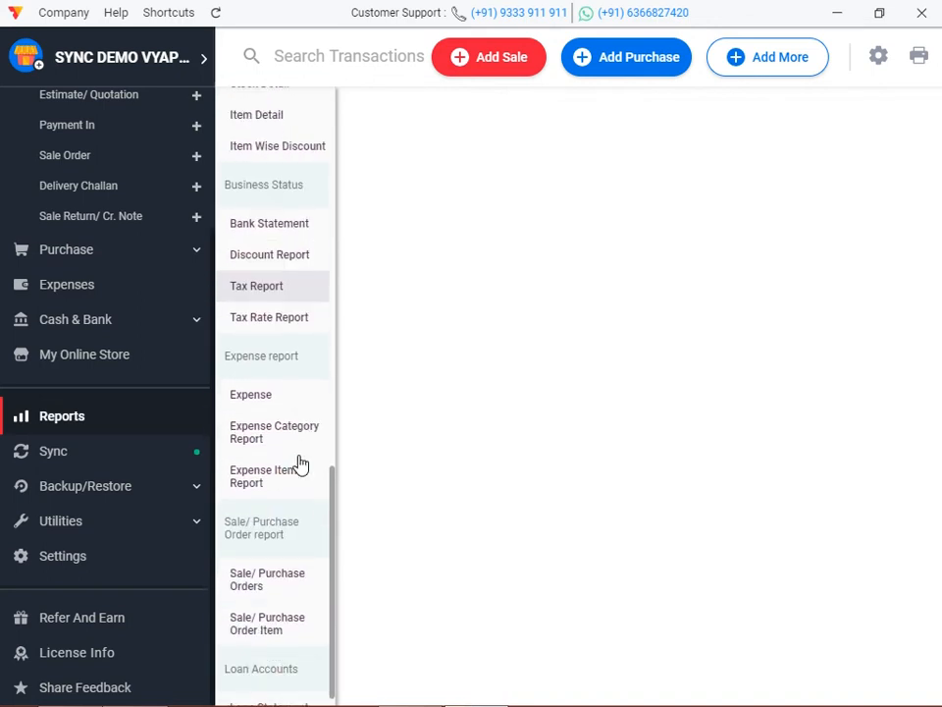
{"action": "scroll", "coordinate": [299, 463], "scroll_direction": "down", "scroll_amount": 1}
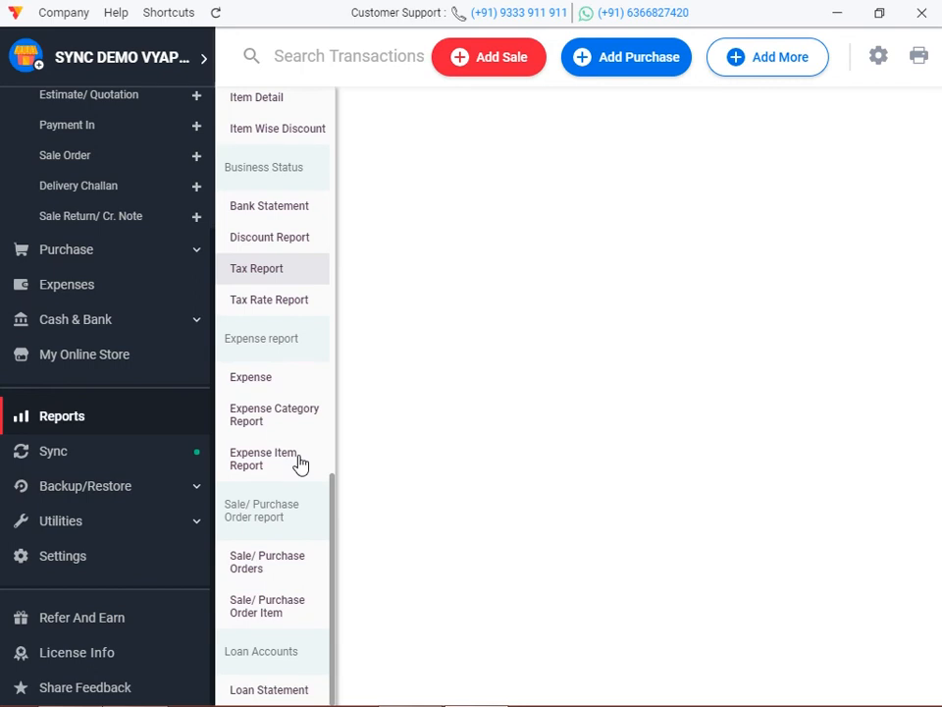
{"action": "scroll", "coordinate": [300, 461], "scroll_direction": "up", "scroll_amount": 8}
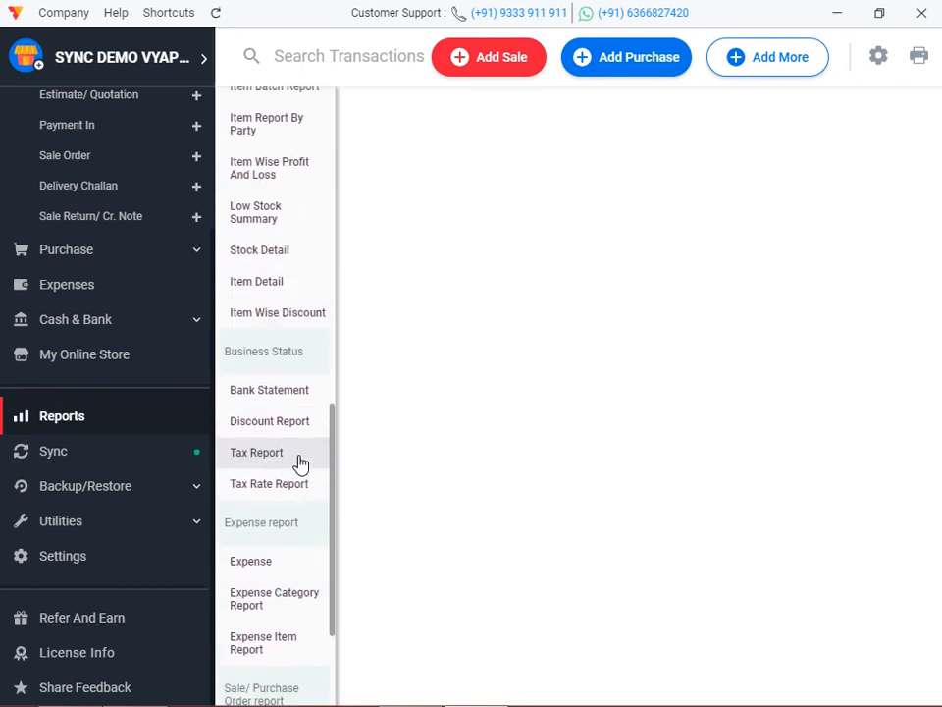
{"action": "scroll", "coordinate": [303, 463], "scroll_direction": "up", "scroll_amount": 1}
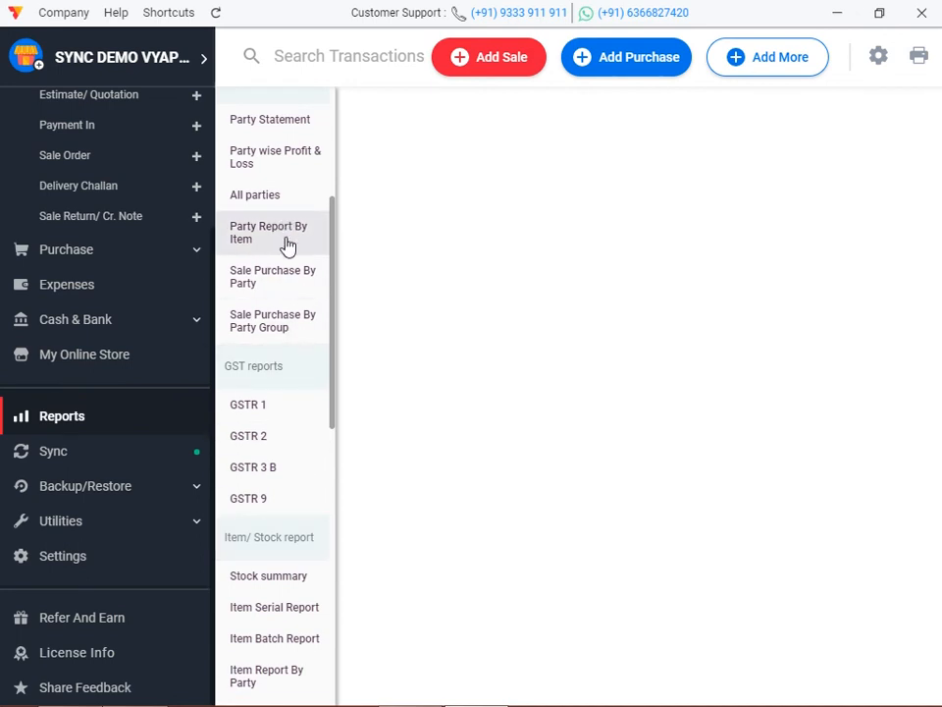
{"action": "scroll", "coordinate": [288, 245], "scroll_direction": "up", "scroll_amount": 3}
Review the Party Report By Item (8 sold for ₹8,107) and its REDMI NOTE10S filter, then return Home.
{"action": "left_click", "coordinate": [275, 334]}
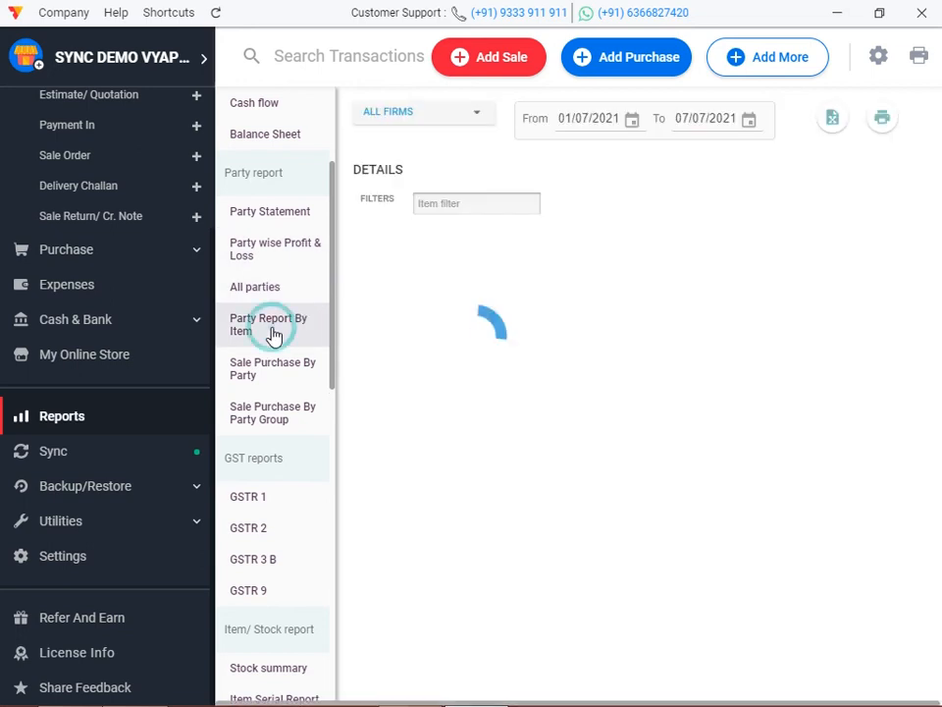
{"action": "left_click", "coordinate": [438, 203]}
{"action": "scroll", "coordinate": [279, 384], "scroll_direction": "down", "scroll_amount": 3}
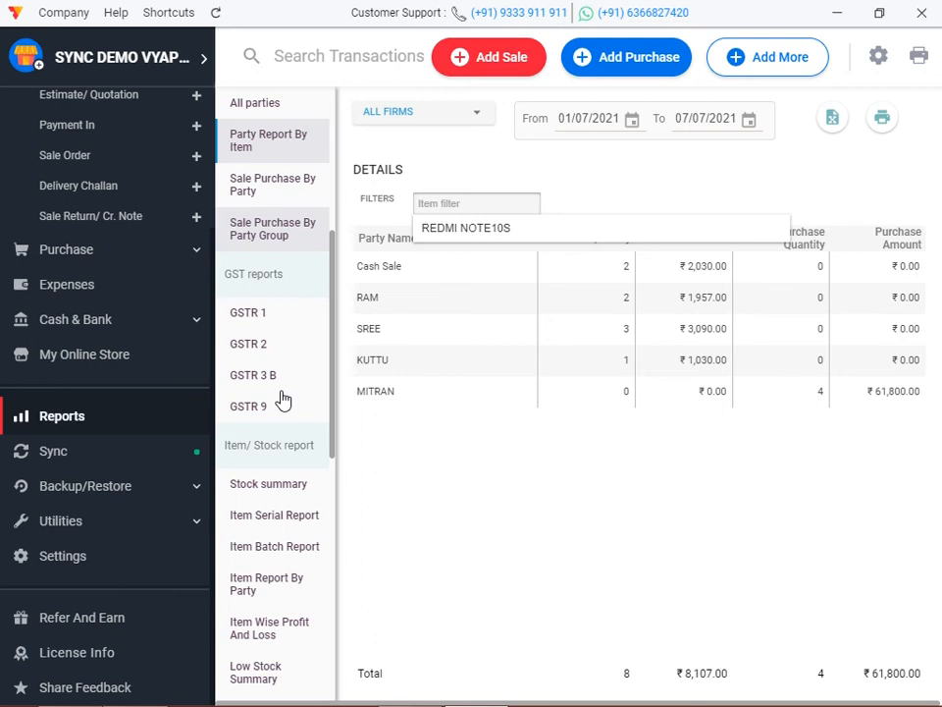
{"action": "scroll", "coordinate": [285, 363], "scroll_direction": "down", "scroll_amount": 2}
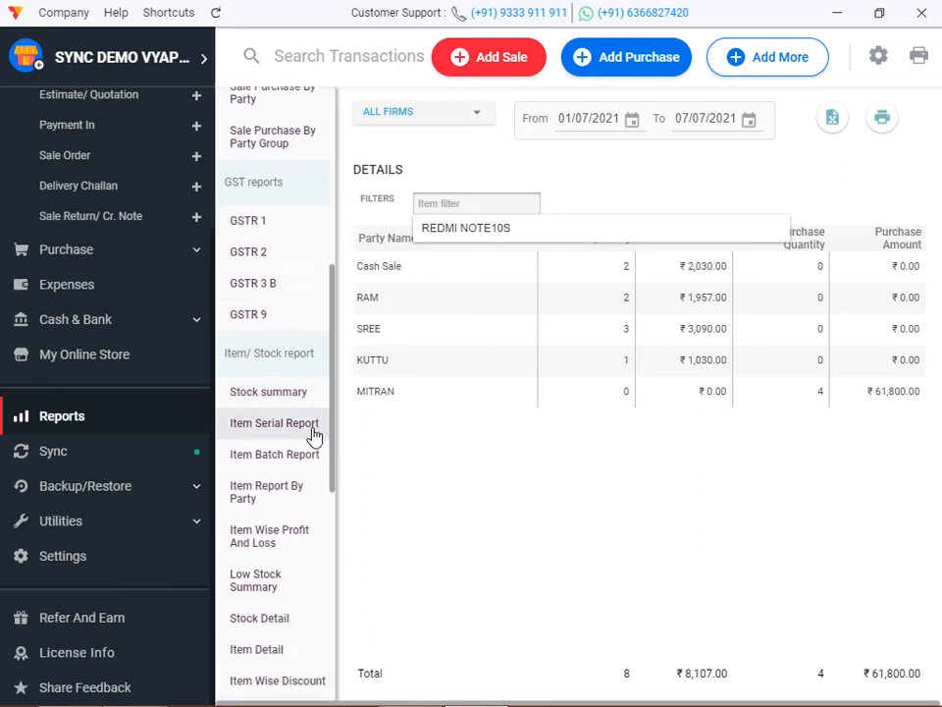
{"action": "scroll", "coordinate": [299, 475], "scroll_direction": "down", "scroll_amount": 6}
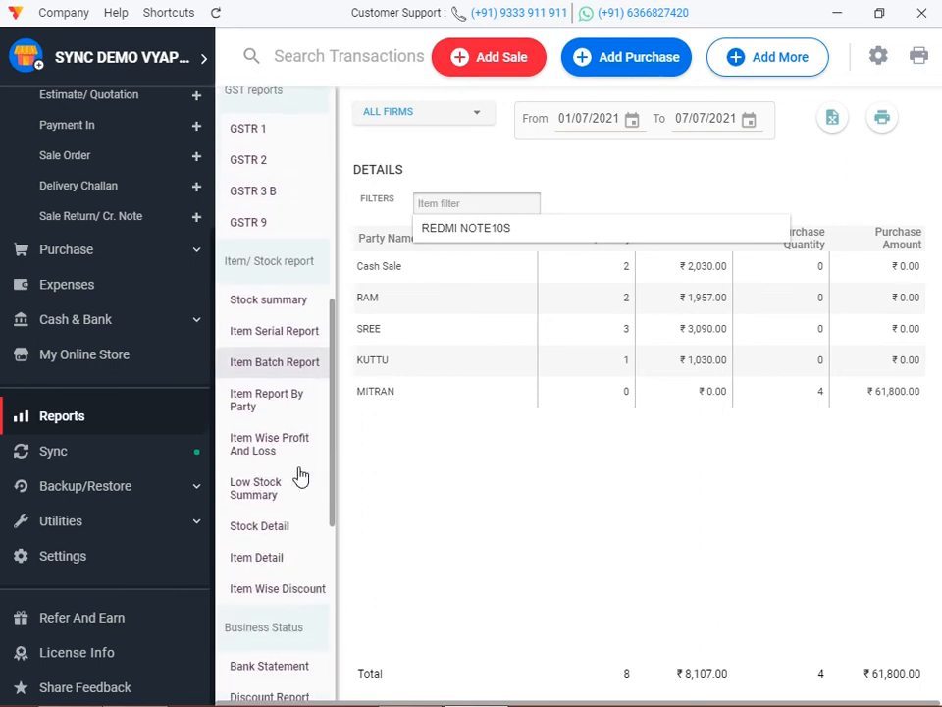
{"action": "scroll", "coordinate": [140, 400], "scroll_direction": "up", "scroll_amount": 4}
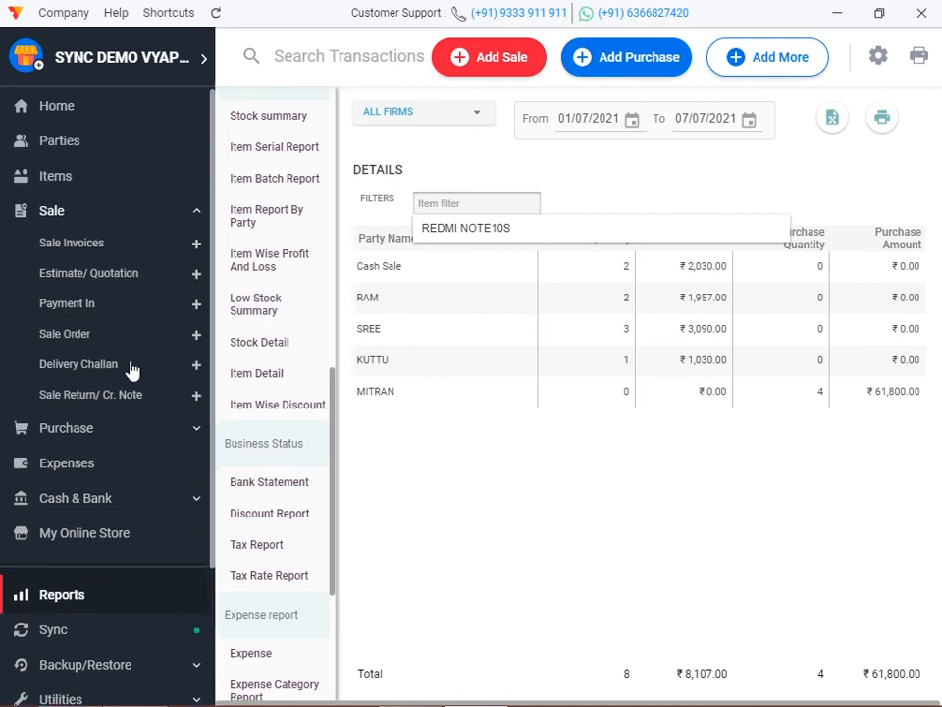
{"action": "left_click", "coordinate": [62, 106]}
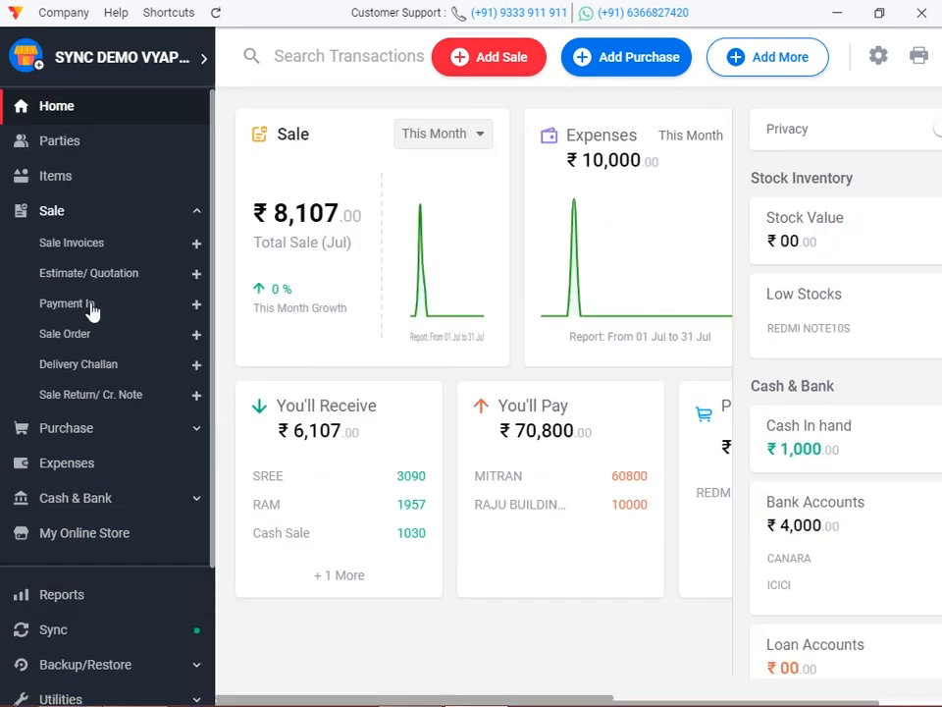
Open REDMI NOTE10S from the Items list and close its edit form unchanged.
{"action": "left_click", "coordinate": [76, 178]}
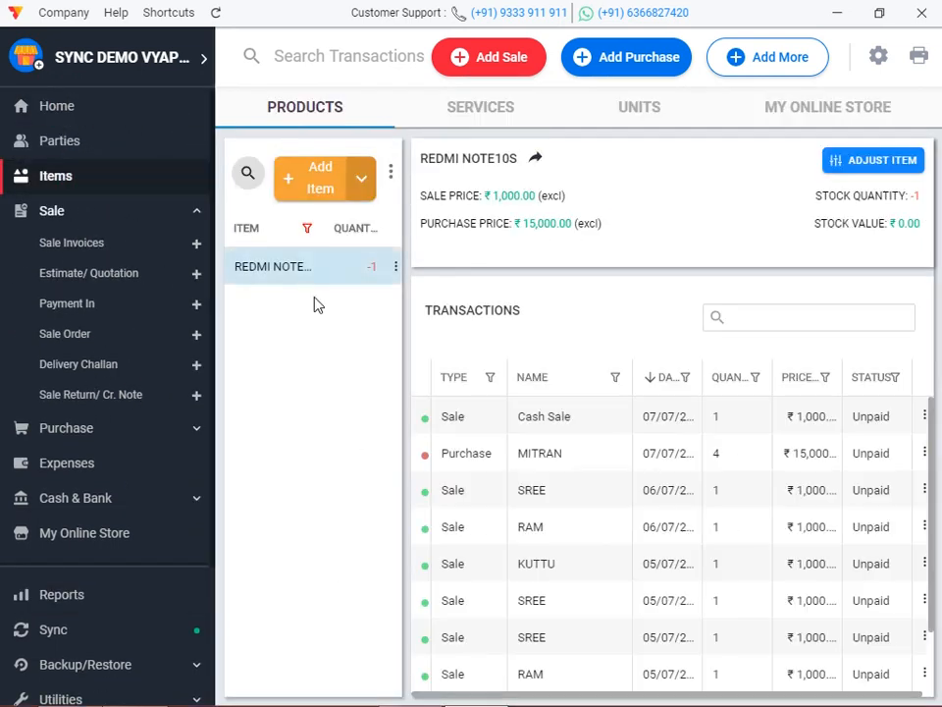
{"action": "double_click", "coordinate": [301, 269]}
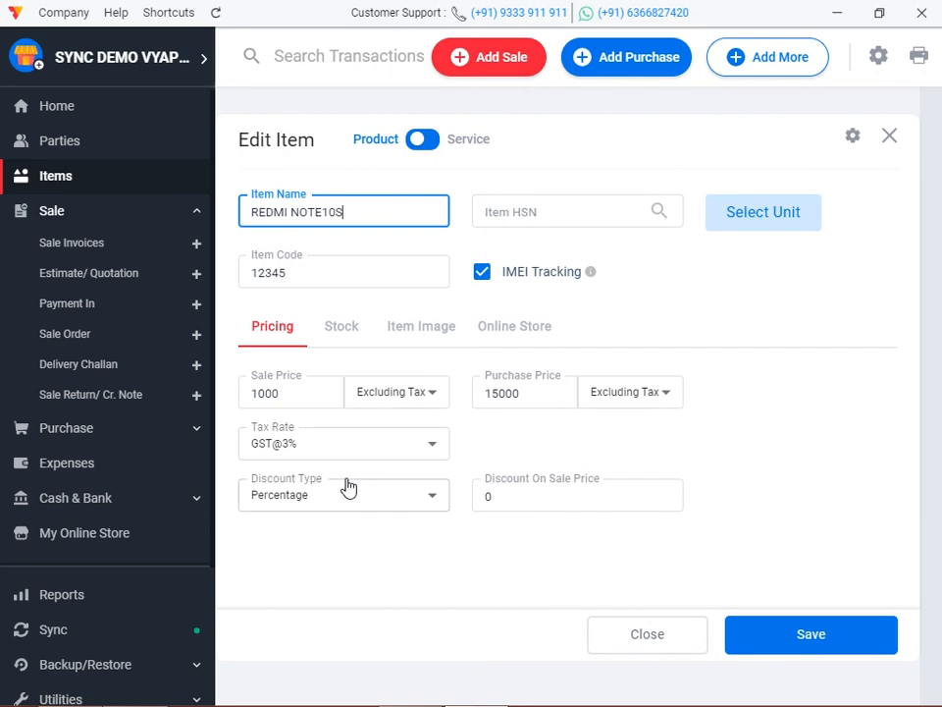
{"action": "left_click", "coordinate": [888, 143]}
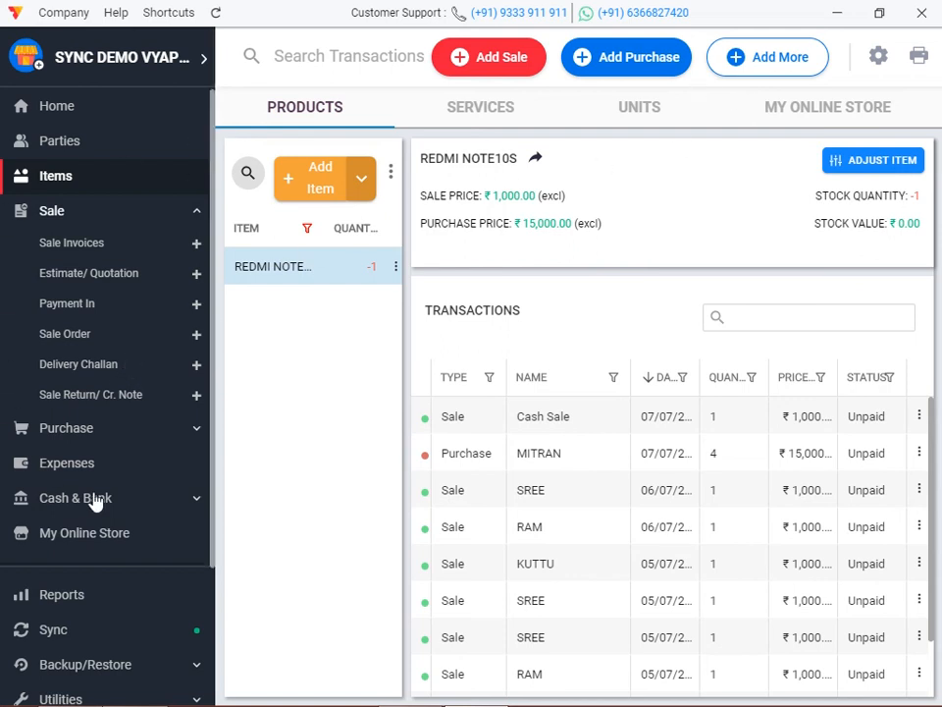
{"action": "scroll", "coordinate": [137, 560], "scroll_direction": "down", "scroll_amount": 3}
Turn on Item Category in the ITEM settings.
{"action": "left_click", "coordinate": [57, 557]}
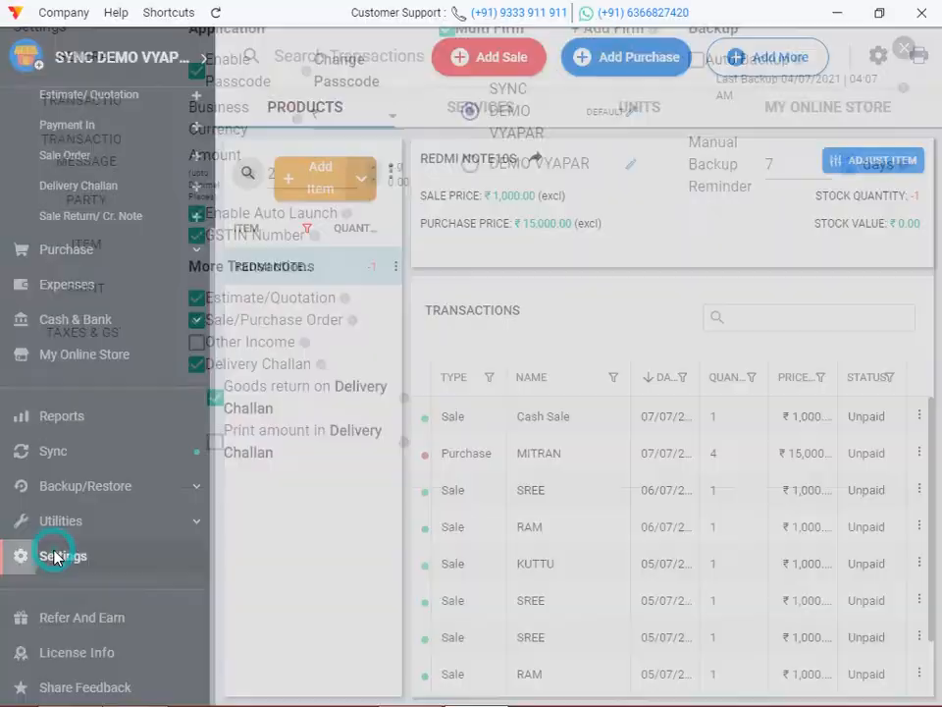
{"action": "left_click", "coordinate": [59, 152]}
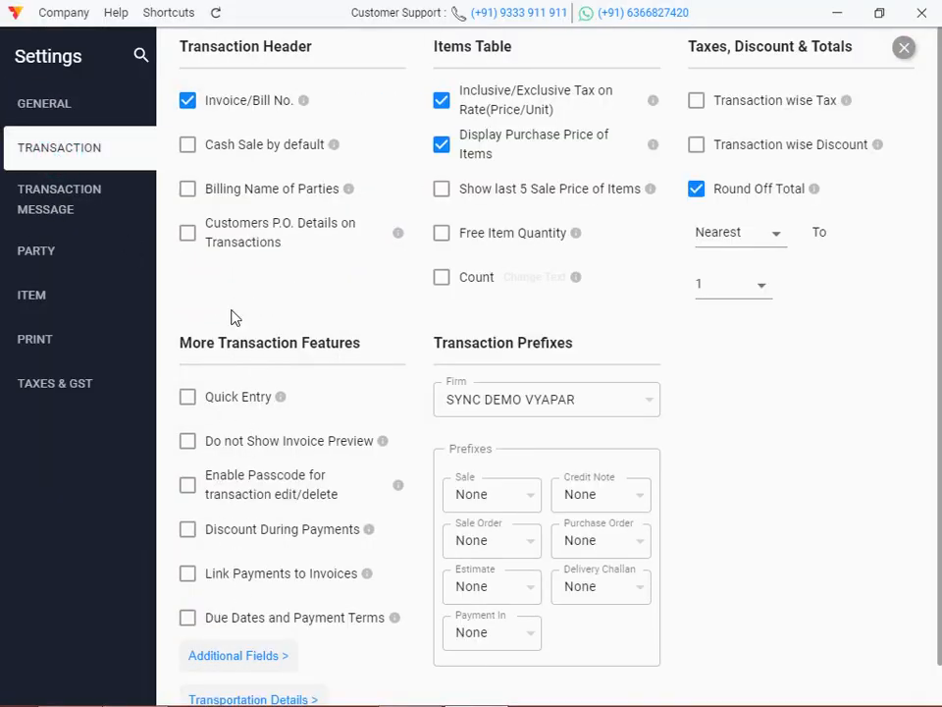
{"action": "left_click", "coordinate": [39, 297]}
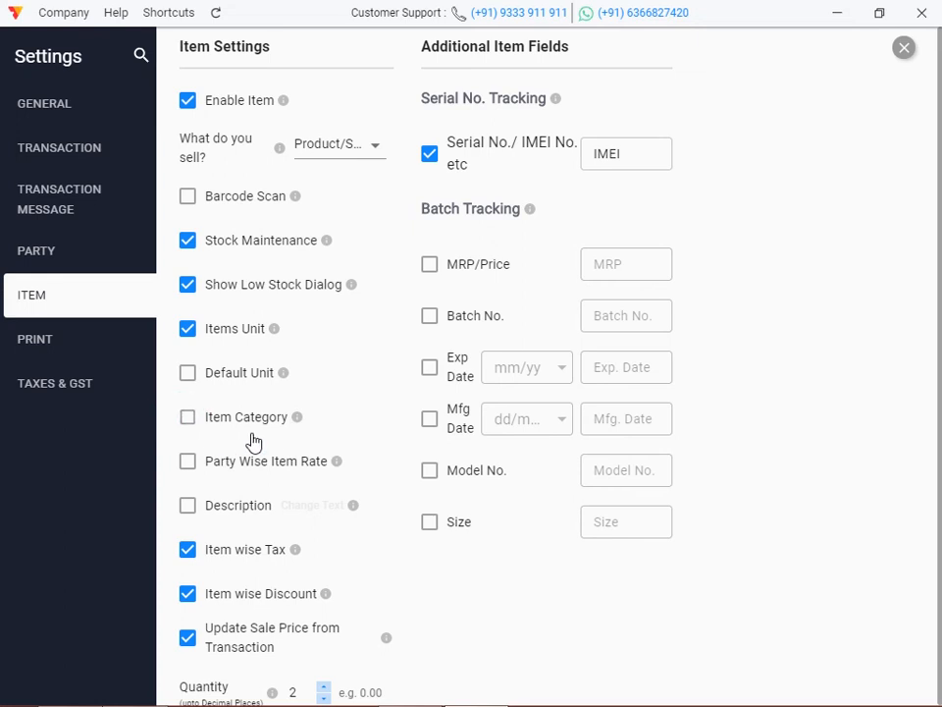
{"action": "left_click", "coordinate": [189, 419]}
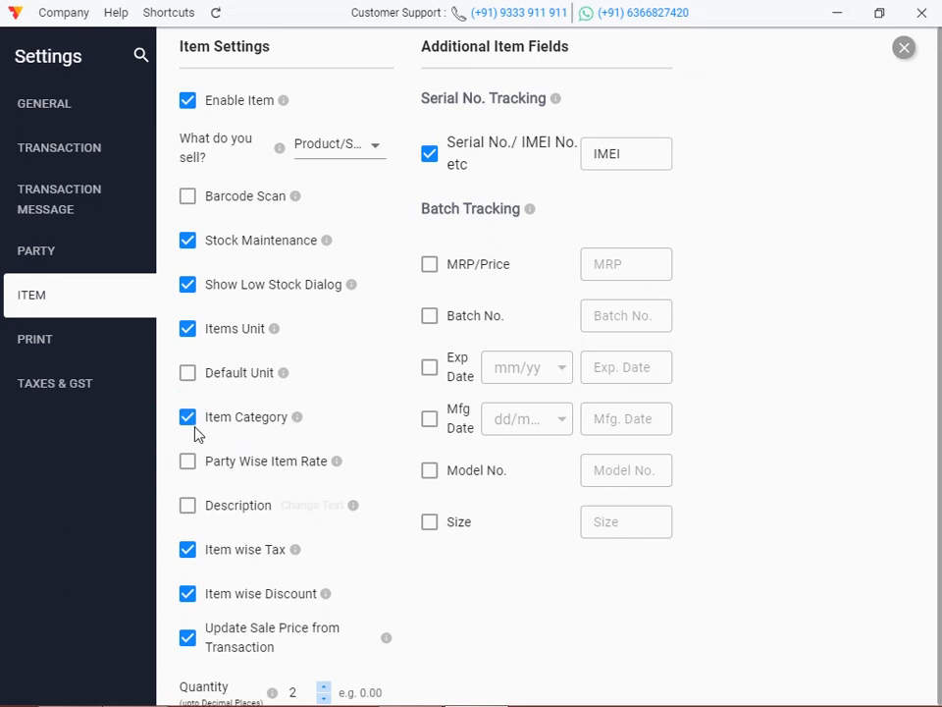
{"action": "left_click", "coordinate": [904, 48]}
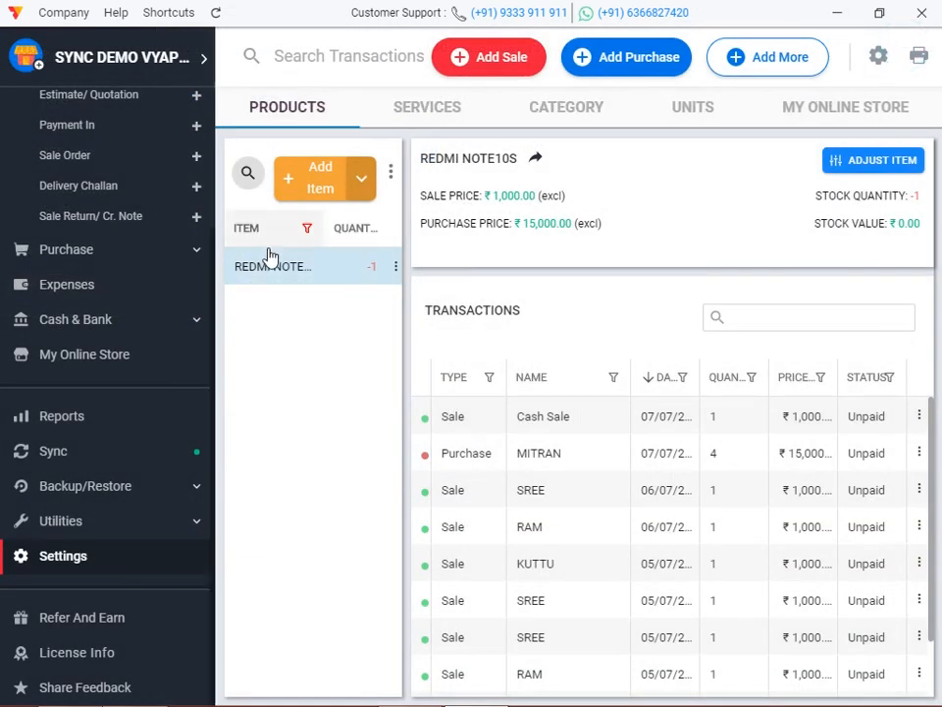
Check that REDMI NOTE10S now has a Category field set to General.
{"action": "double_click", "coordinate": [260, 269]}
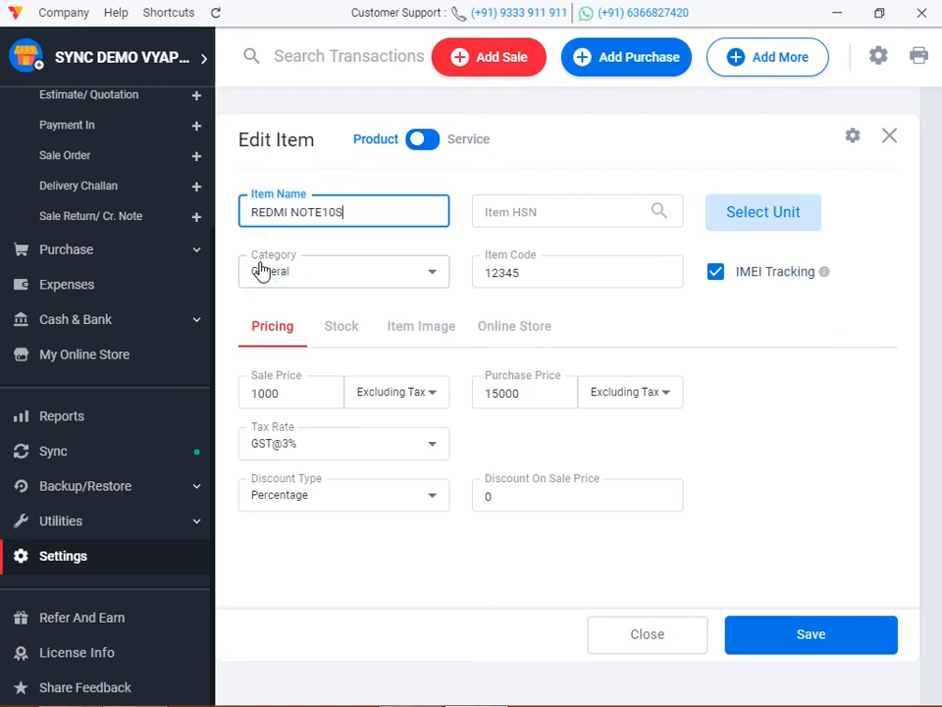
{"action": "left_click", "coordinate": [336, 285]}
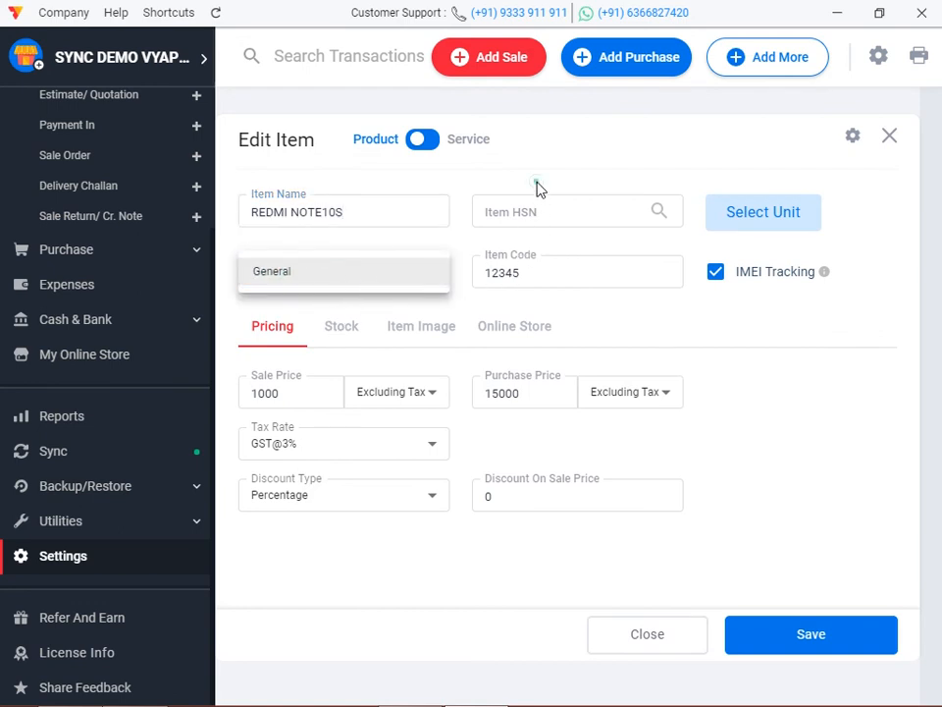
{"action": "left_click", "coordinate": [362, 275]}
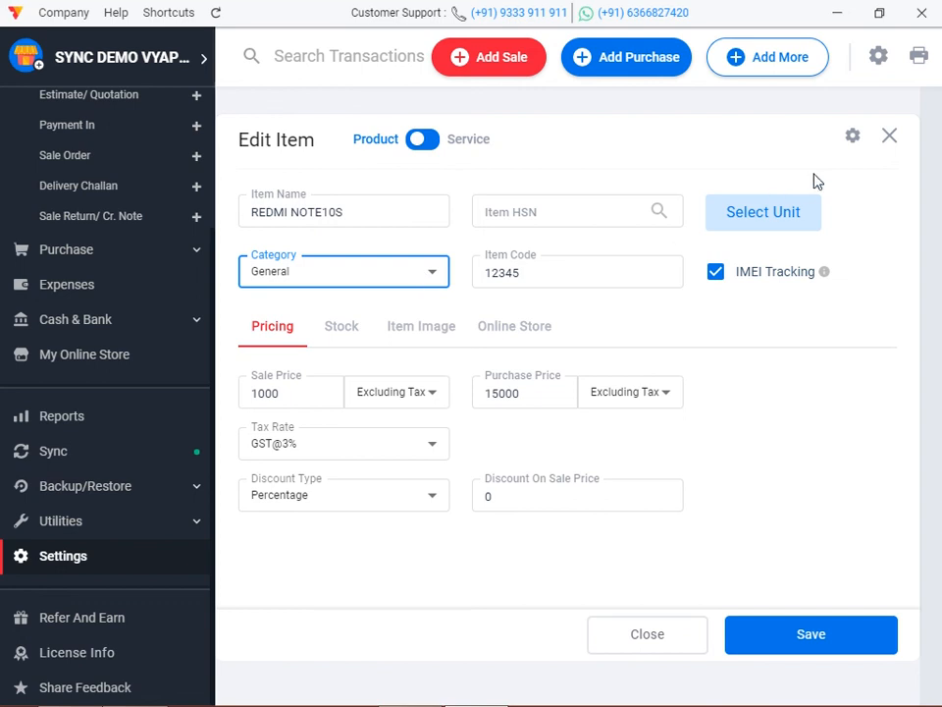
{"action": "left_click", "coordinate": [889, 146]}
Create a new item category named PHONES.
{"action": "left_click", "coordinate": [553, 114]}
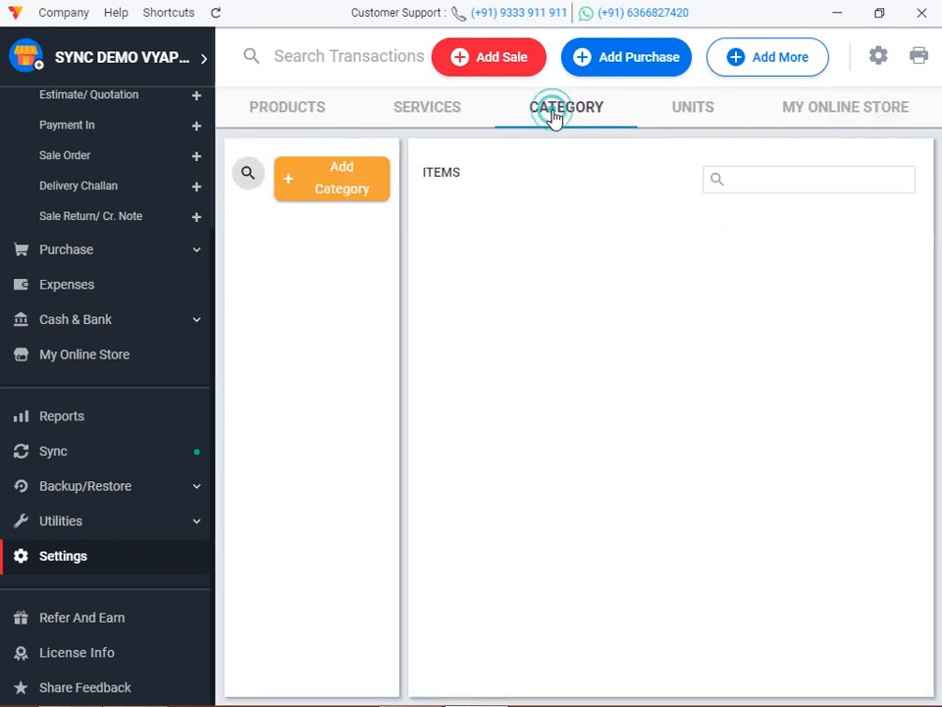
{"action": "left_click", "coordinate": [326, 184]}
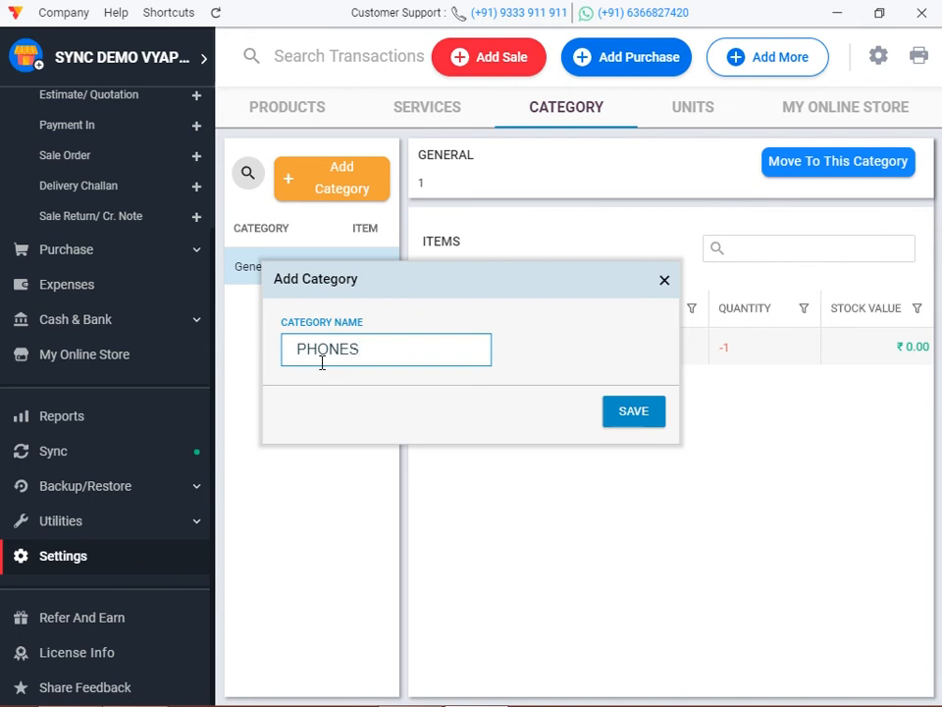
{"action": "left_click", "coordinate": [645, 422]}
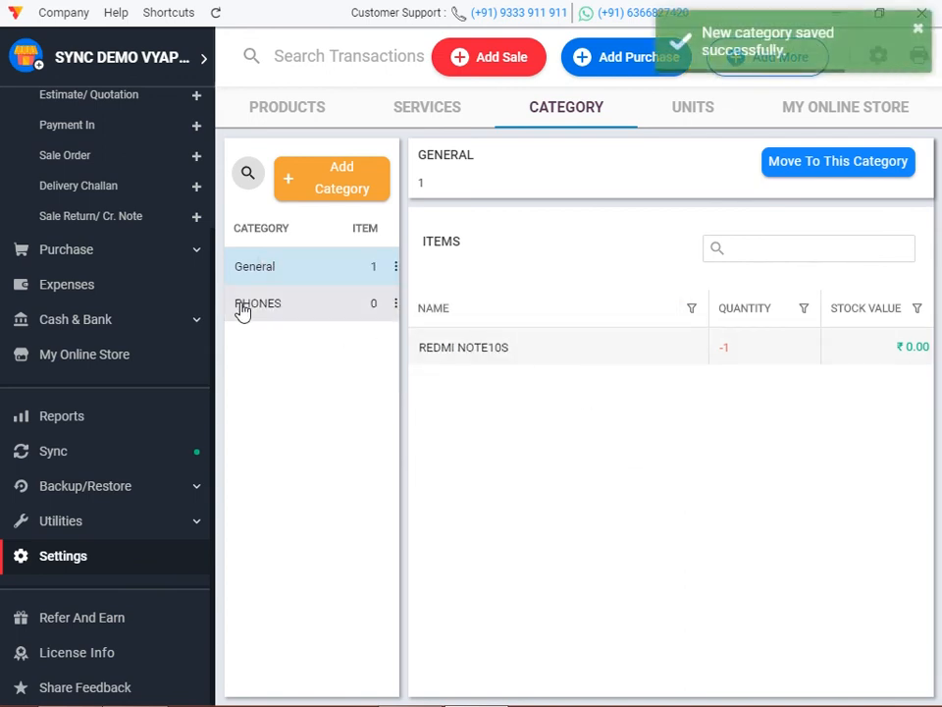
{"action": "left_click", "coordinate": [488, 357]}
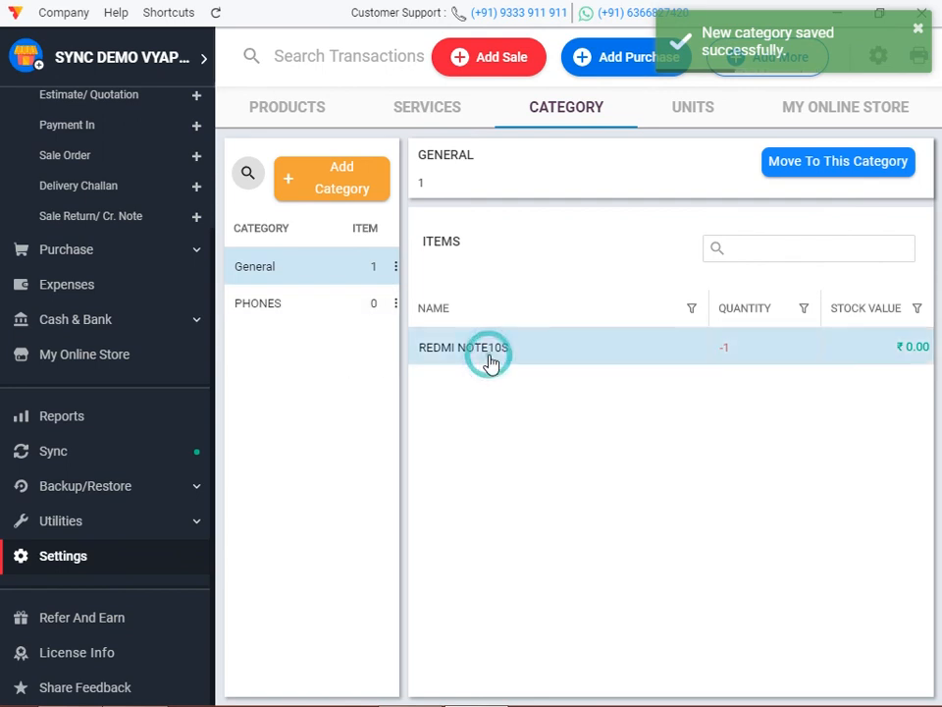
{"action": "scroll", "coordinate": [54, 245], "scroll_direction": "up", "scroll_amount": 3}
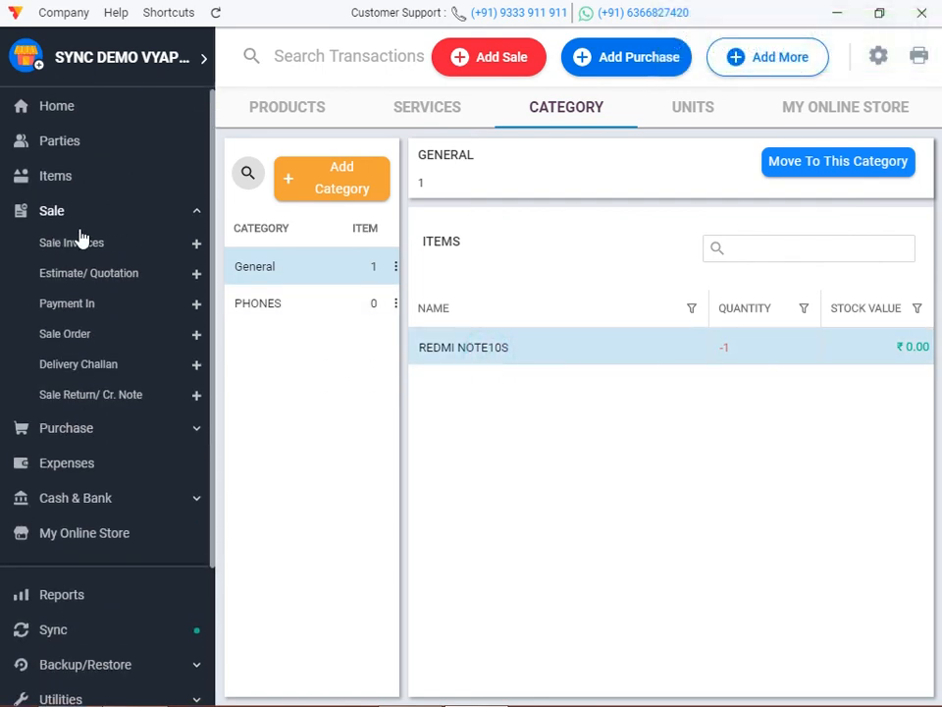
Move REDMI NOTE10S from General to the PHONES category and save it.
{"action": "left_click", "coordinate": [57, 178]}
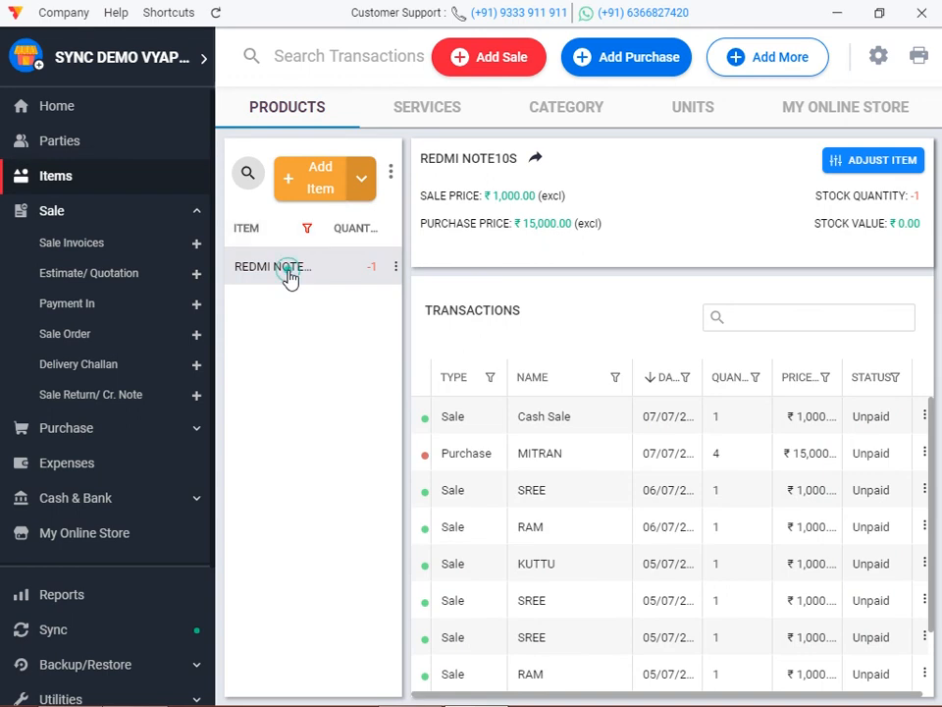
{"action": "double_click", "coordinate": [290, 273]}
{"action": "left_click", "coordinate": [317, 284]}
{"action": "left_click", "coordinate": [309, 306]}
{"action": "left_click", "coordinate": [814, 633]}
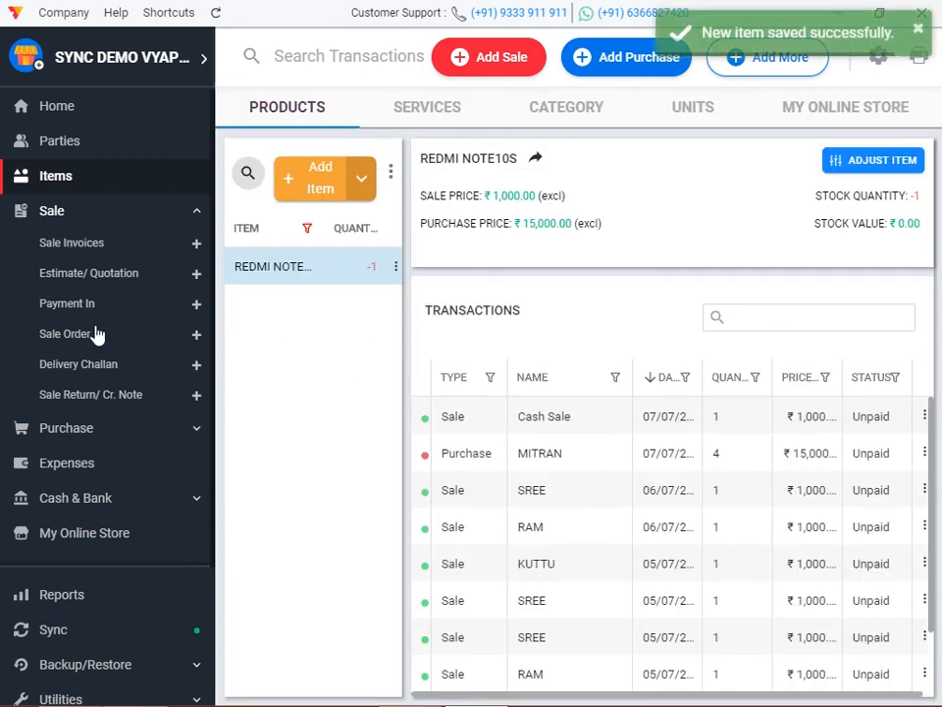
{"action": "scroll", "coordinate": [59, 451], "scroll_direction": "down", "scroll_amount": 4}
Open the Sale/Purchase Report By Item Category: PHONES with 8 sold (₹8,107.00) and 4 purchased (₹61,800.00).
{"action": "left_click", "coordinate": [63, 431]}
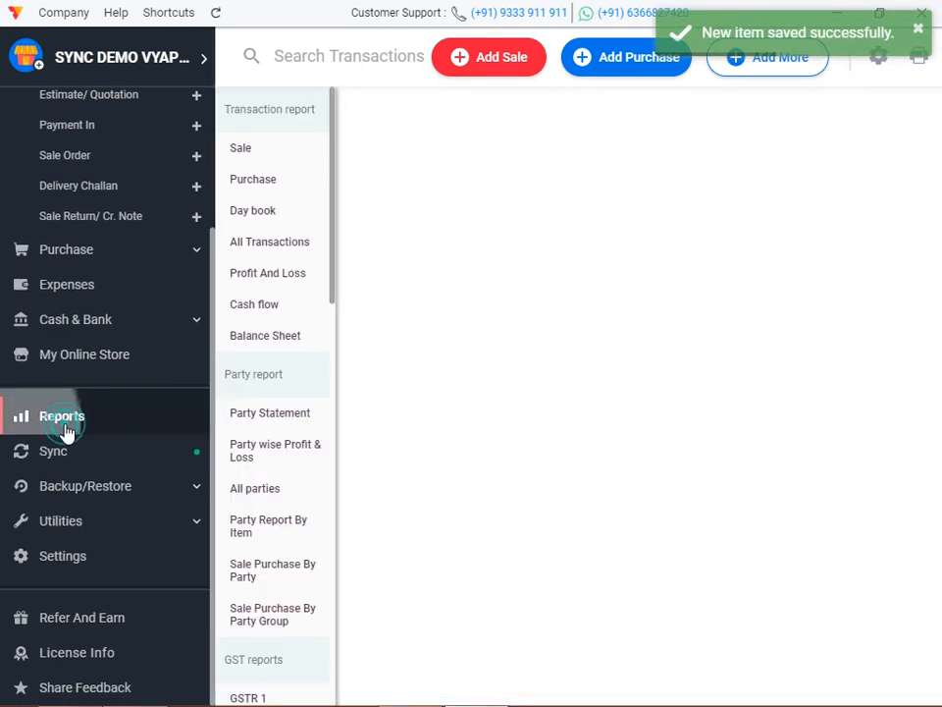
{"action": "scroll", "coordinate": [273, 453], "scroll_direction": "down", "scroll_amount": 3}
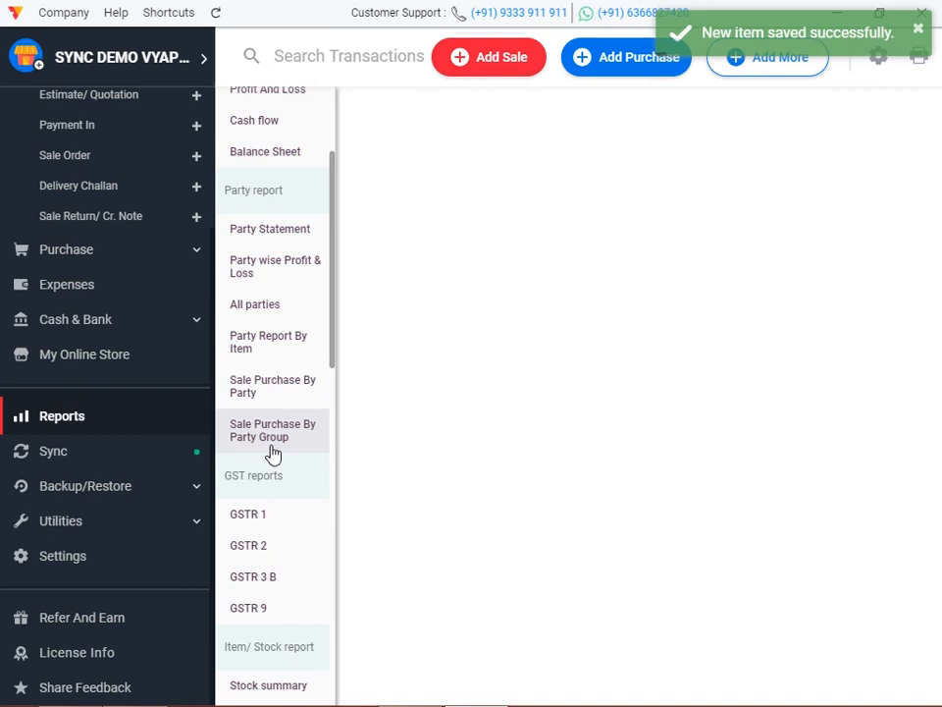
{"action": "scroll", "coordinate": [299, 435], "scroll_direction": "down", "scroll_amount": 4}
{"action": "scroll", "coordinate": [299, 434], "scroll_direction": "down", "scroll_amount": 3}
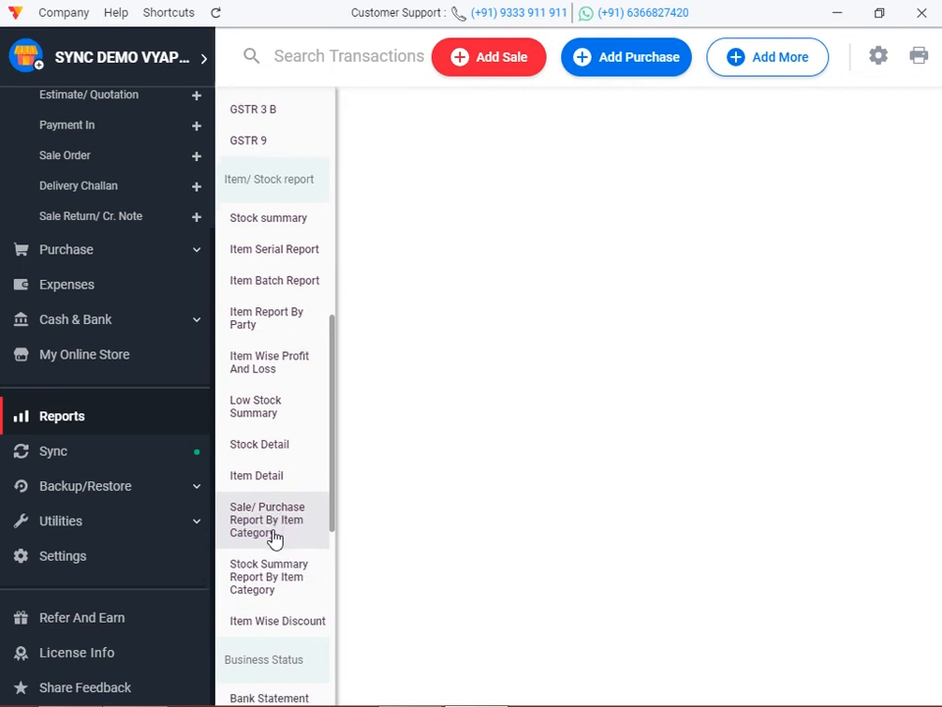
{"action": "scroll", "coordinate": [277, 531], "scroll_direction": "down", "scroll_amount": 4}
{"action": "scroll", "coordinate": [273, 510], "scroll_direction": "down", "scroll_amount": 1}
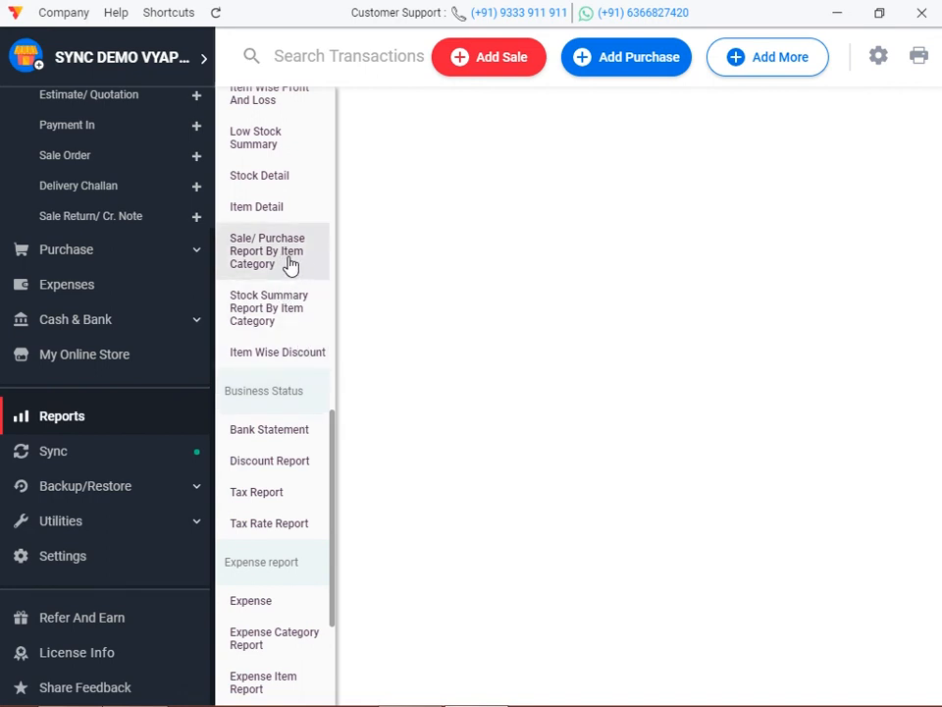
{"action": "scroll", "coordinate": [287, 263], "scroll_direction": "down", "scroll_amount": 4}
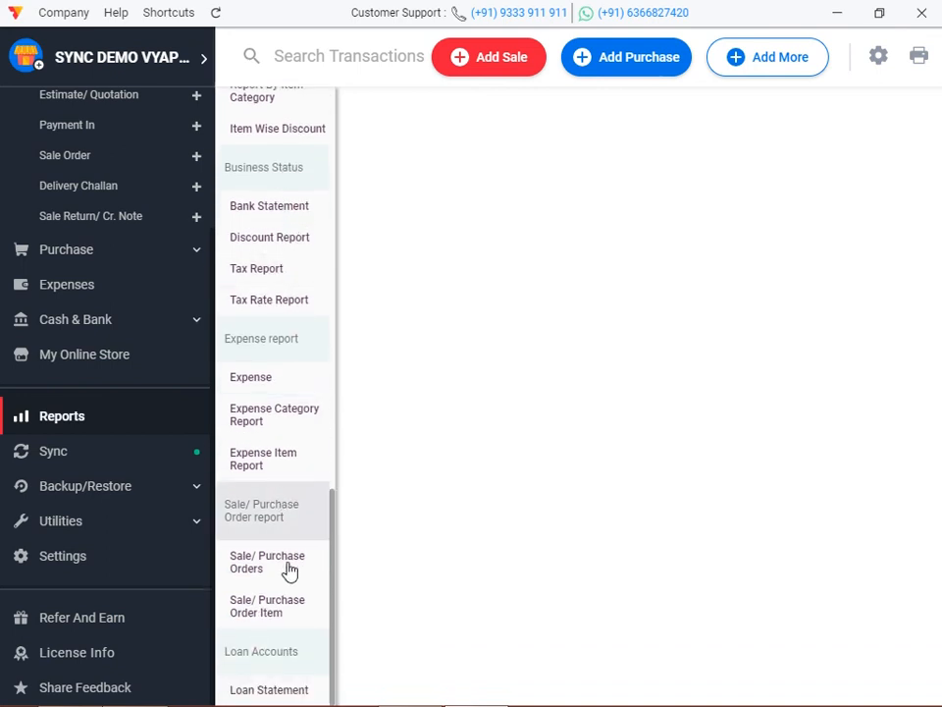
{"action": "scroll", "coordinate": [280, 566], "scroll_direction": "up", "scroll_amount": 3}
{"action": "scroll", "coordinate": [280, 559], "scroll_direction": "up", "scroll_amount": 5}
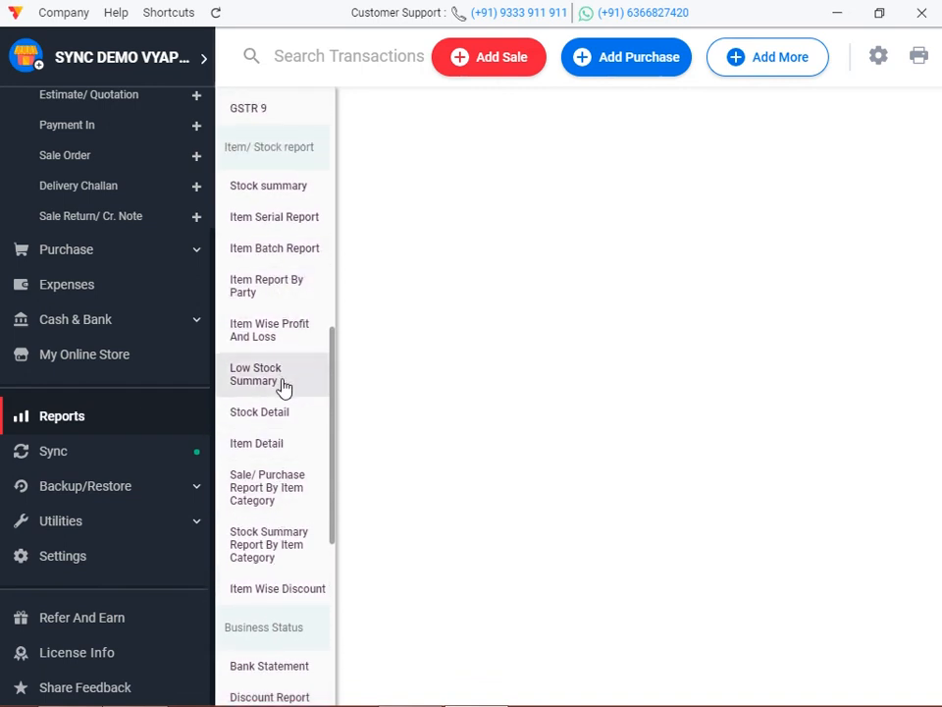
{"action": "scroll", "coordinate": [284, 379], "scroll_direction": "down", "scroll_amount": 2}
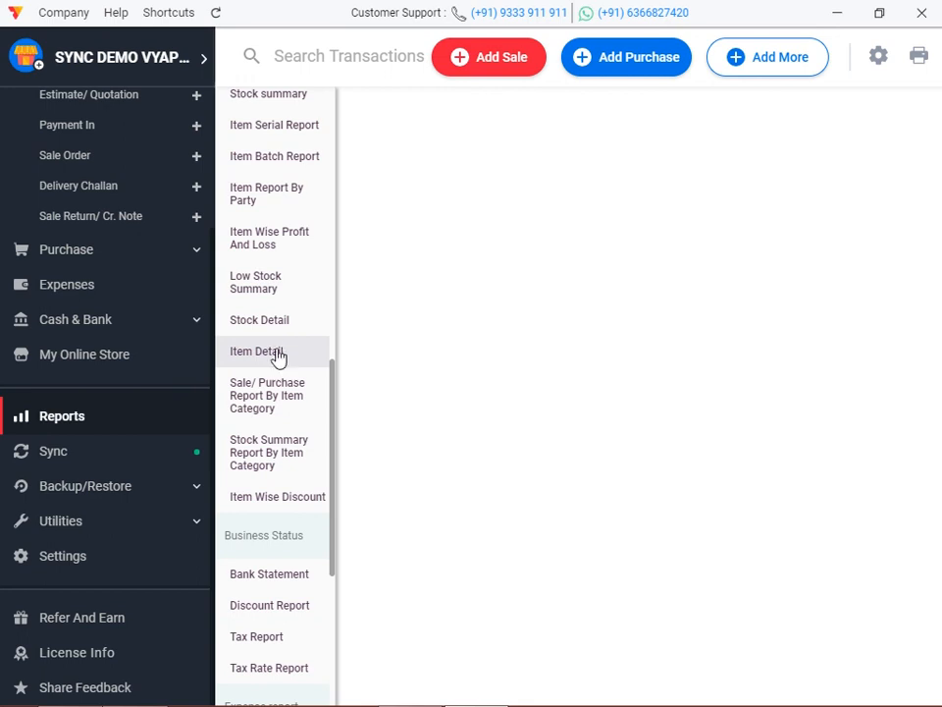
{"action": "left_click", "coordinate": [247, 402]}
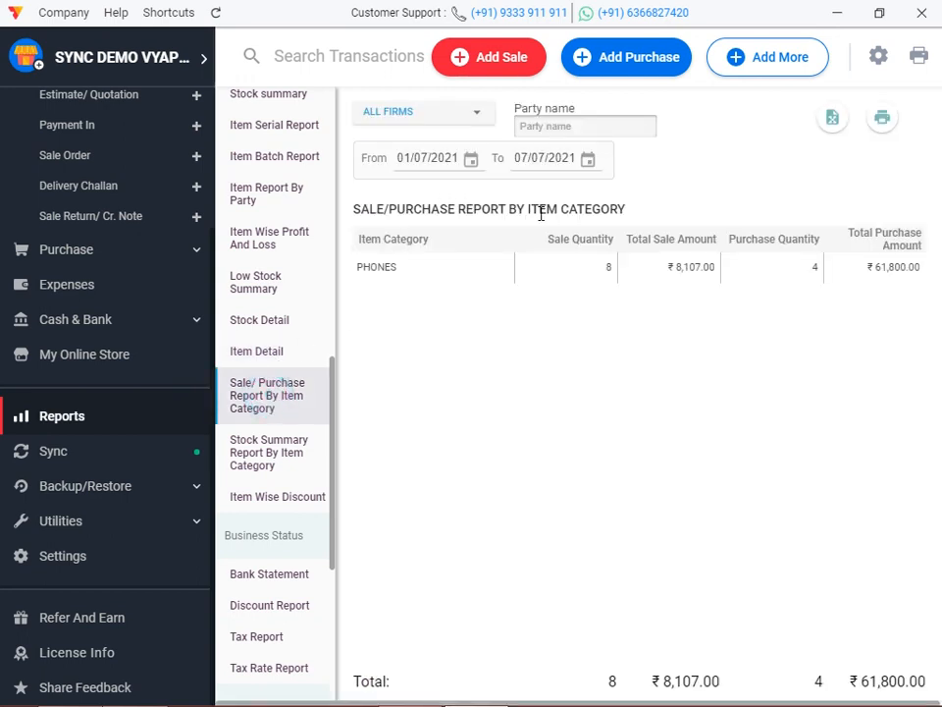
{"action": "scroll", "coordinate": [118, 312], "scroll_direction": "up", "scroll_amount": 4}
{"action": "scroll", "coordinate": [118, 312], "scroll_direction": "down", "scroll_amount": 4}
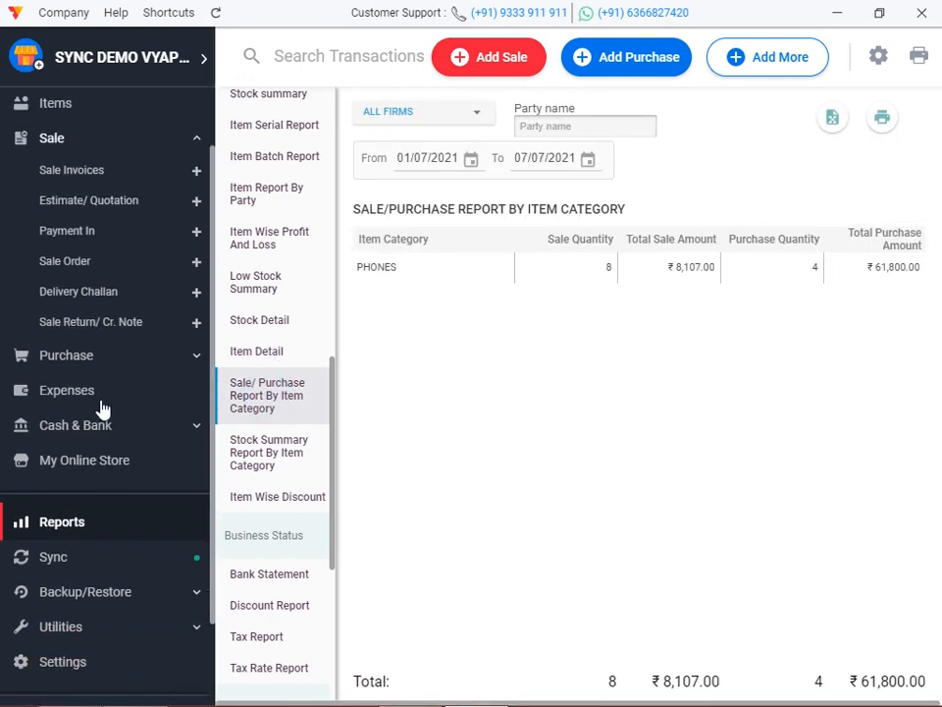
Filter the Party Report By Item to PHONES and REDMI NOTE10S, then view Sale Purchase By Party.
{"action": "left_click", "coordinate": [98, 424]}
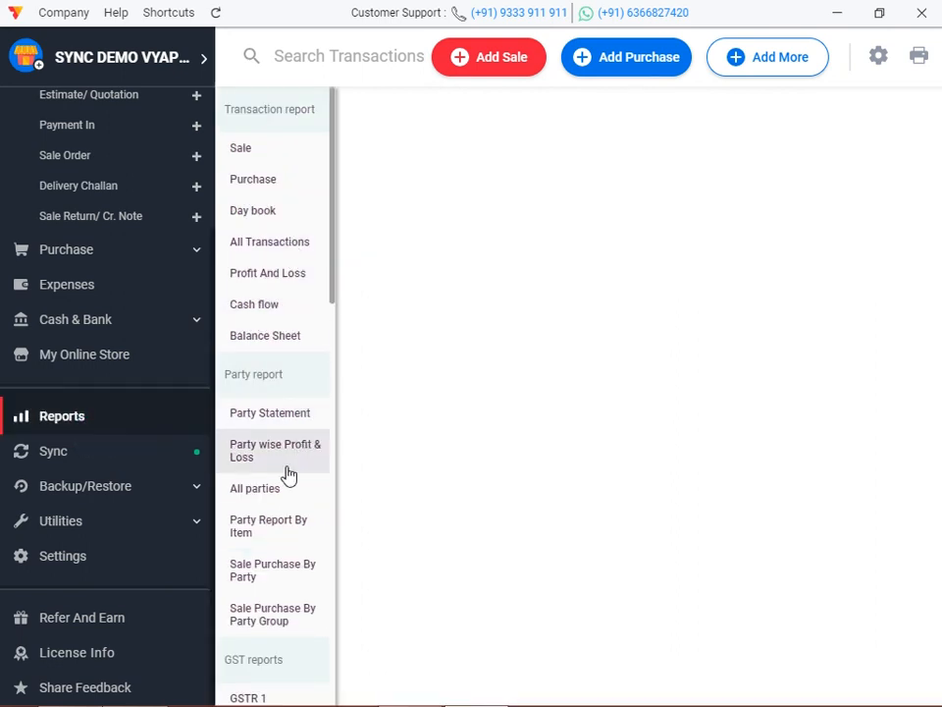
{"action": "scroll", "coordinate": [312, 494], "scroll_direction": "down", "scroll_amount": 1}
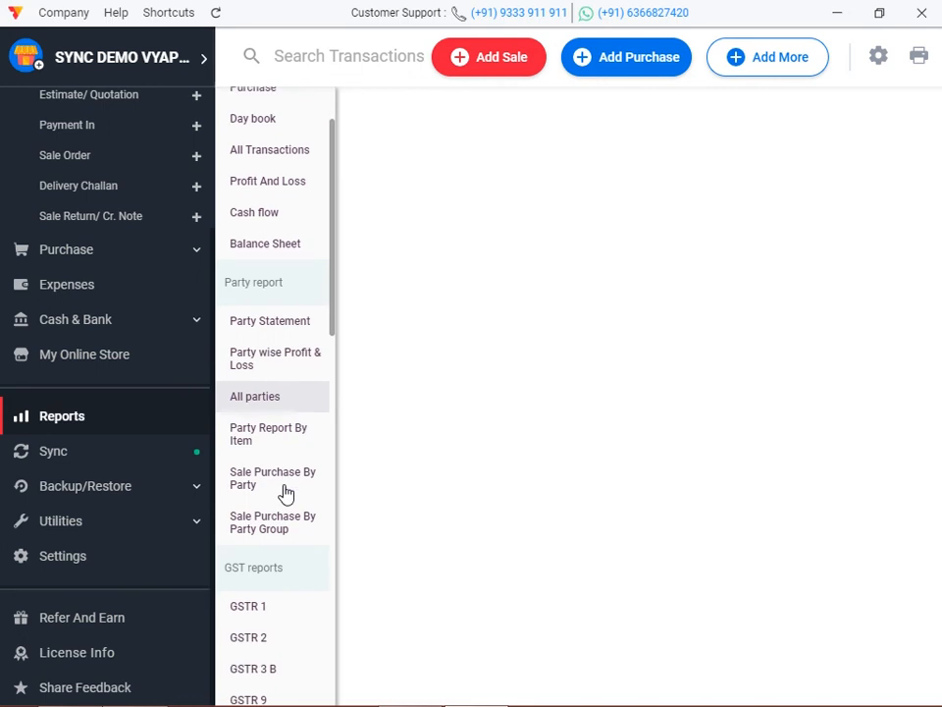
{"action": "left_click", "coordinate": [277, 437]}
{"action": "left_click", "coordinate": [500, 210]}
{"action": "left_click", "coordinate": [447, 277]}
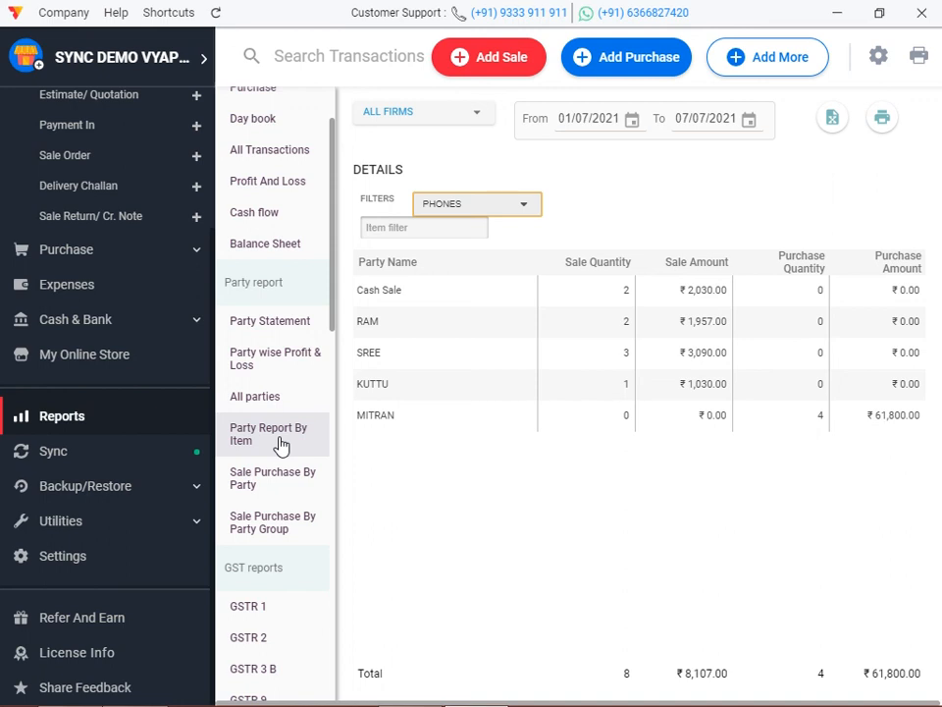
{"action": "left_click", "coordinate": [456, 232]}
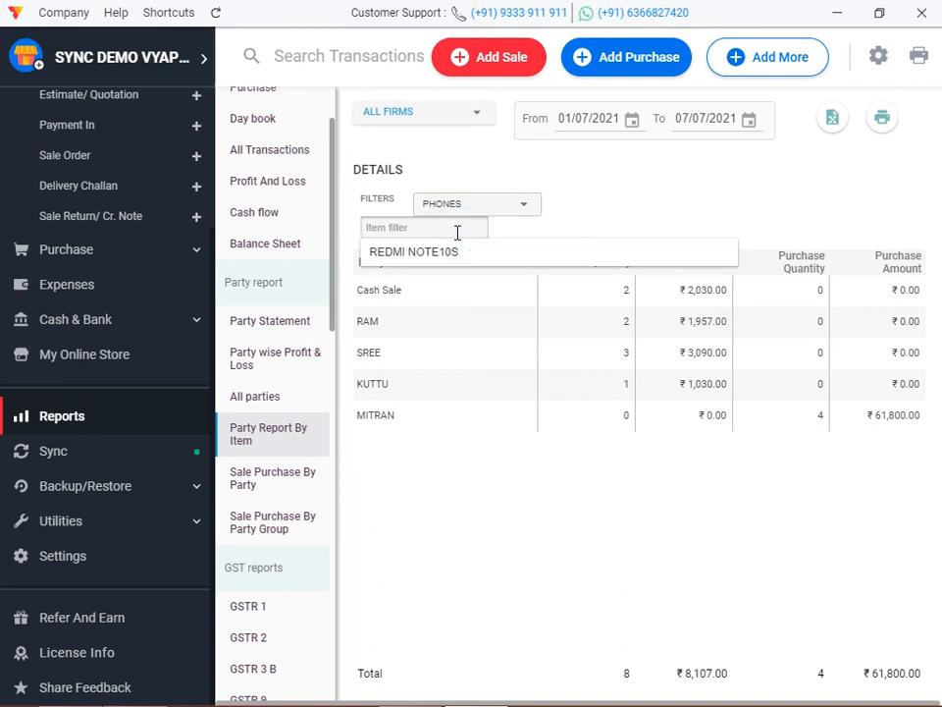
{"action": "left_click", "coordinate": [456, 257]}
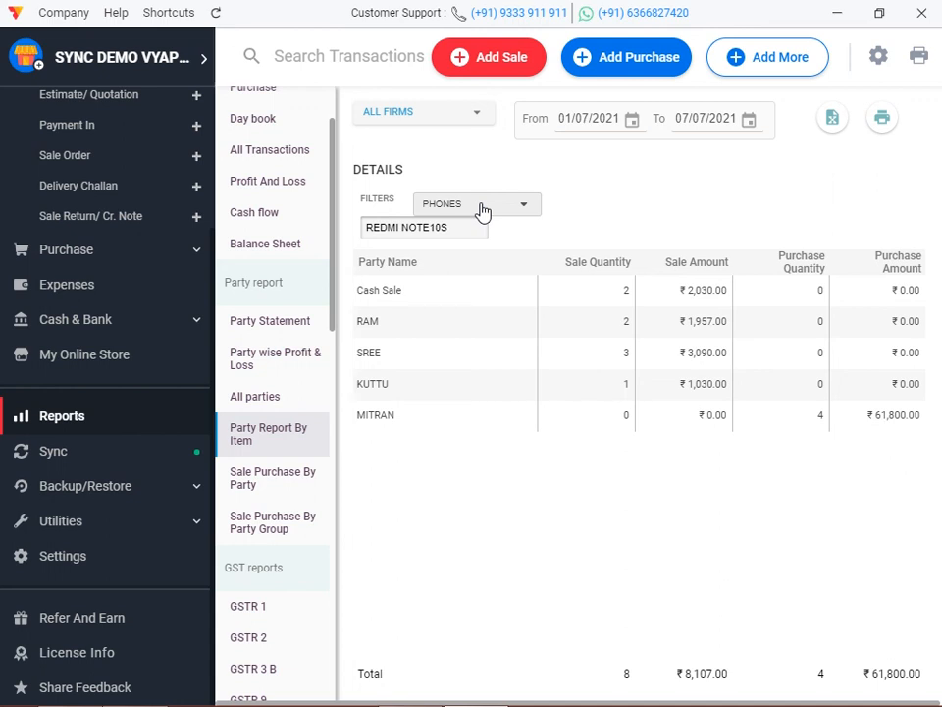
{"action": "left_click", "coordinate": [280, 494]}
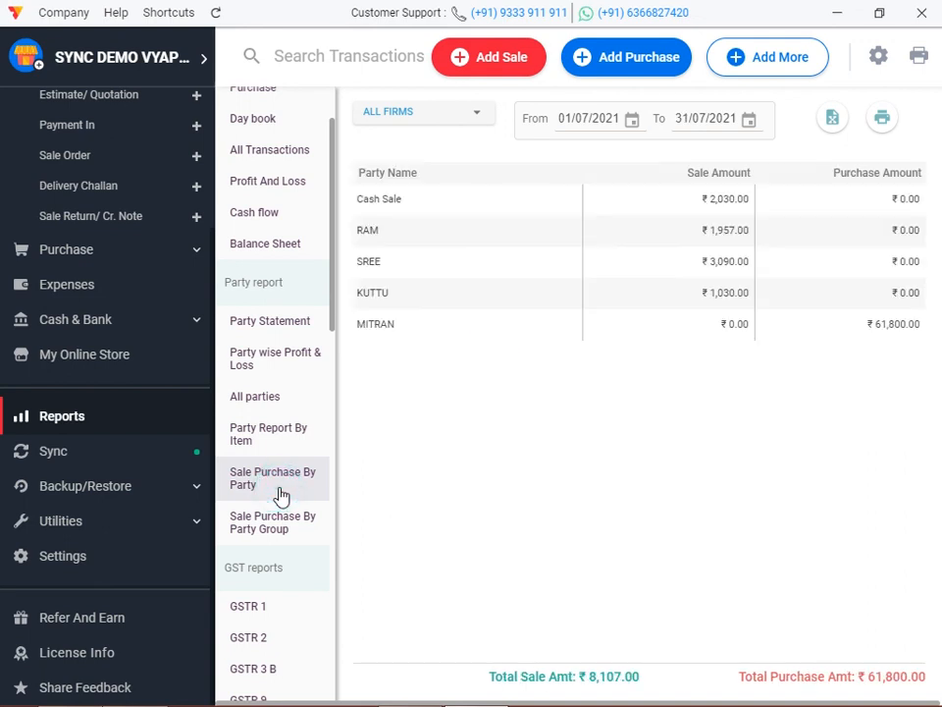
Check the firm options (All Firms, SYNC DEMO VYAPAR, DEMO VYAPAR) and browse the five parties.
{"action": "left_click", "coordinate": [447, 119]}
{"action": "scroll", "coordinate": [265, 477], "scroll_direction": "down", "scroll_amount": 5}
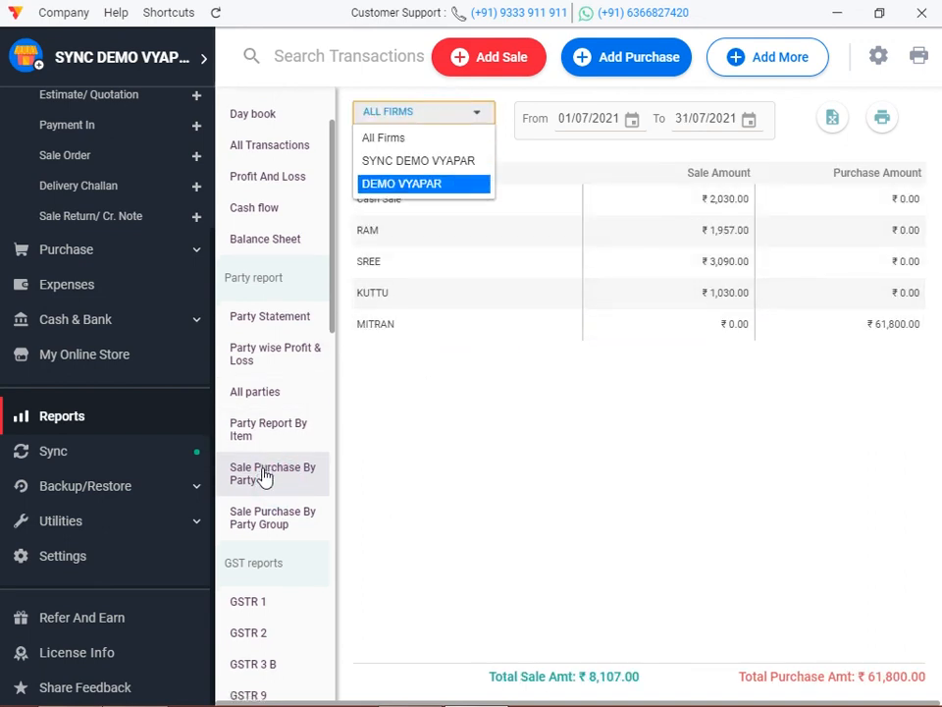
{"action": "scroll", "coordinate": [263, 477], "scroll_direction": "down", "scroll_amount": 5}
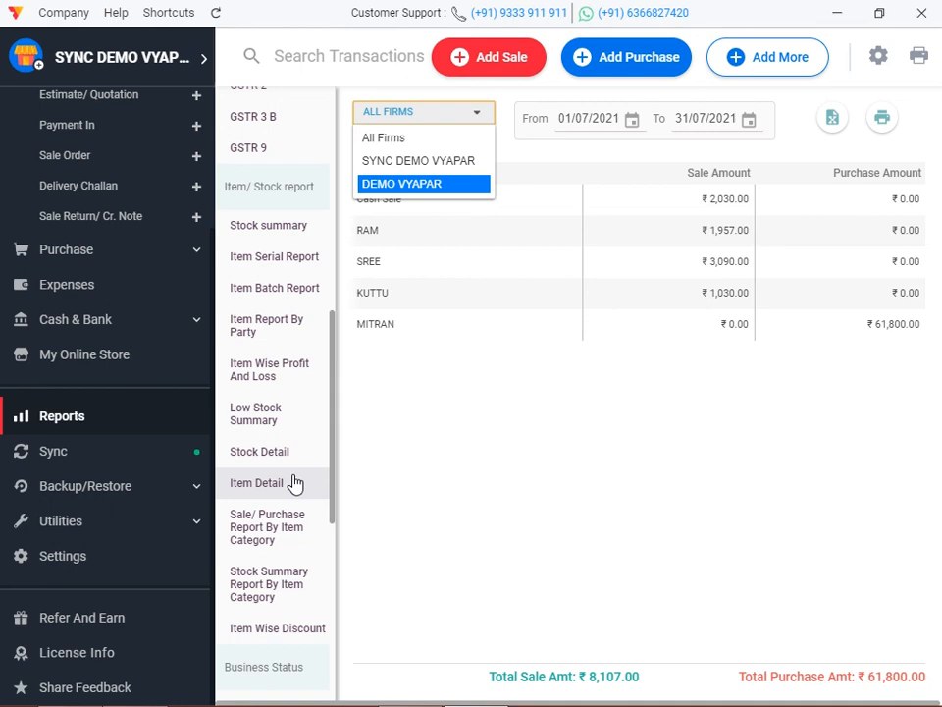
View the stock summary by category (PHONES at -1) and low stock summary with REDMI NOTE10S at -1.
{"action": "left_click", "coordinate": [278, 485]}
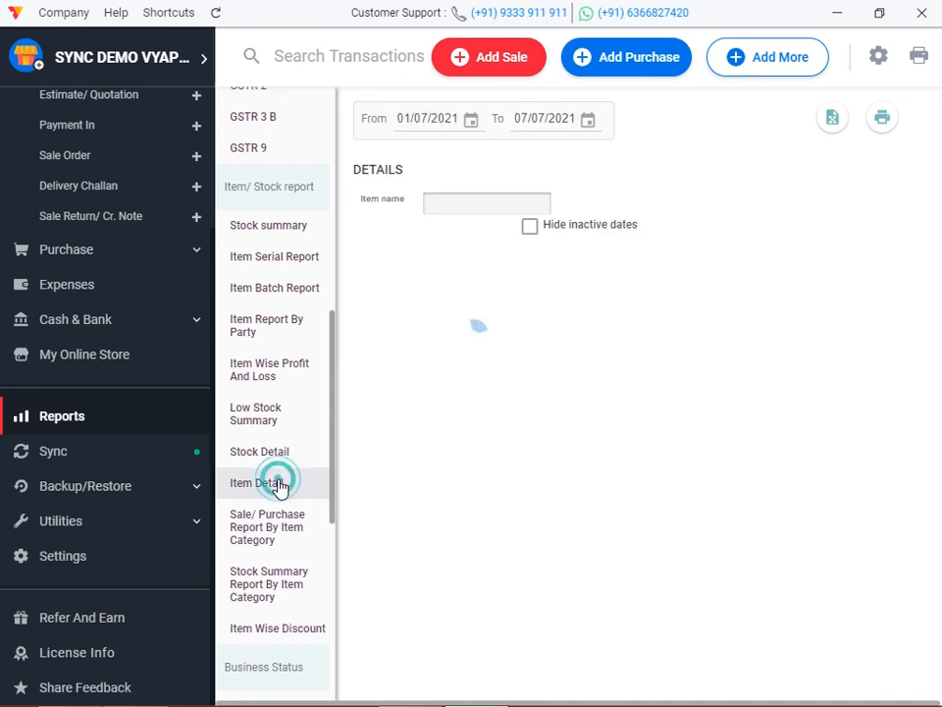
{"action": "scroll", "coordinate": [280, 488], "scroll_direction": "down", "scroll_amount": 1}
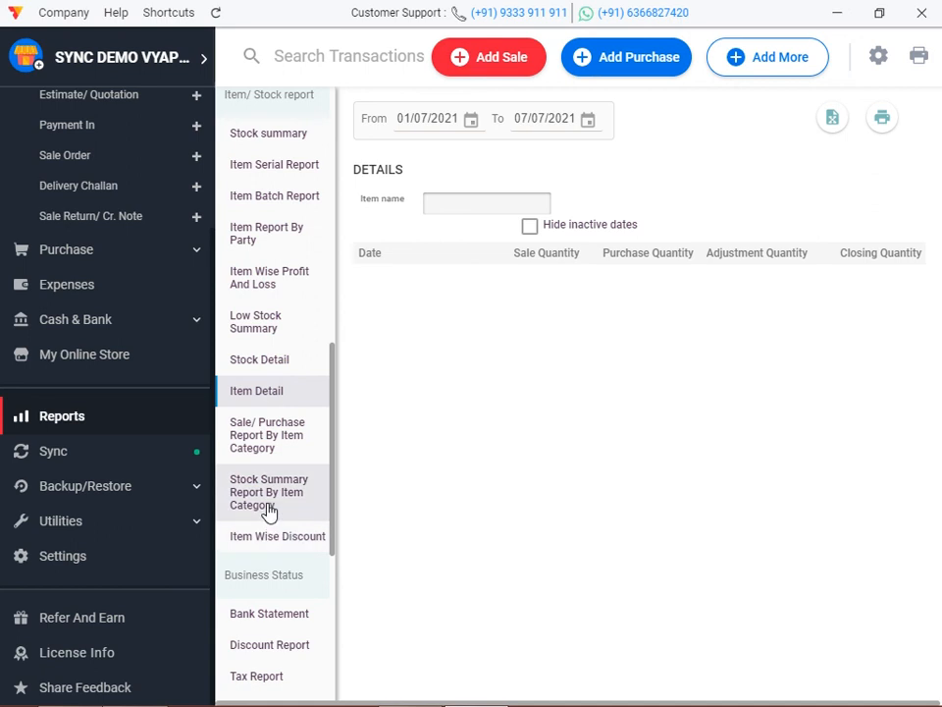
{"action": "left_click", "coordinate": [270, 508]}
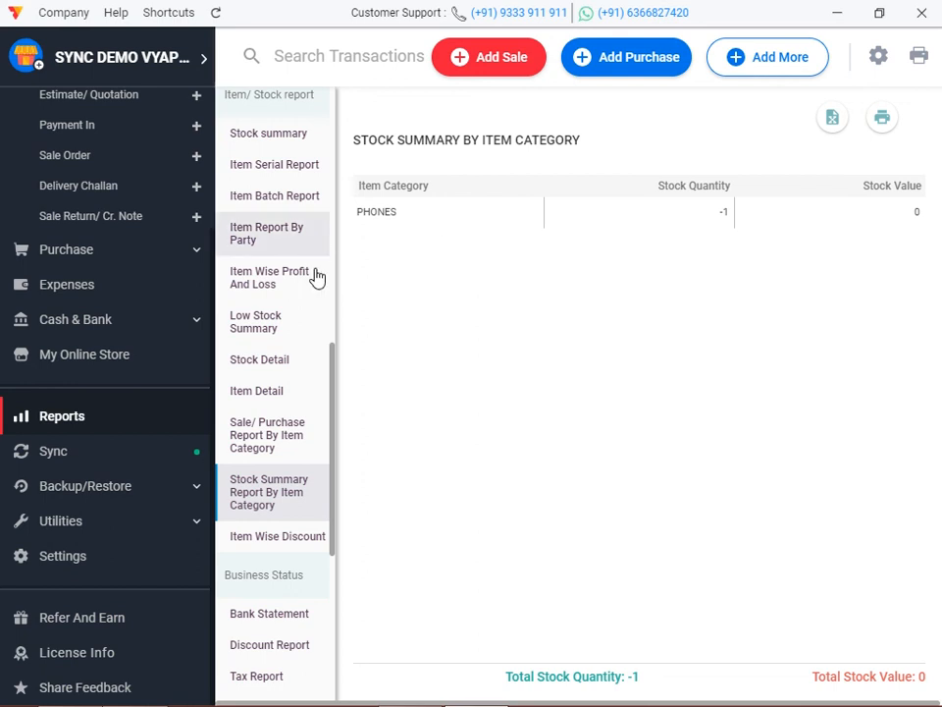
{"action": "left_click", "coordinate": [256, 394]}
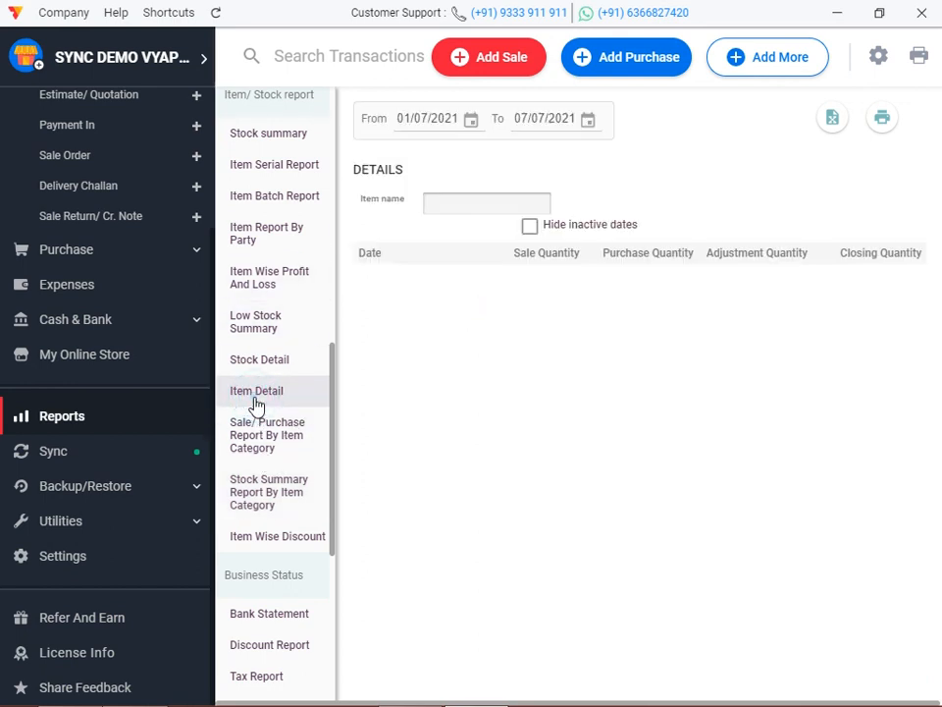
{"action": "left_click", "coordinate": [271, 345]}
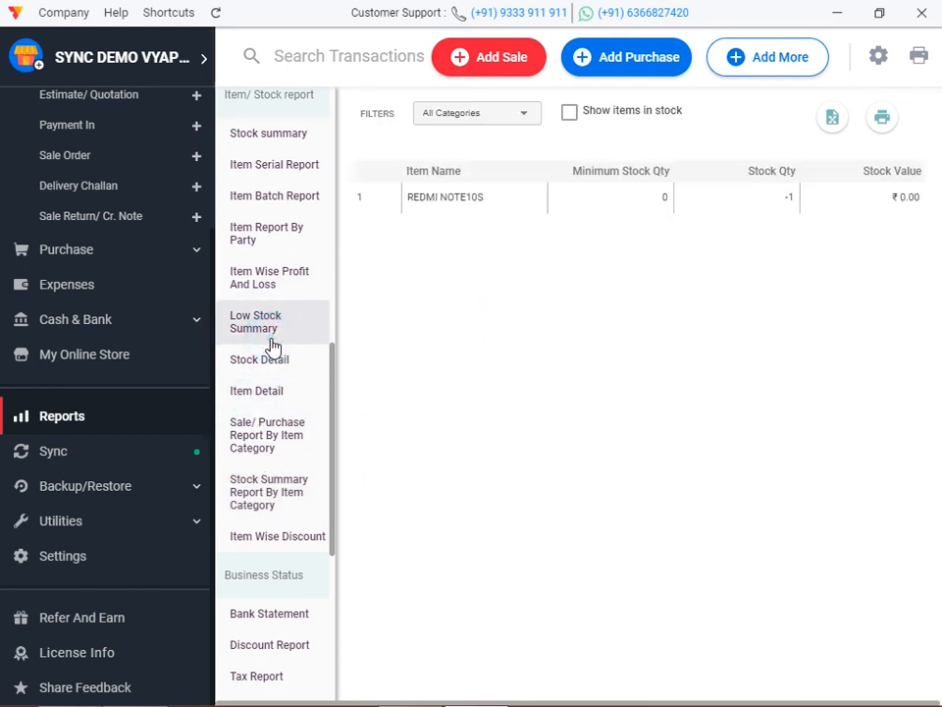
{"action": "left_click", "coordinate": [261, 363]}
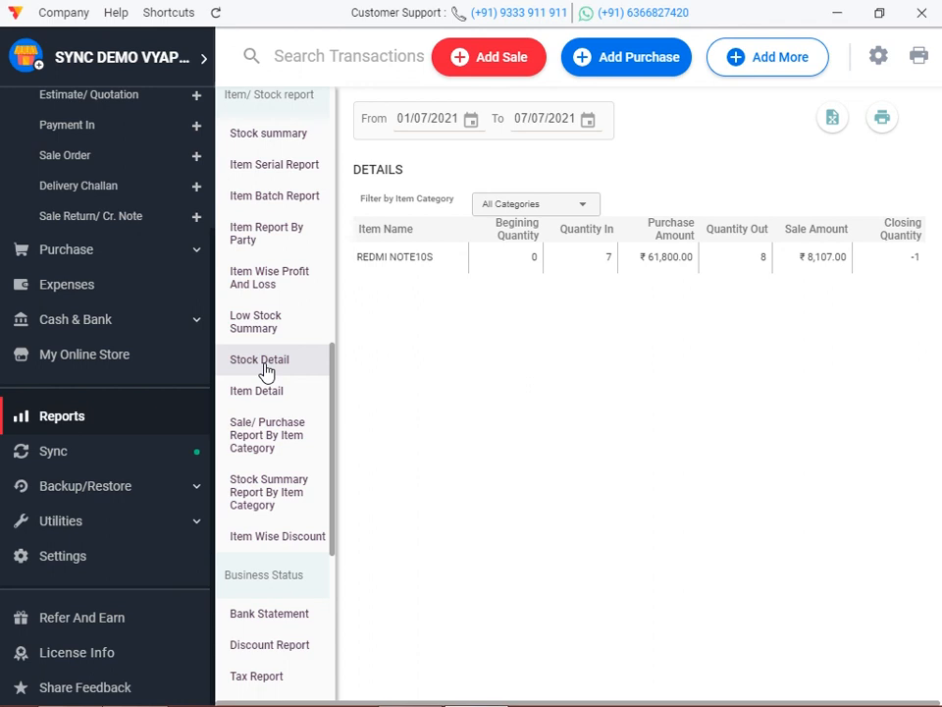
Reselect the Stock Detail report to review REDMI NOTE10S: 7 in, 8 out, closing -1.
{"action": "left_click", "coordinate": [261, 363]}
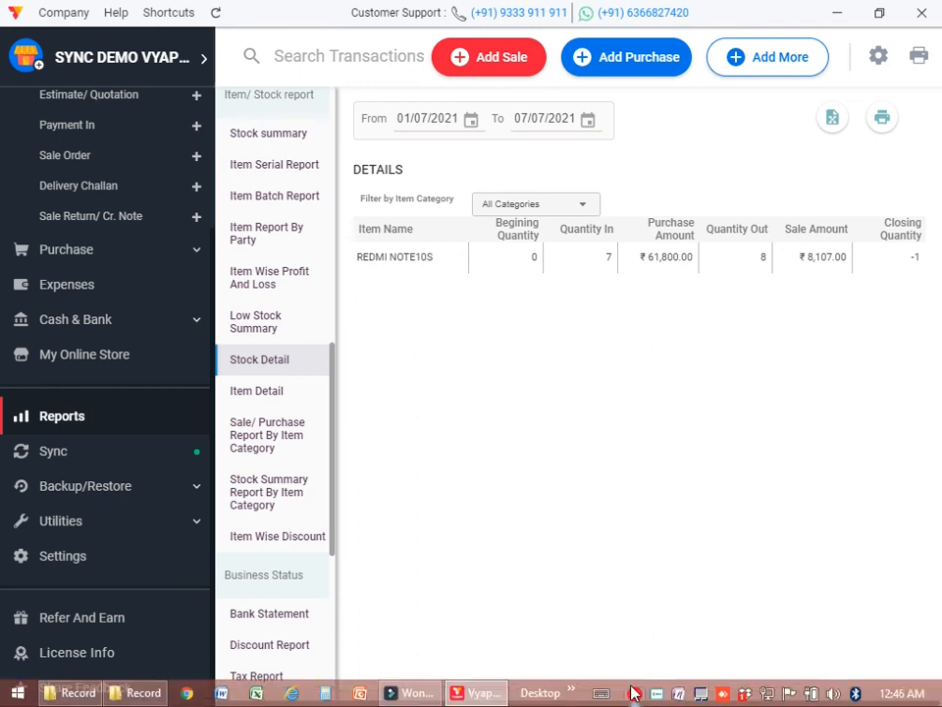